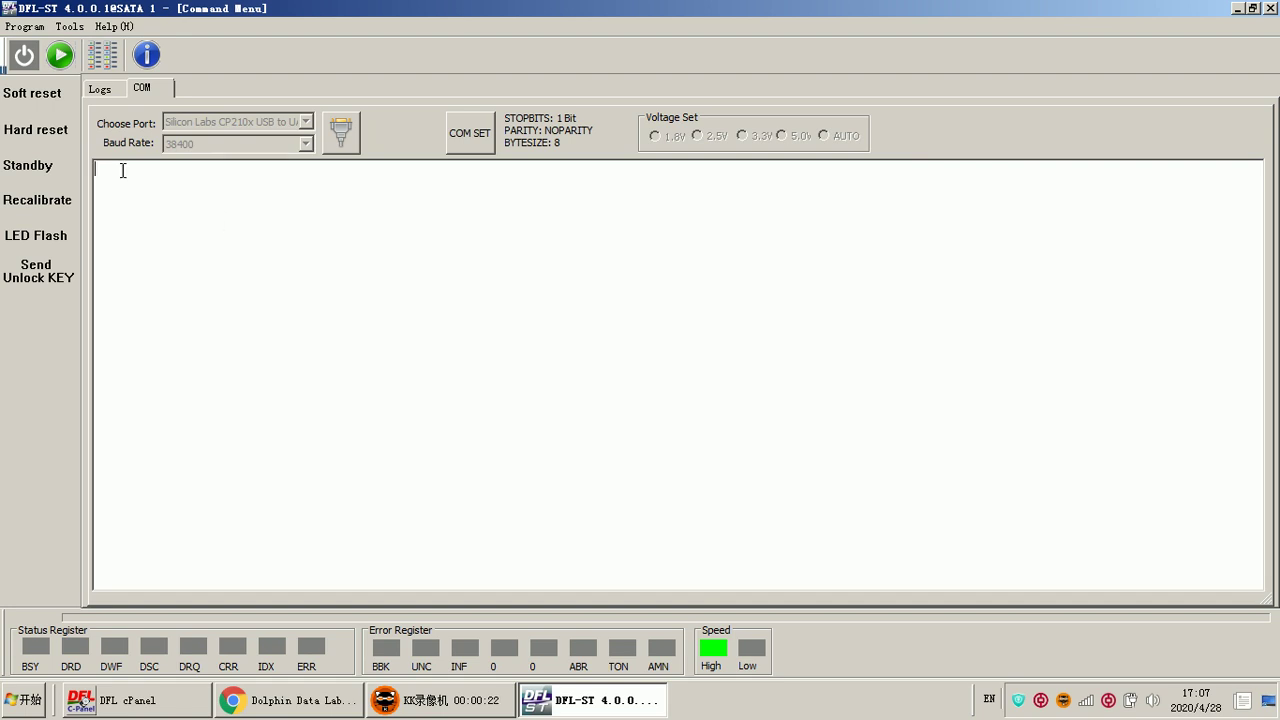
- Power on the drive and send ^Z three times in the COM terminal
{"action": "left_click", "coordinate": [27, 55]}
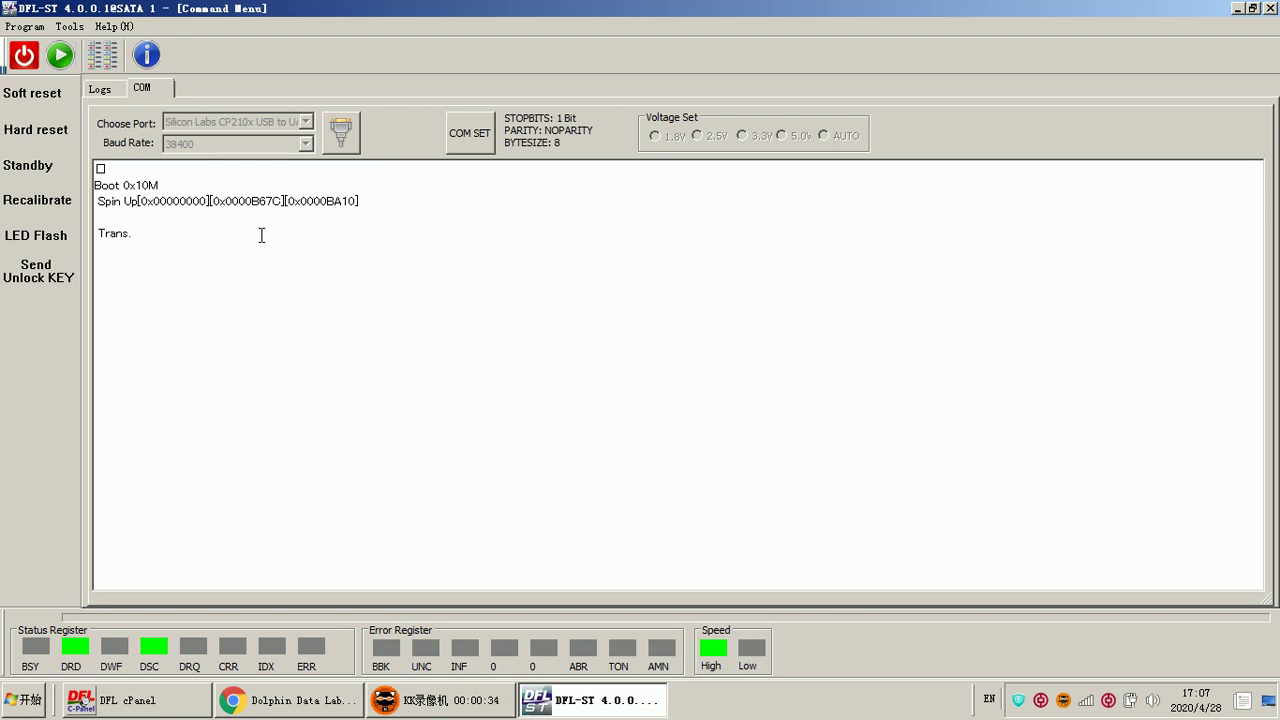
{"action": "left_click_drag", "start_coordinate": [188, 240], "coordinate": [72, 178]}
{"action": "left_click", "coordinate": [234, 236]}
{"action": "left_click_drag", "start_coordinate": [209, 237], "coordinate": [90, 178]}
{"action": "left_click", "coordinate": [200, 264]}
{"action": "key", "text": "ctrl+z"}
{"action": "key", "text": "ctrl+z"}
{"action": "key", "text": "ctrl+z"}
- Start the program for the Barracuda F3 drive type and obtain the drive's basic details
{"action": "left_click", "coordinate": [60, 56]}
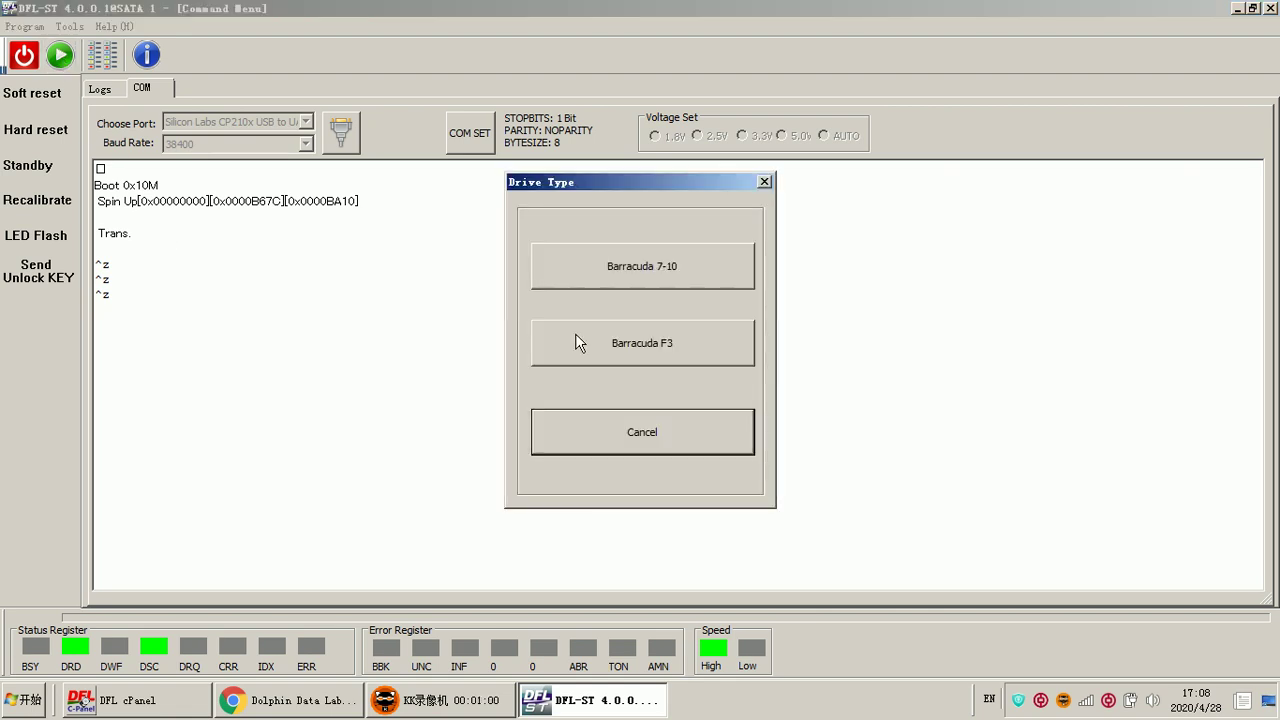
{"action": "left_click", "coordinate": [673, 344]}
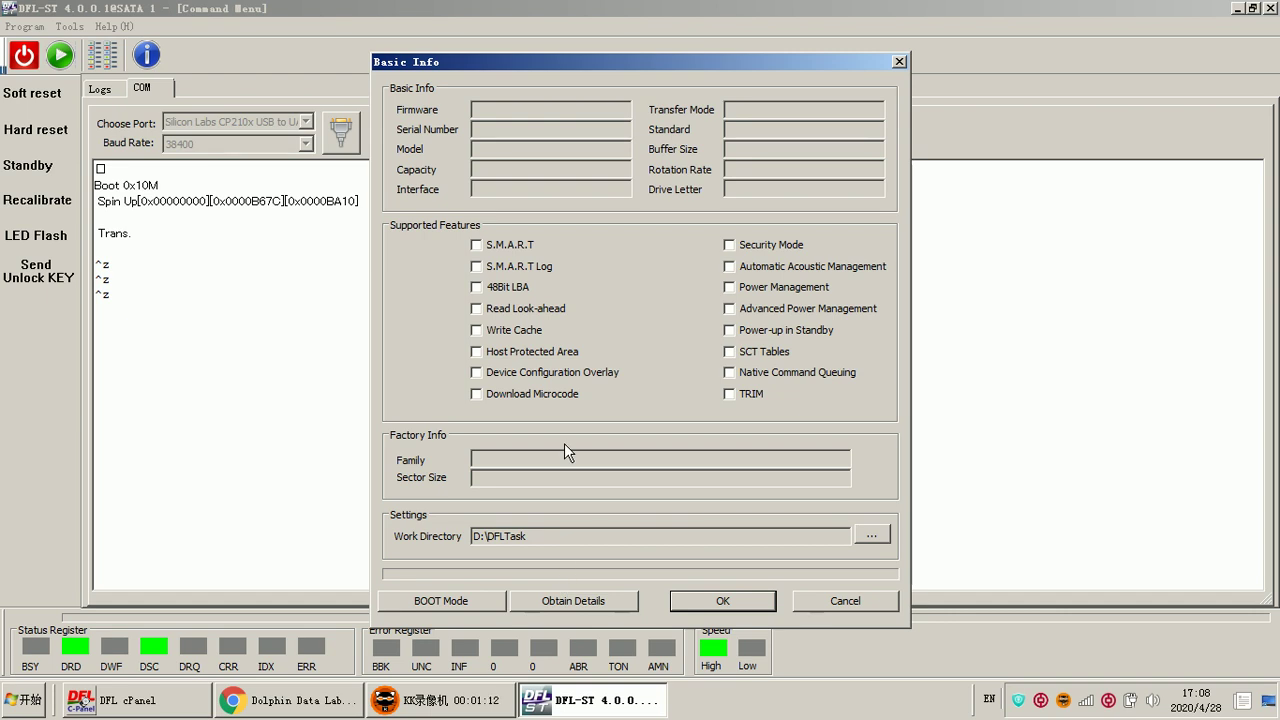
{"action": "left_click", "coordinate": [598, 601]}
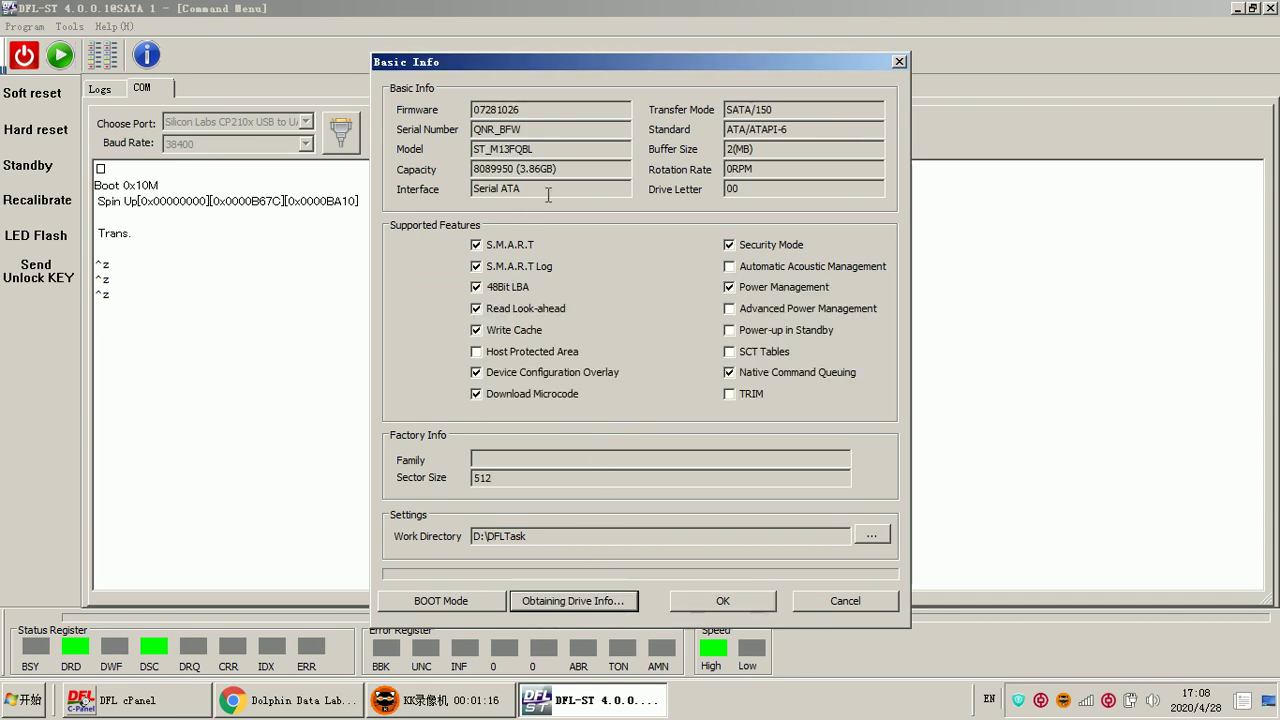
- Examine the capacity, model and serial number reported in the drive's basic info
{"action": "left_click_drag", "start_coordinate": [578, 169], "coordinate": [456, 176]}
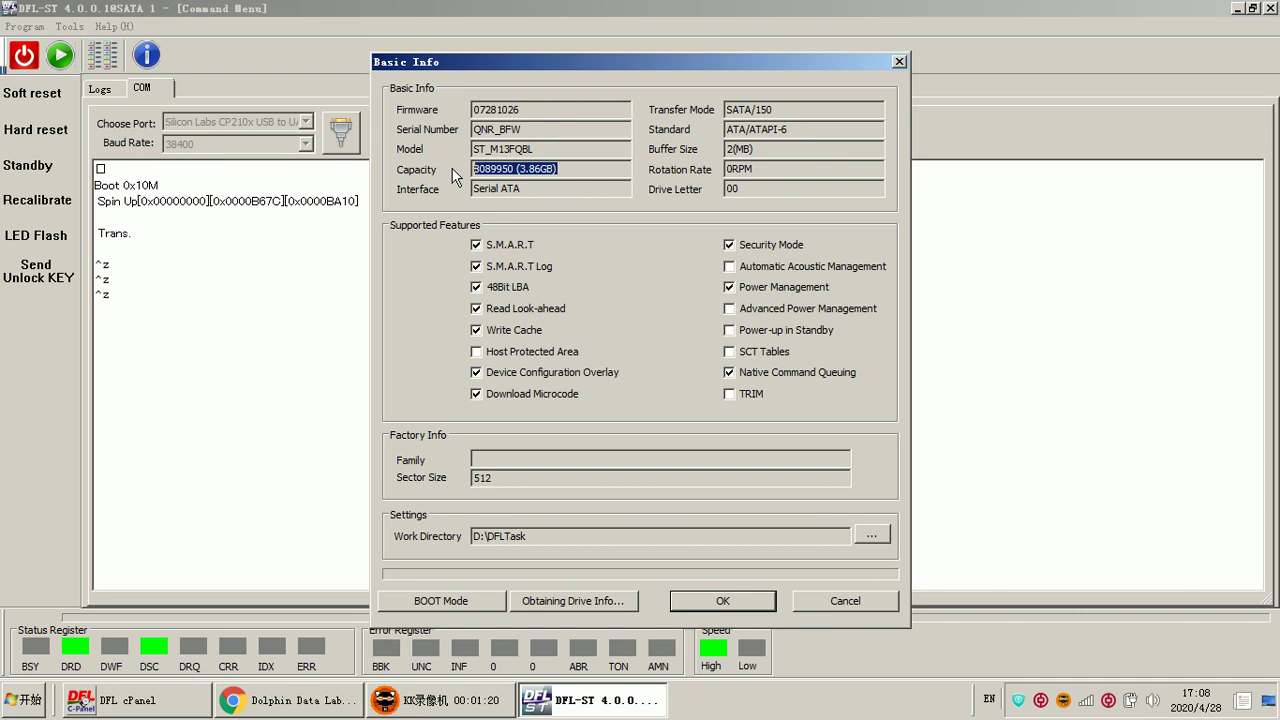
{"action": "left_click", "coordinate": [568, 170]}
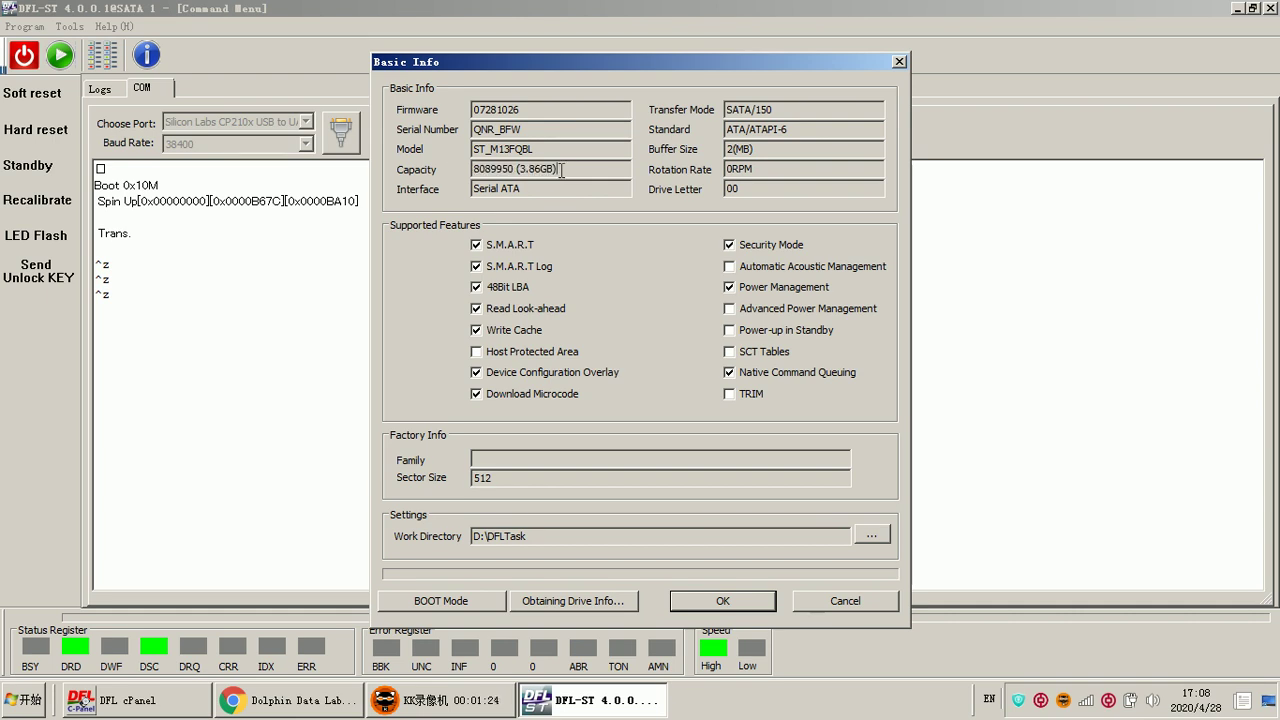
{"action": "left_click_drag", "start_coordinate": [581, 169], "coordinate": [448, 166]}
{"action": "left_click", "coordinate": [562, 169]}
{"action": "left_click_drag", "start_coordinate": [563, 148], "coordinate": [431, 140]}
{"action": "left_click_drag", "start_coordinate": [544, 130], "coordinate": [477, 132]}
{"action": "left_click", "coordinate": [551, 130]}
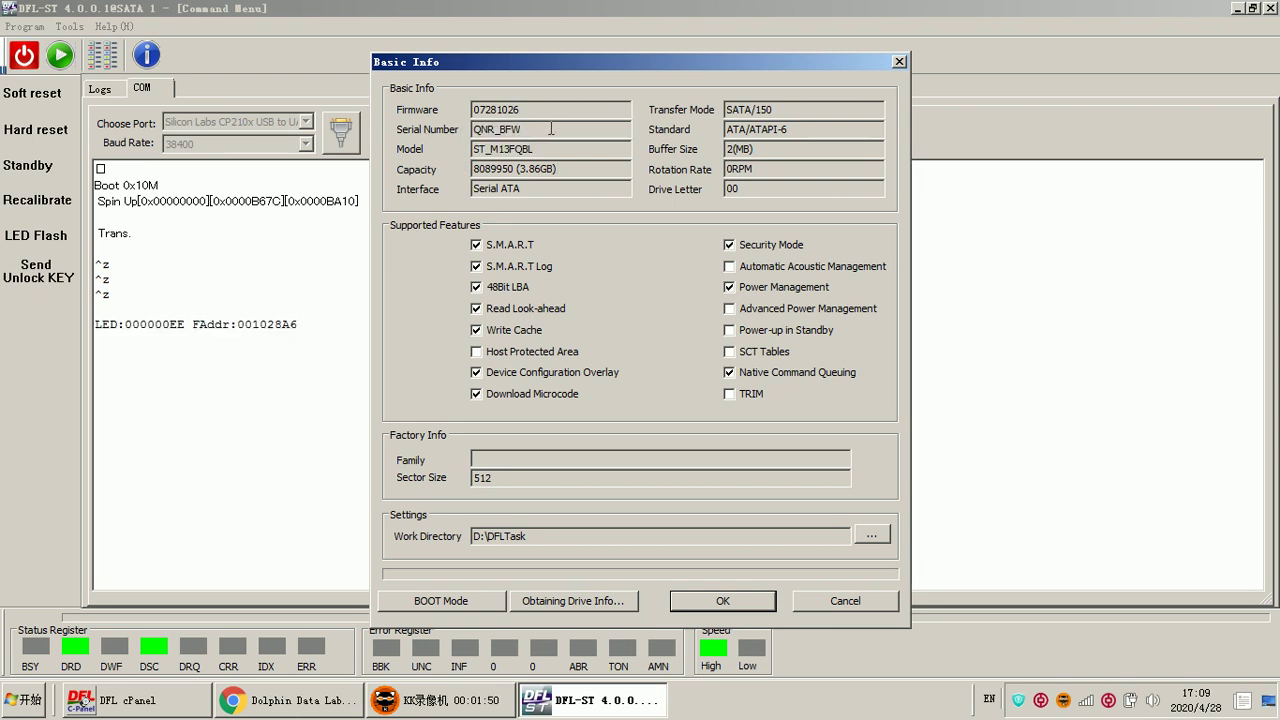
- Accept the basic info, choose the Pharaoh (7200.12)(3F) family and skip the remaining initialization wait
{"action": "left_click", "coordinate": [743, 604]}
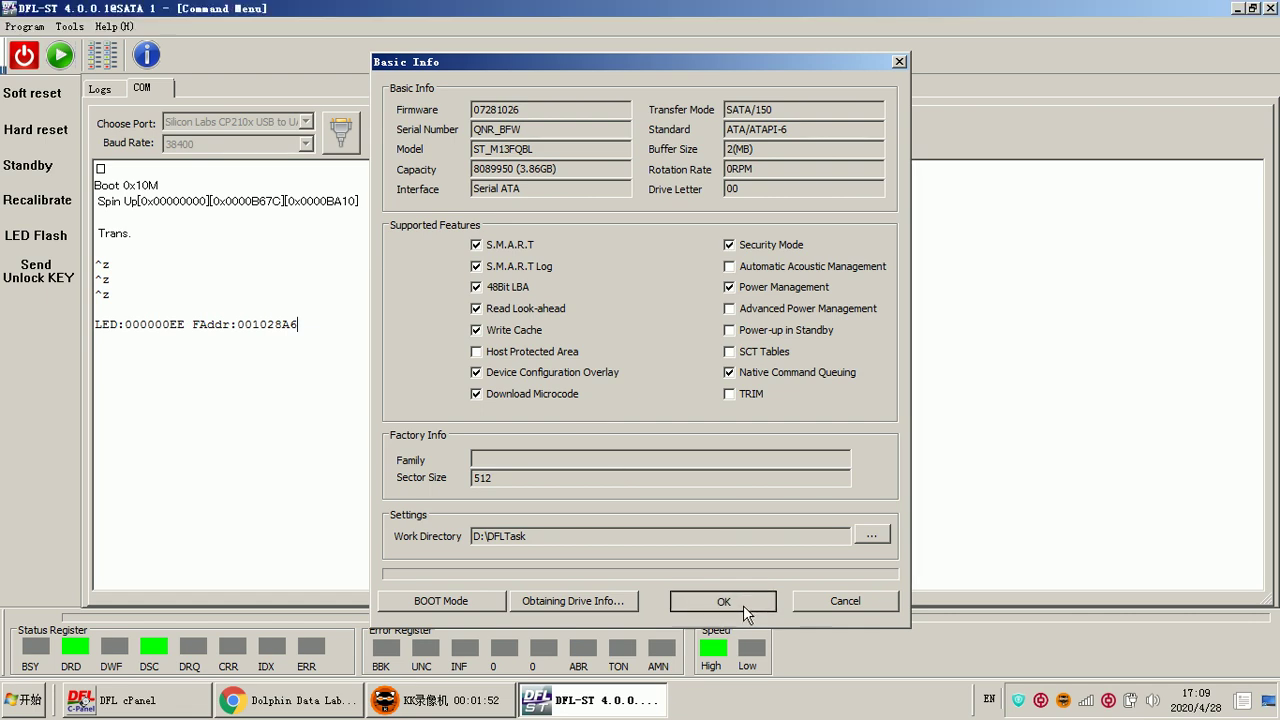
{"action": "left_click", "coordinate": [490, 338]}
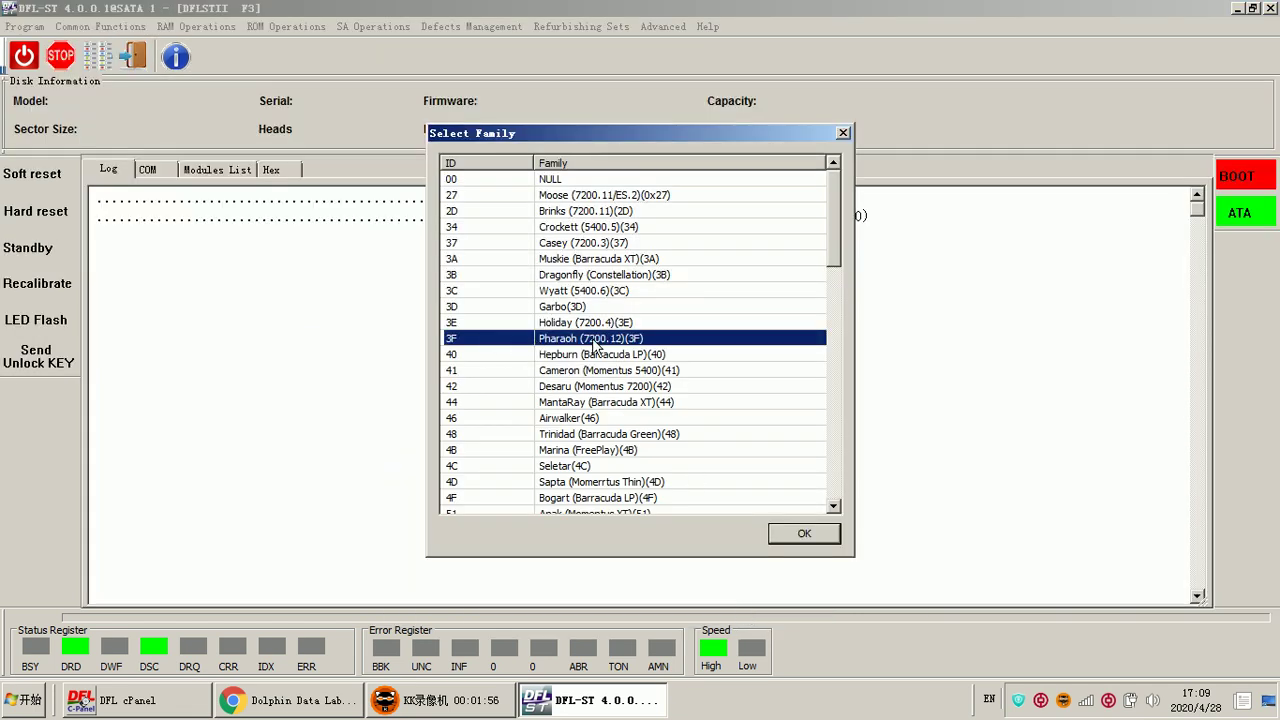
{"action": "left_click", "coordinate": [802, 530]}
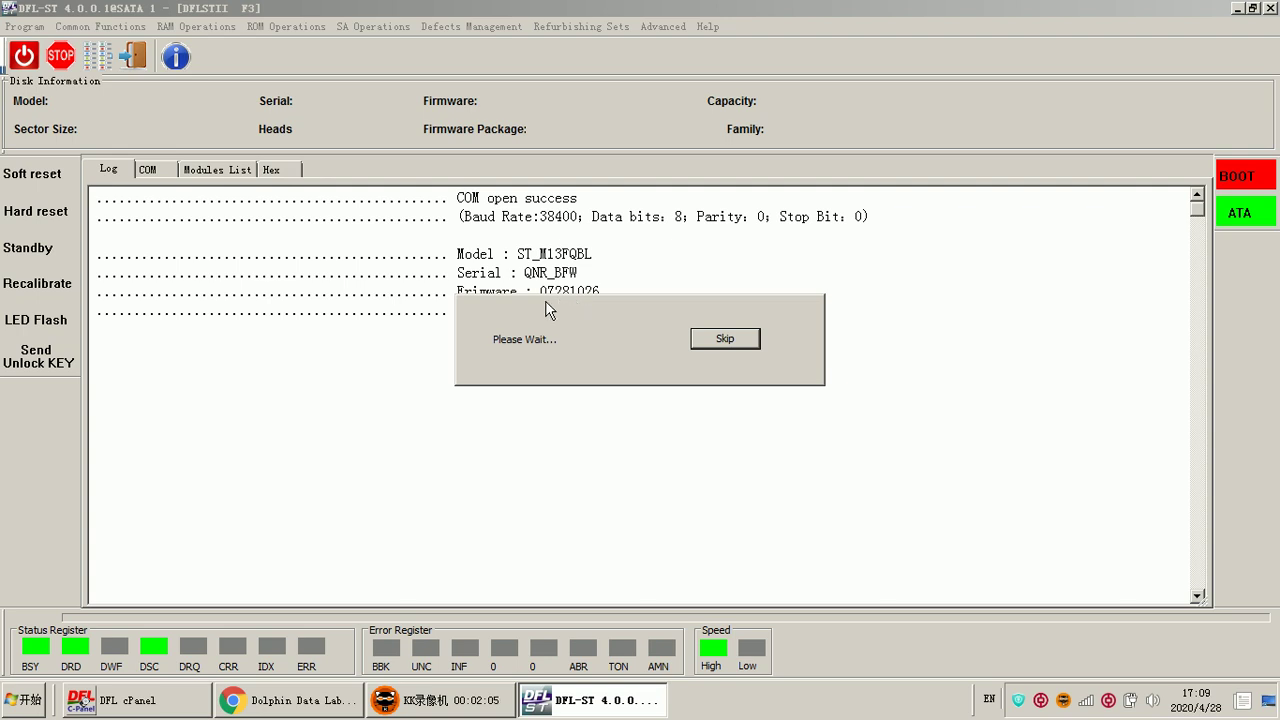
{"action": "left_click", "coordinate": [720, 338]}
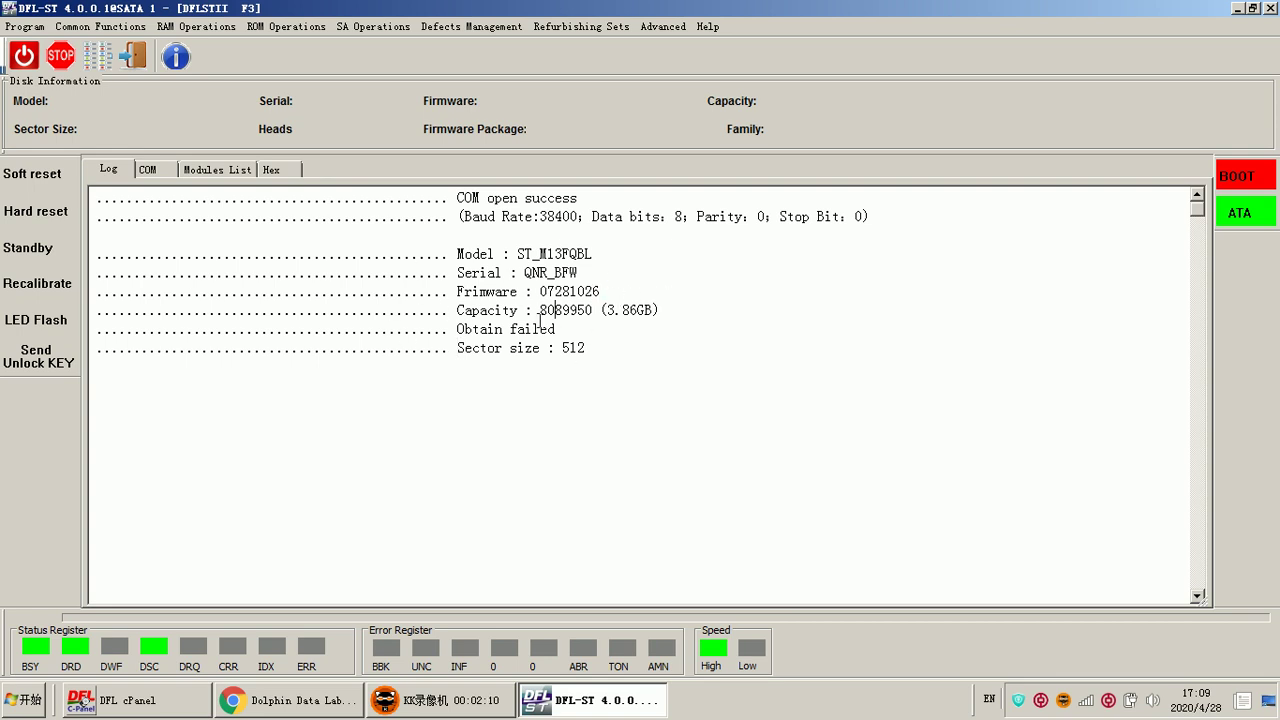
- Examine the boot output and LED error code in the COM terminal
{"action": "left_click", "coordinate": [145, 170]}
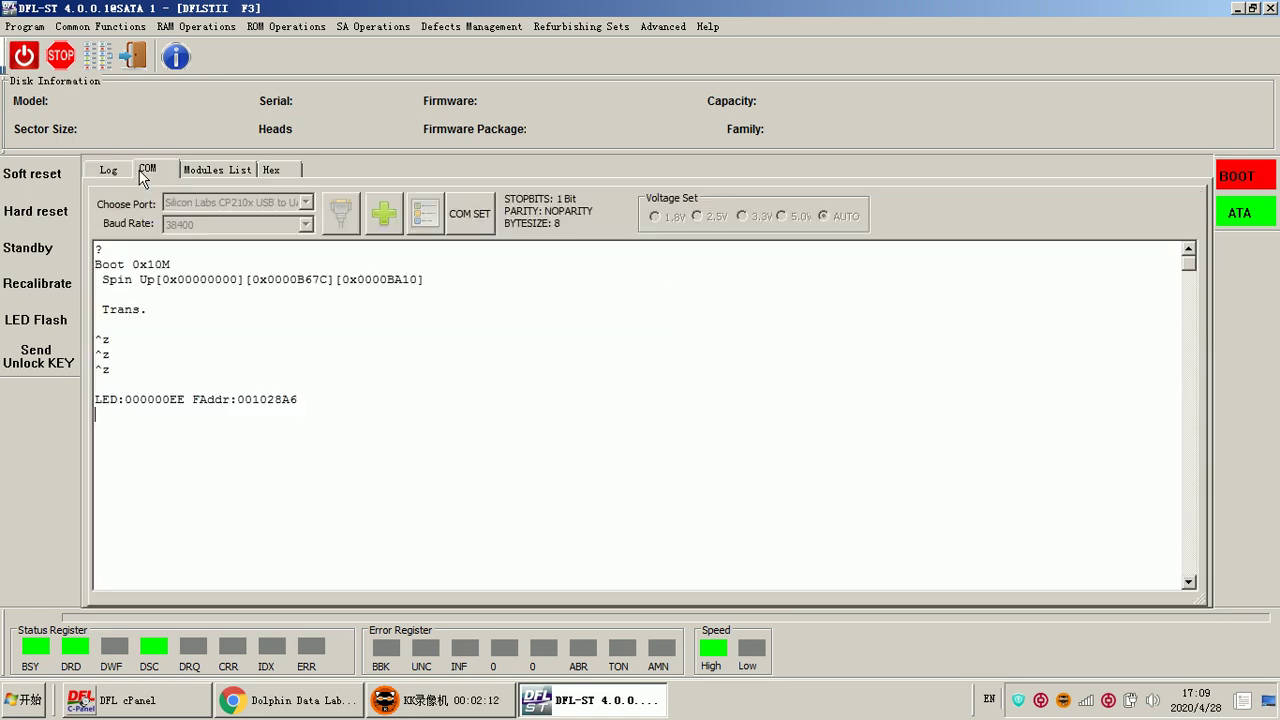
{"action": "left_click_drag", "start_coordinate": [304, 400], "coordinate": [160, 410]}
{"action": "left_click_drag", "start_coordinate": [349, 400], "coordinate": [171, 351]}
{"action": "left_click", "coordinate": [231, 345]}
{"action": "left_click", "coordinate": [338, 394]}
{"action": "left_click", "coordinate": [234, 428]}
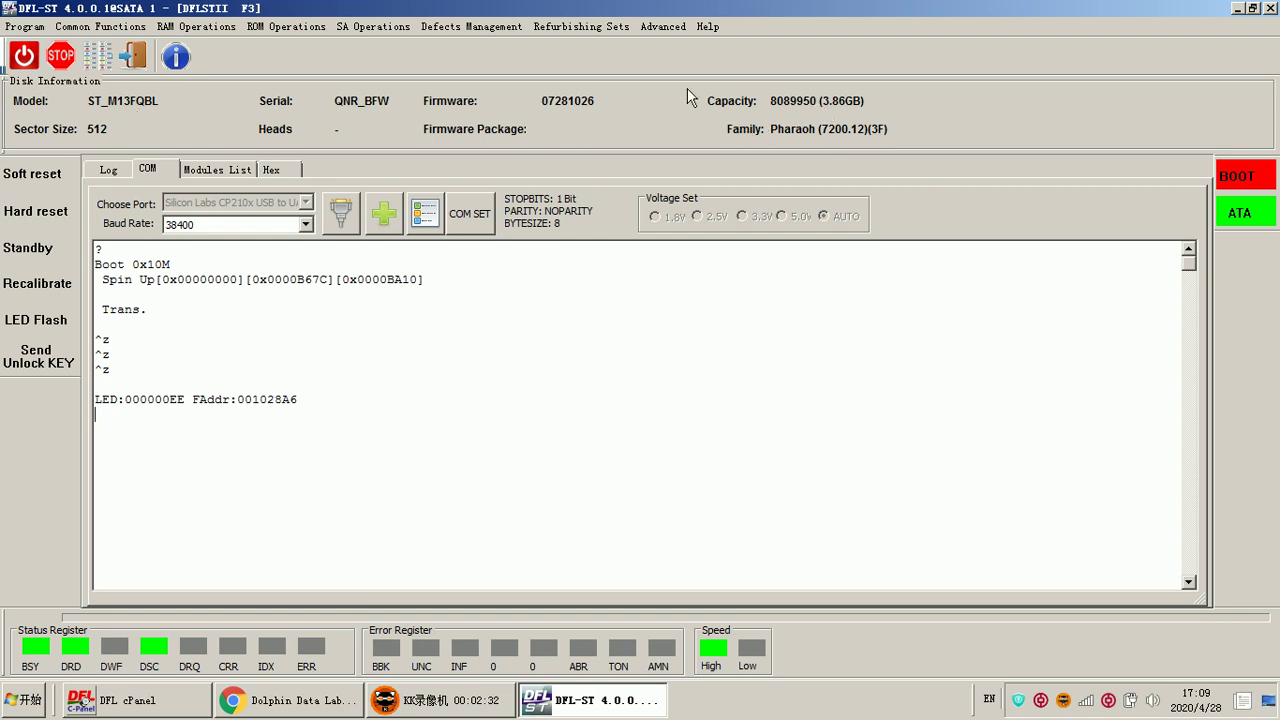
- Send ^Z twice more in the COM terminal below the LED error line
{"action": "left_click", "coordinate": [310, 300]}
{"action": "left_click", "coordinate": [181, 430]}
{"action": "key", "text": "ctrl+z"}
{"action": "key", "text": "ctrl+z"}
- Open Boot Operations for the drive's RAM, accepting the proposed work directory even though it already contains files
{"action": "left_click", "coordinate": [292, 27]}
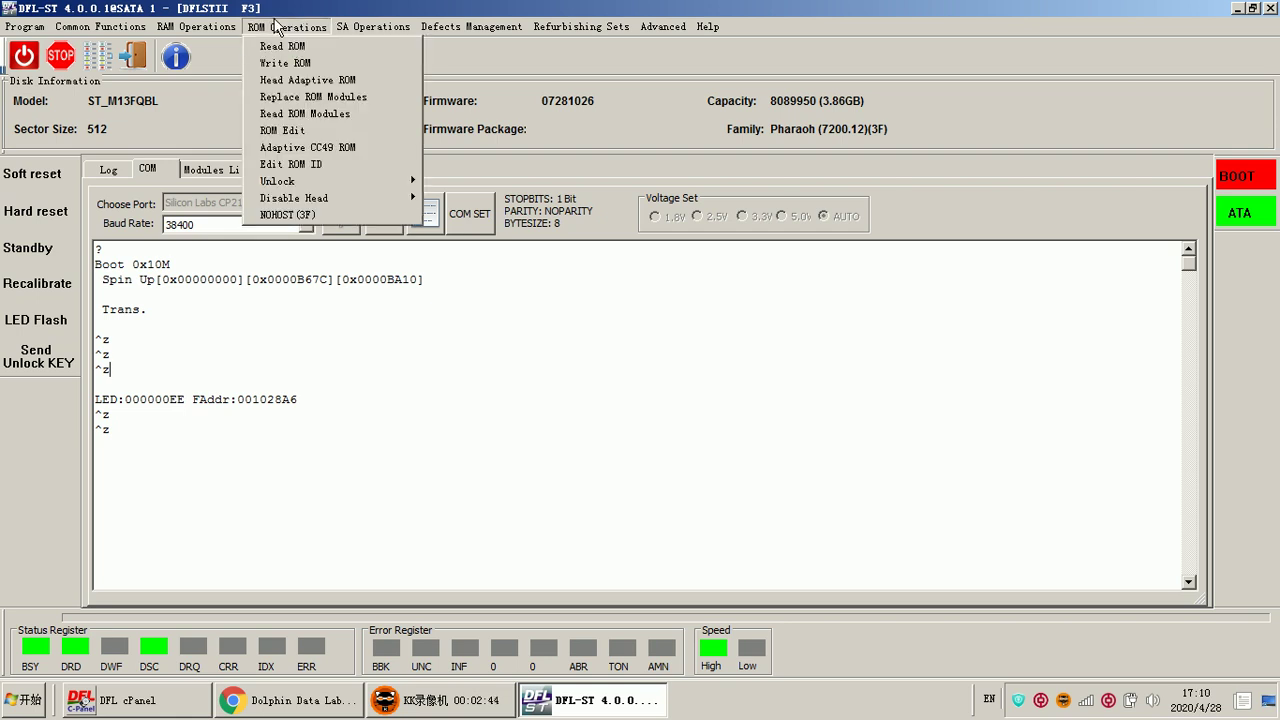
{"action": "mouse_move", "coordinate": [185, 27]}
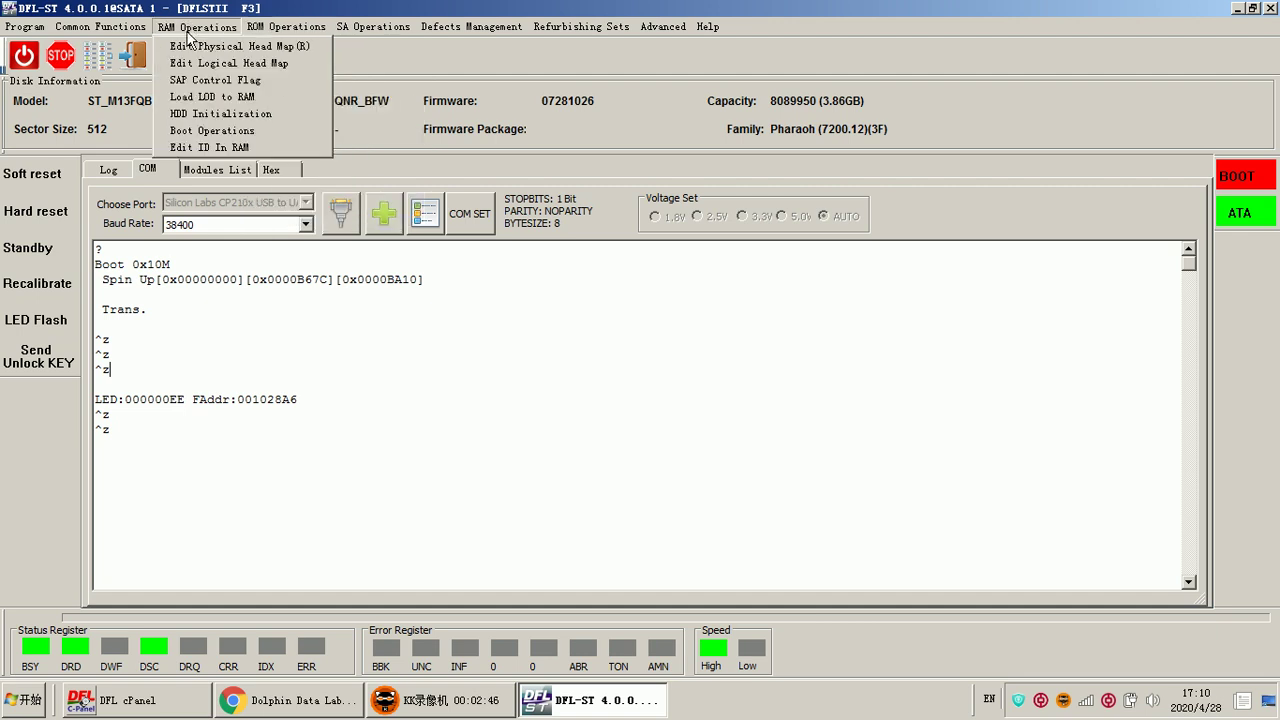
{"action": "left_click", "coordinate": [211, 130]}
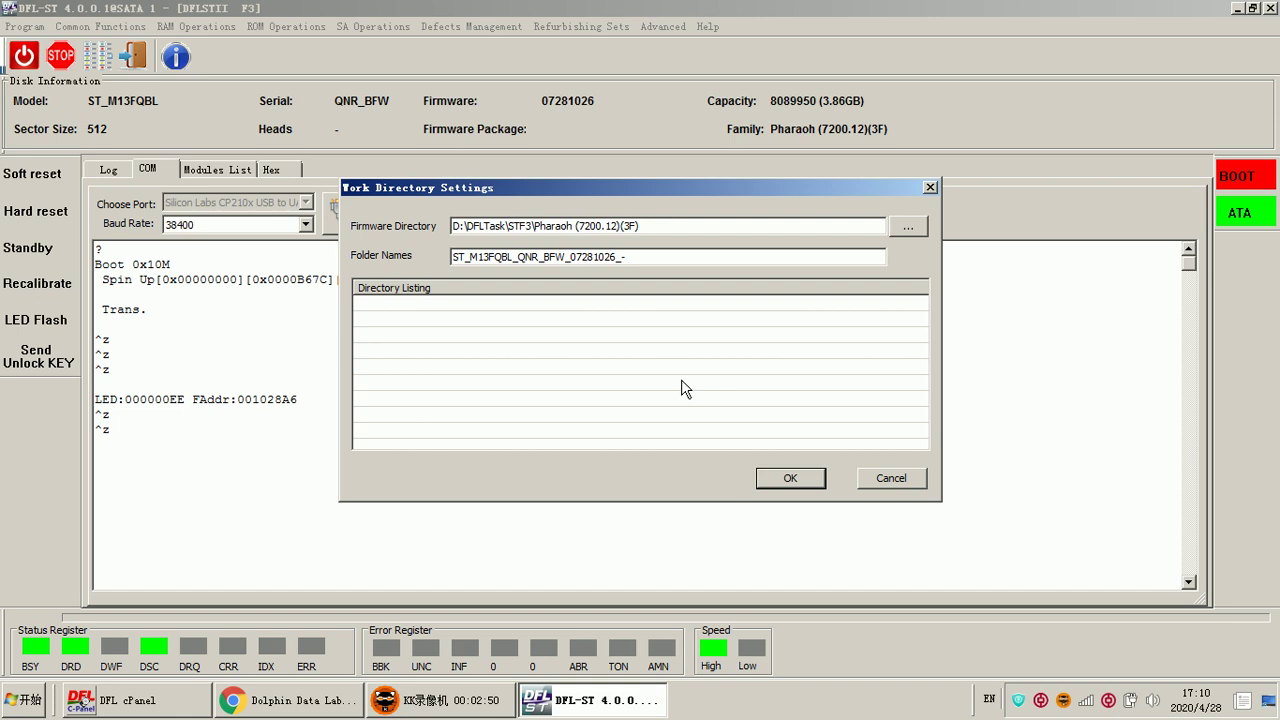
{"action": "left_click", "coordinate": [790, 480]}
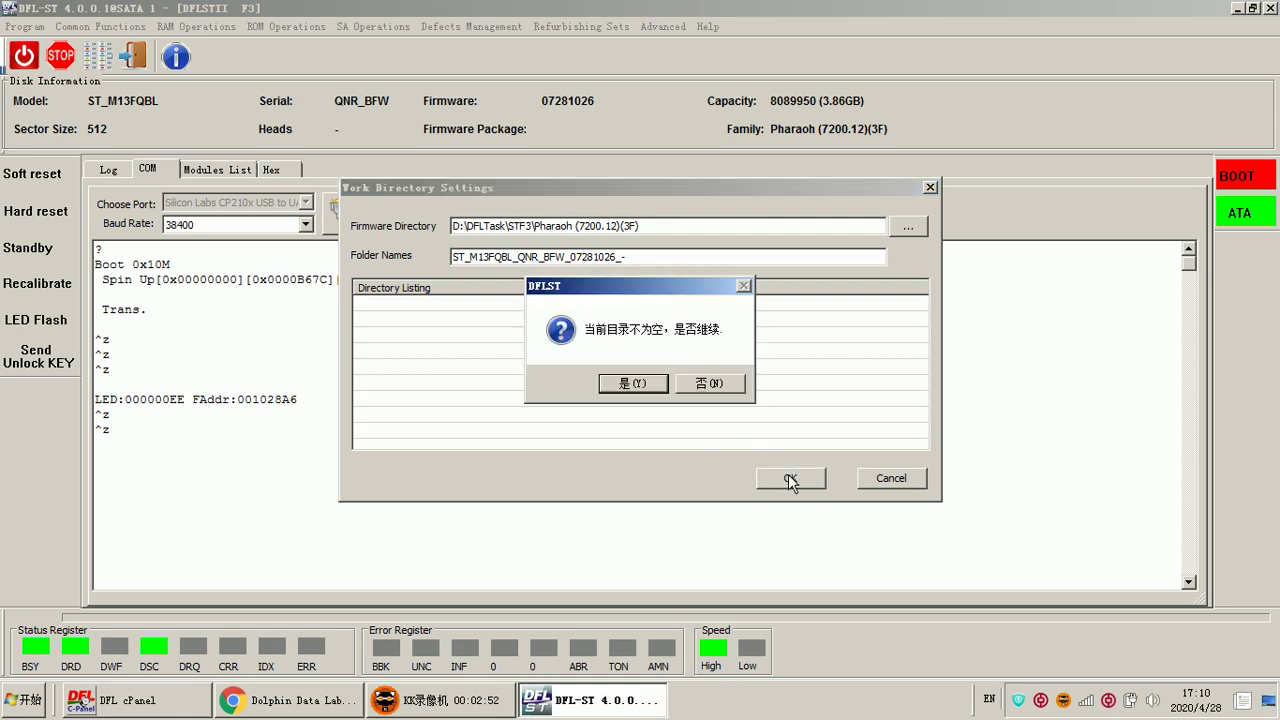
{"action": "left_click", "coordinate": [632, 384]}
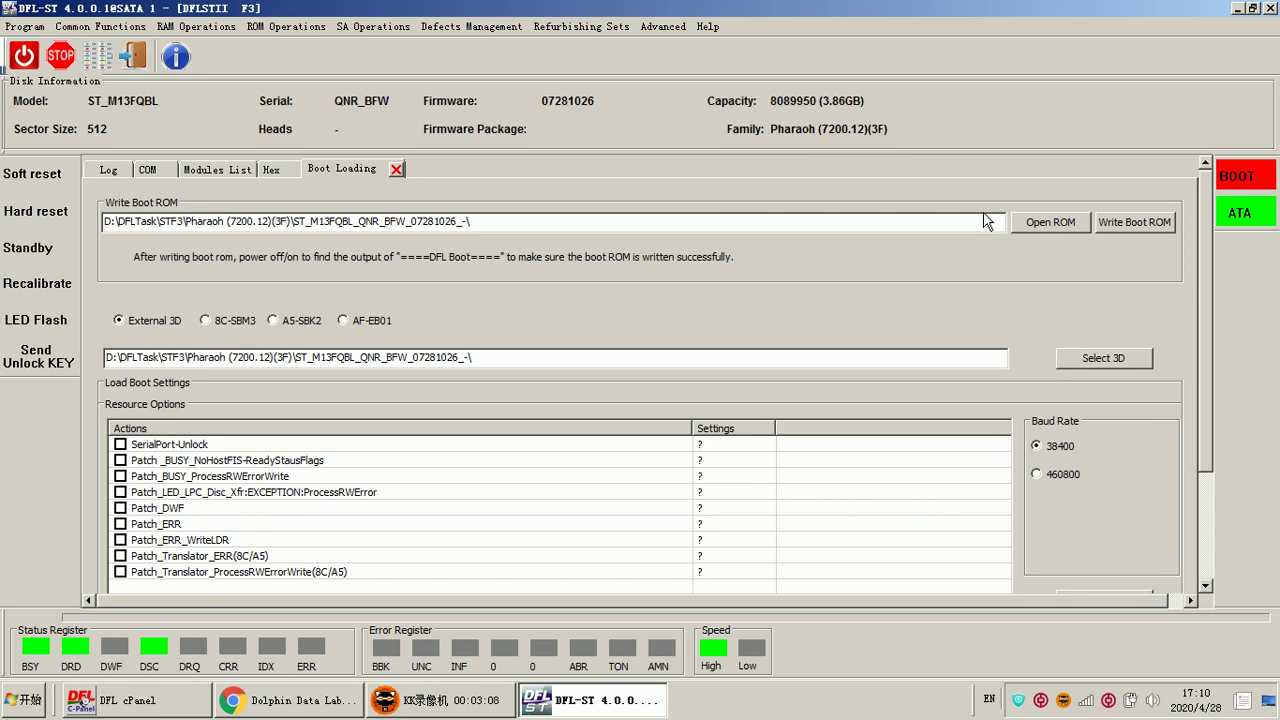
- Load W2A41ZWG.bin from the ROM folder of ST500DM002-1BD142_W2A41ZWG_KC44_2 as the boot ROM source
{"action": "left_click", "coordinate": [1039, 224]}
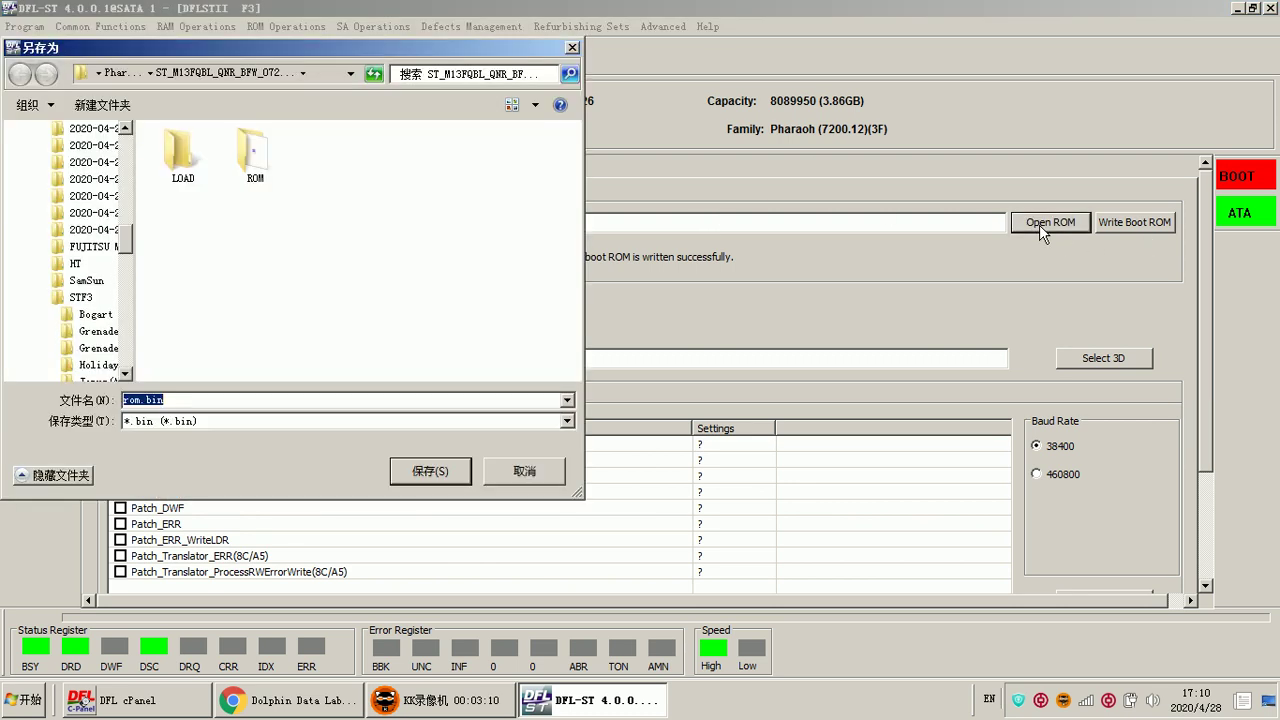
{"action": "left_click_drag", "start_coordinate": [245, 57], "coordinate": [344, 59]}
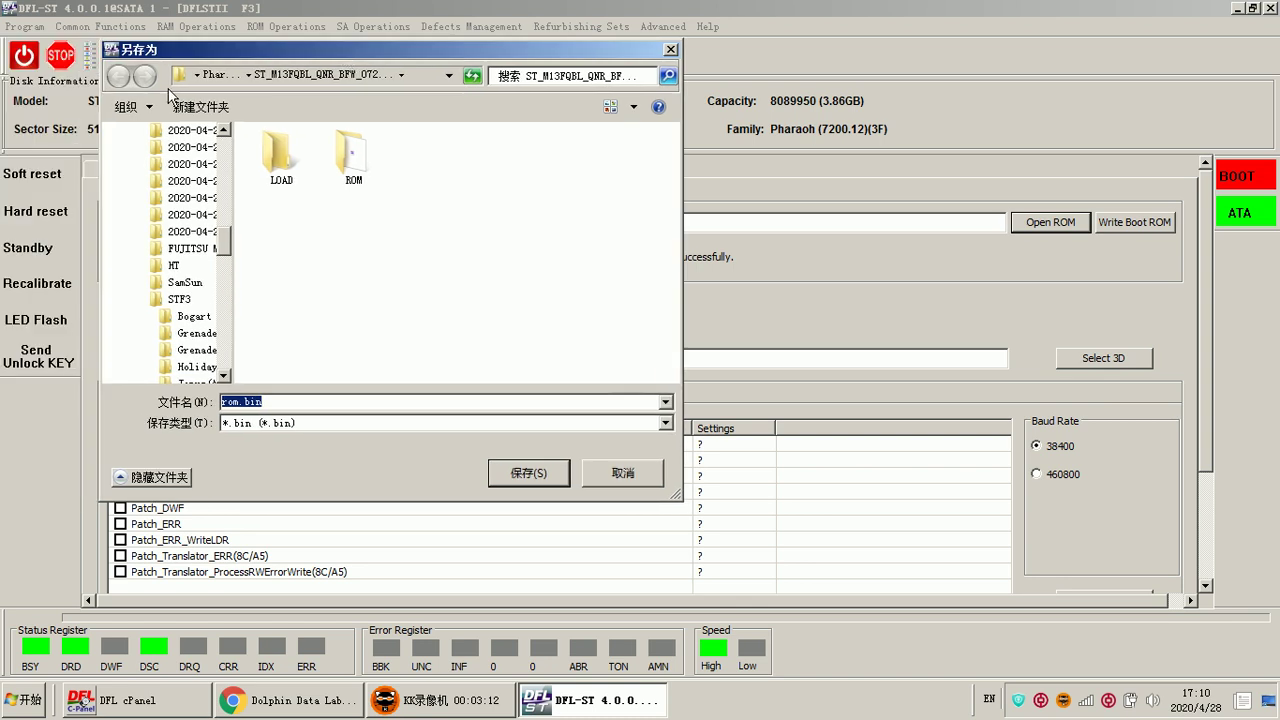
{"action": "left_click", "coordinate": [215, 73]}
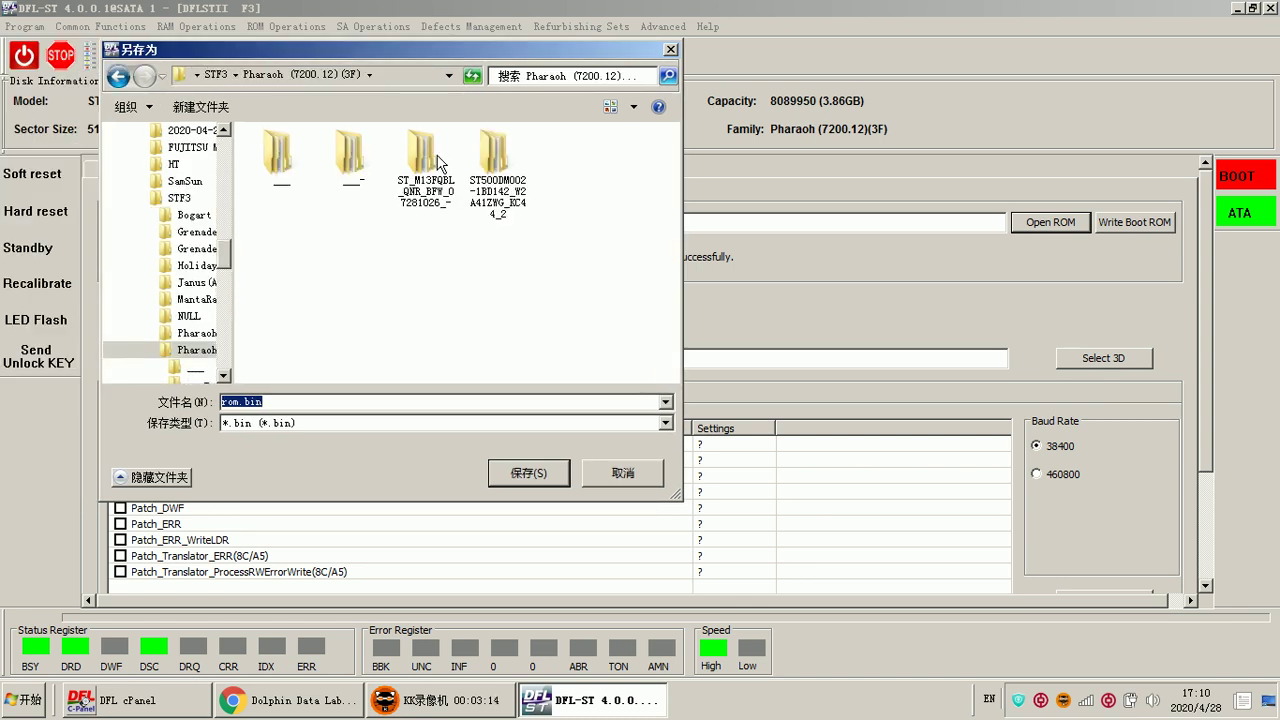
{"action": "double_click", "coordinate": [505, 160]}
{"action": "left_click", "coordinate": [500, 165]}
{"action": "double_click", "coordinate": [498, 165]}
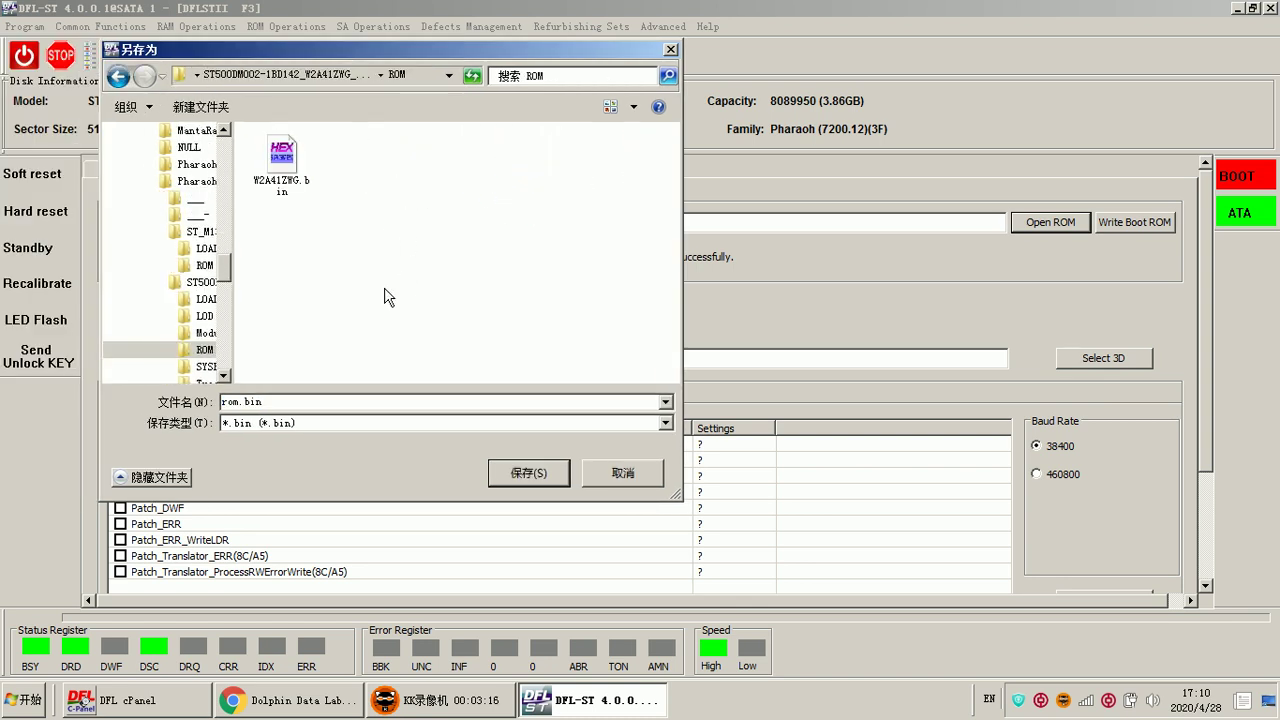
{"action": "double_click", "coordinate": [288, 163]}
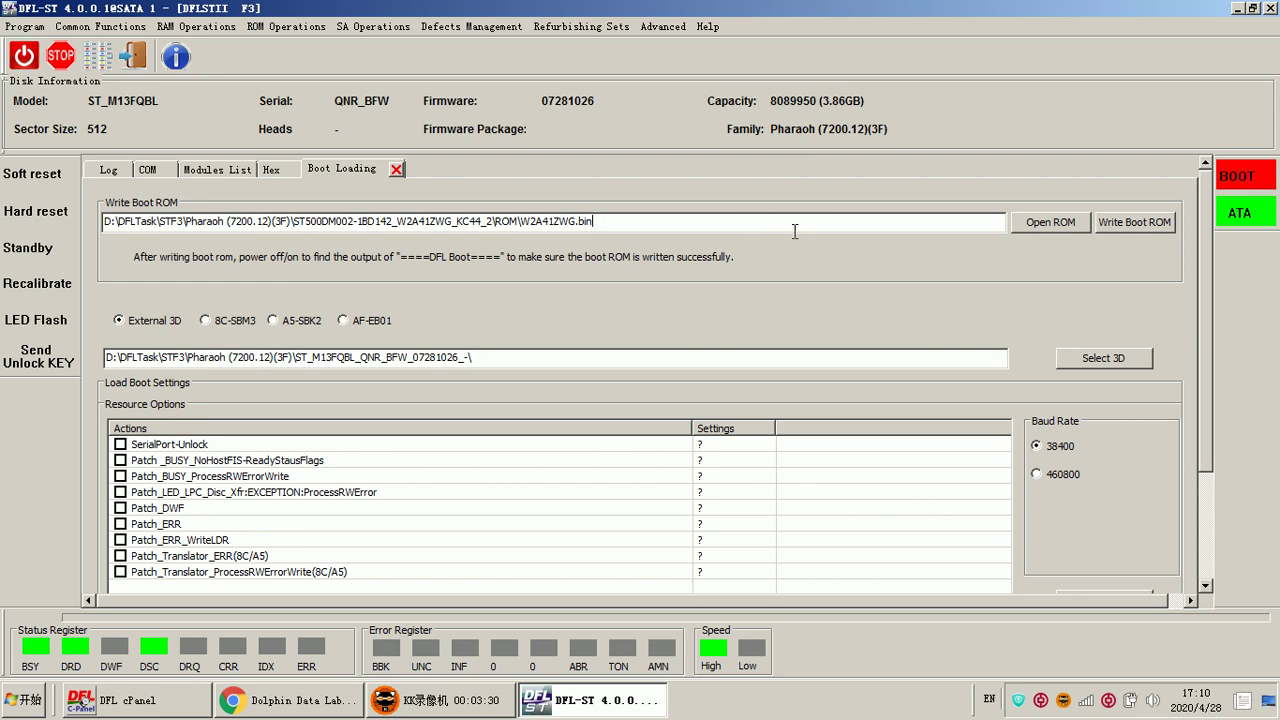
- Write the boot ROM at a baud rate of 921600 with the Without Short and .12 and before options
{"action": "left_click", "coordinate": [1135, 222]}
{"action": "left_click", "coordinate": [588, 386]}
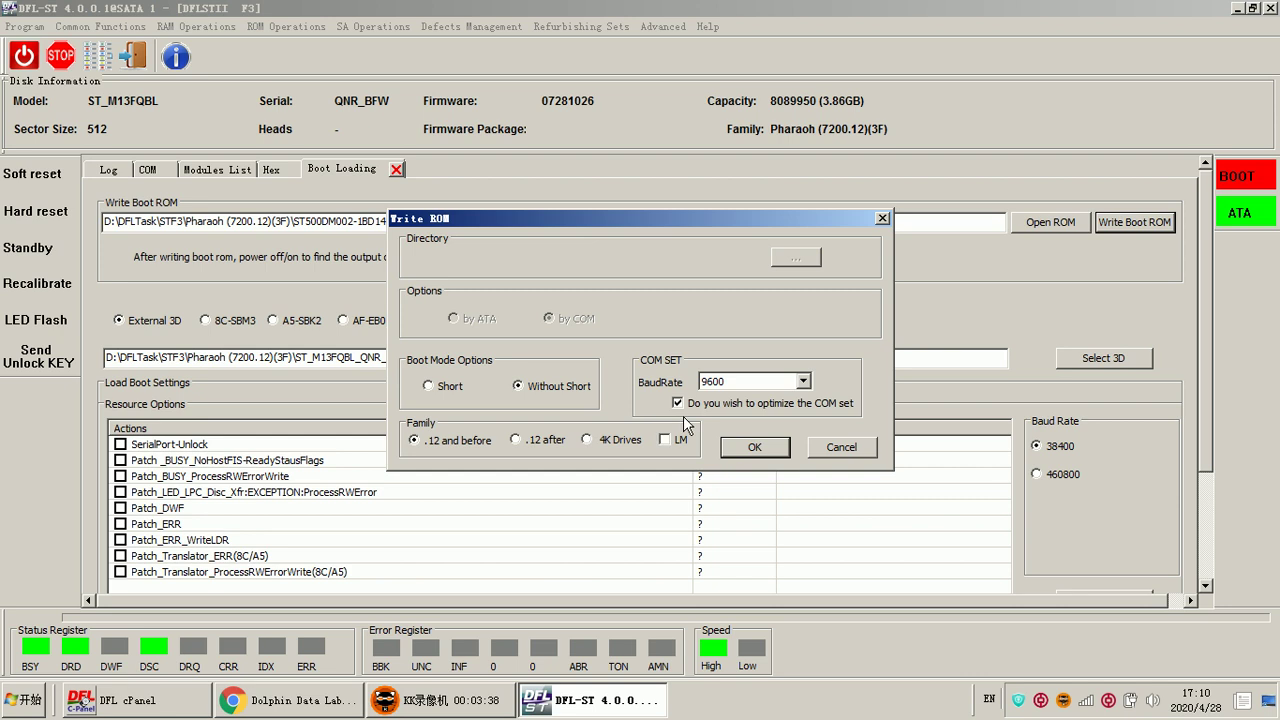
{"action": "left_click", "coordinate": [803, 382]}
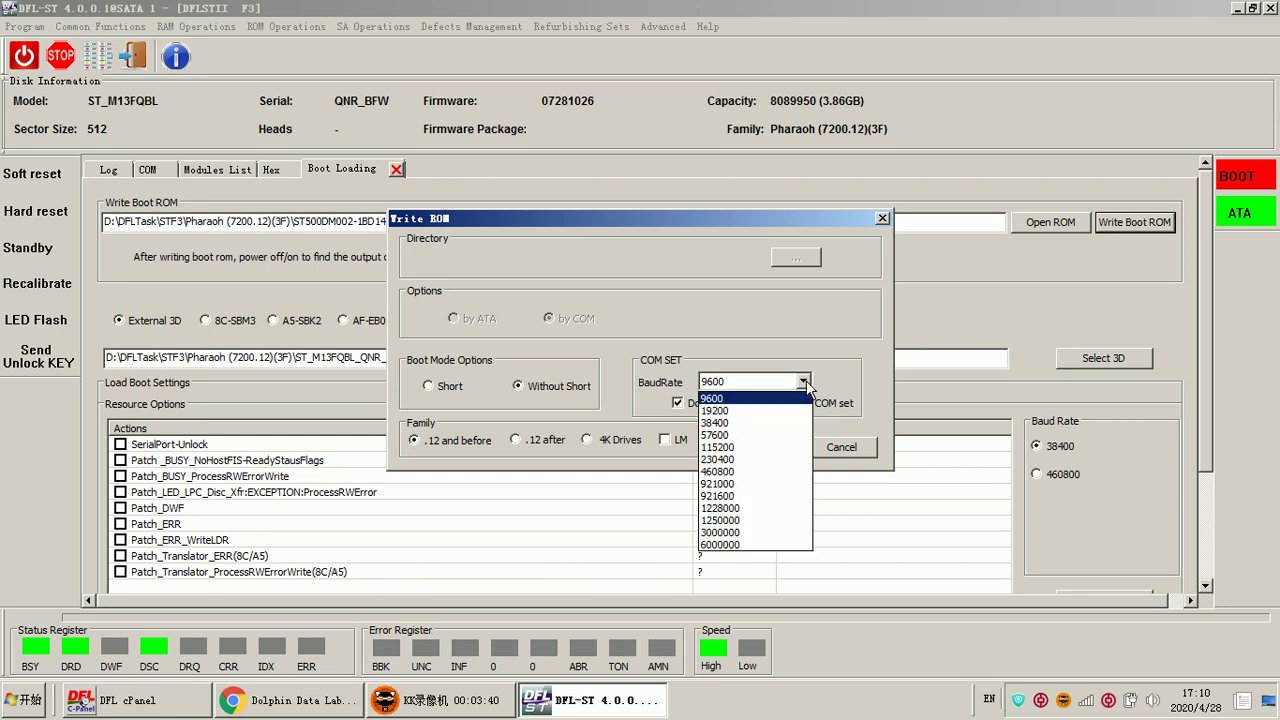
{"action": "left_click", "coordinate": [745, 496]}
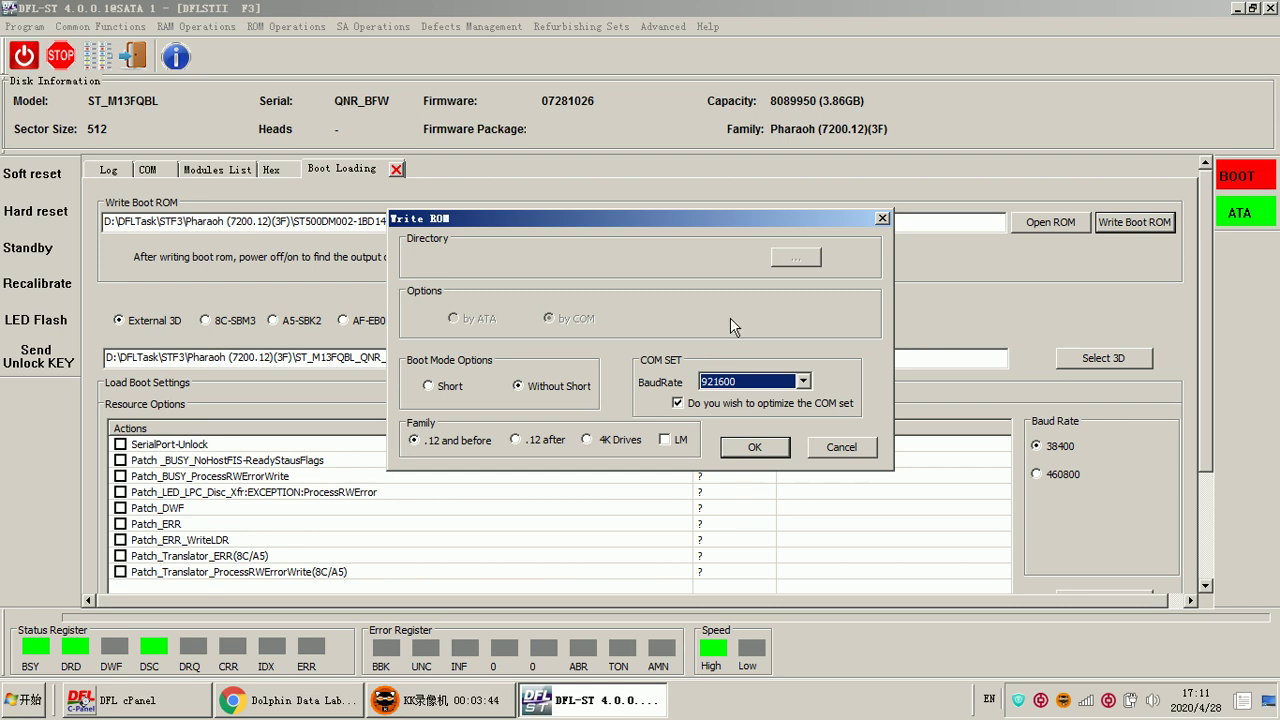
{"action": "left_click", "coordinate": [755, 450]}
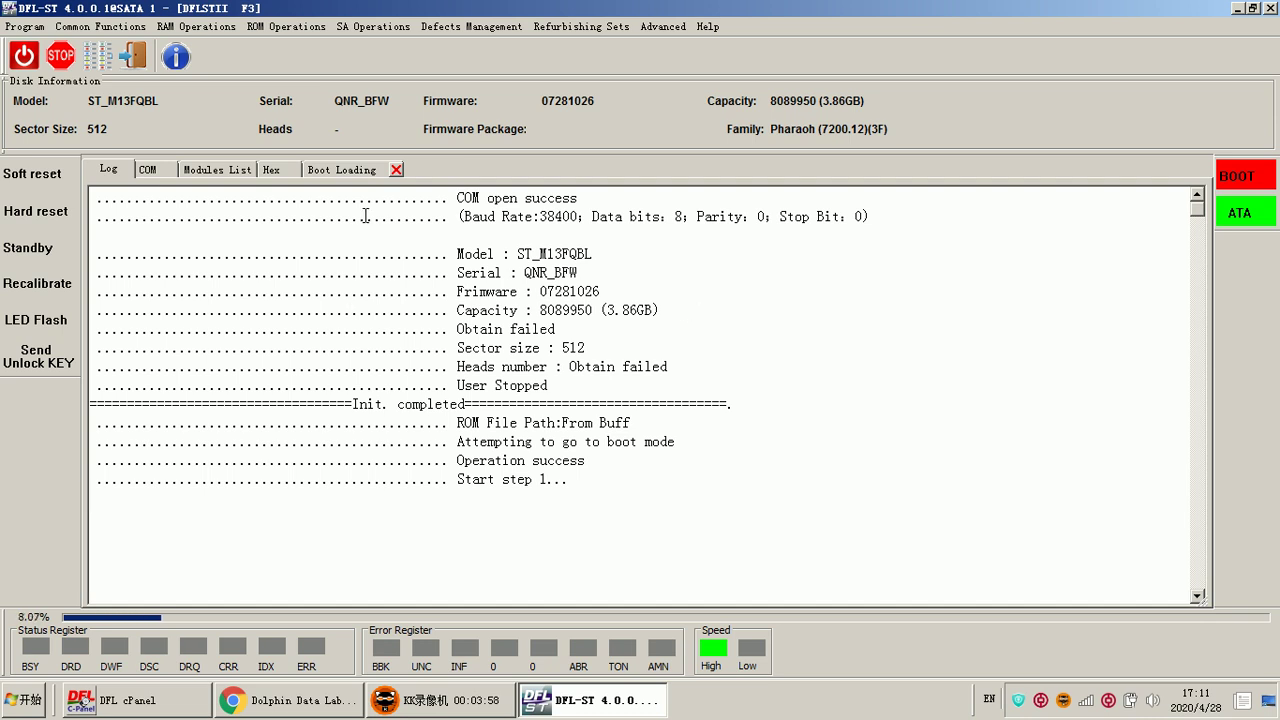
- Monitor the boot ROM write, checking the boot loading options and the COM terminal's output and baud rate
{"action": "left_click", "coordinate": [348, 172]}
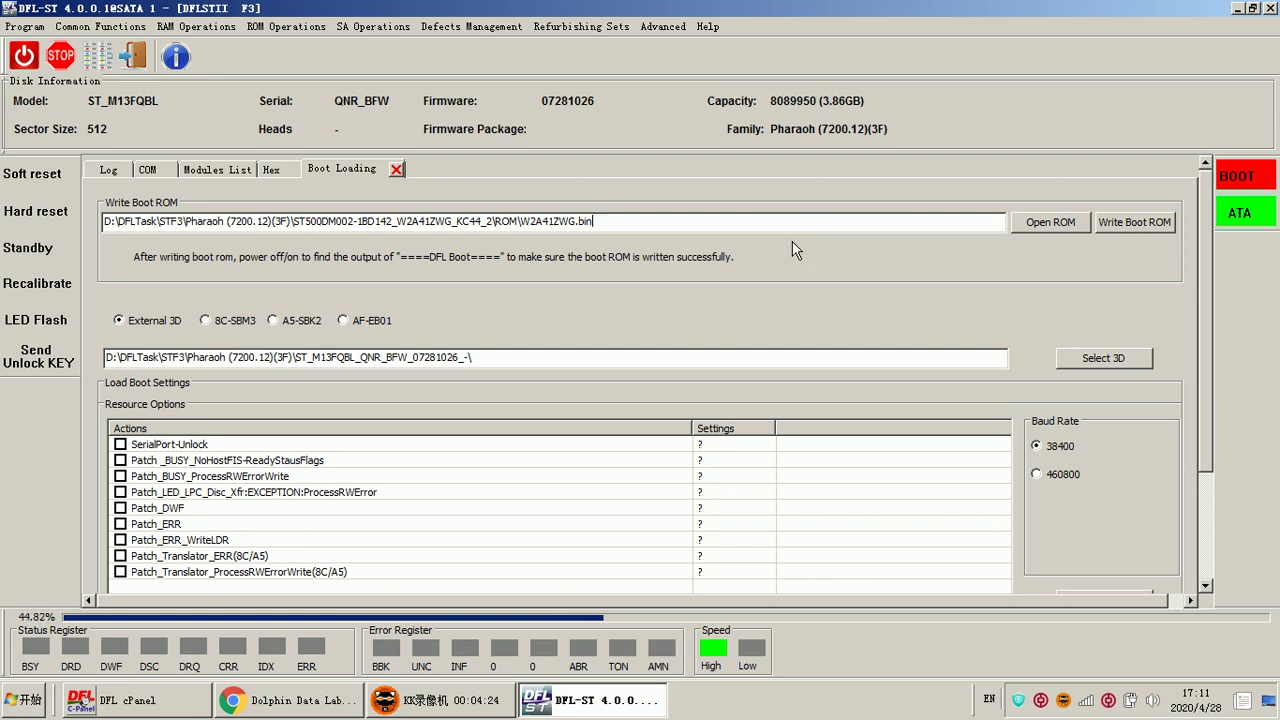
{"action": "left_click", "coordinate": [152, 170]}
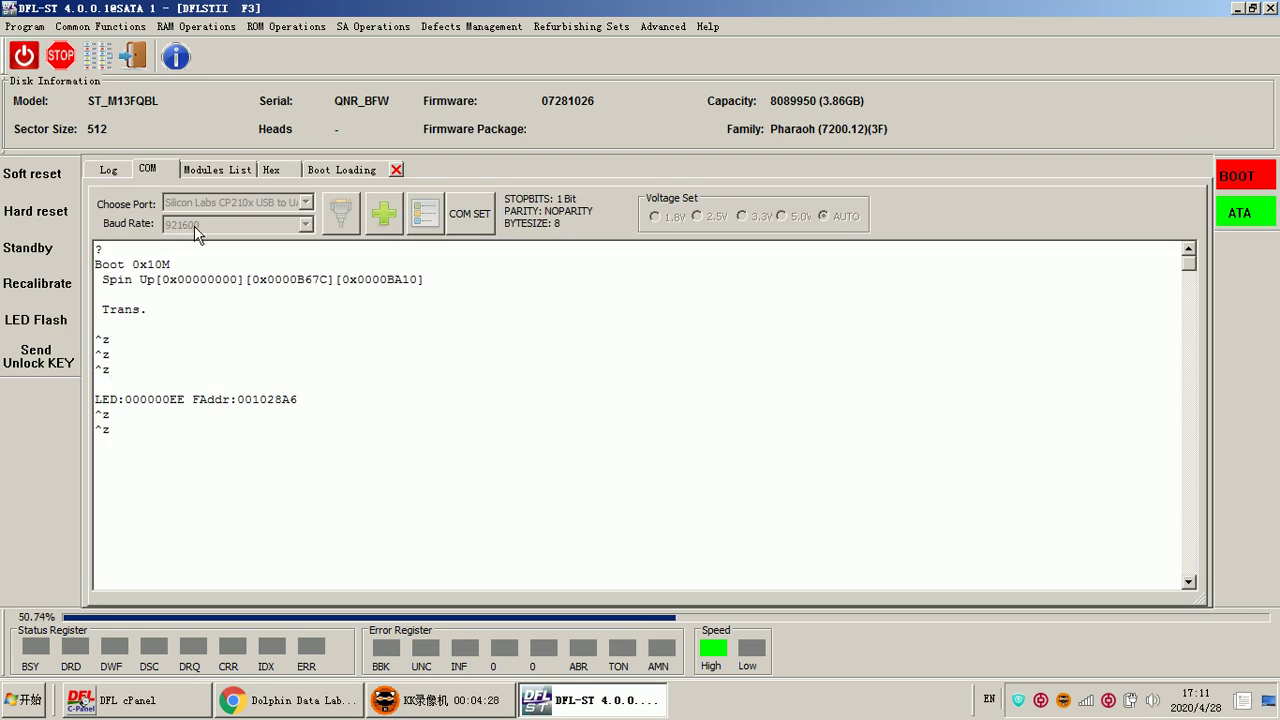
{"action": "left_click", "coordinate": [336, 170]}
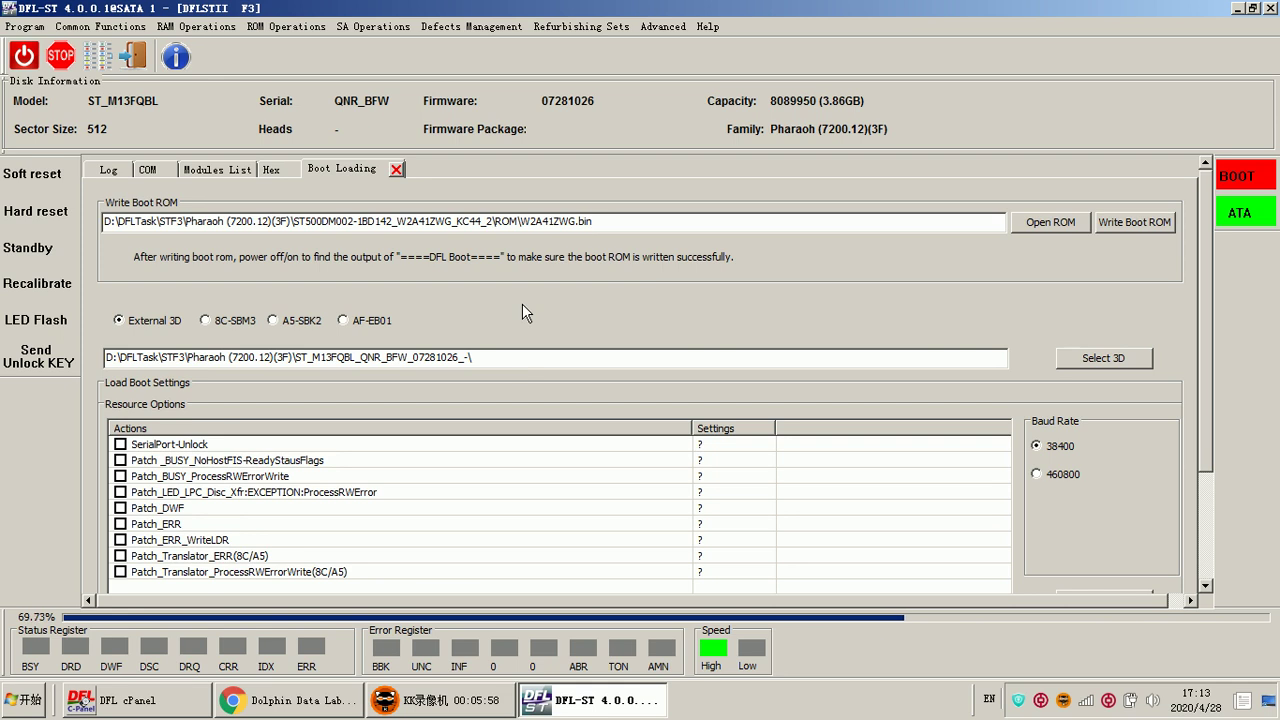
{"action": "left_click", "coordinate": [147, 169]}
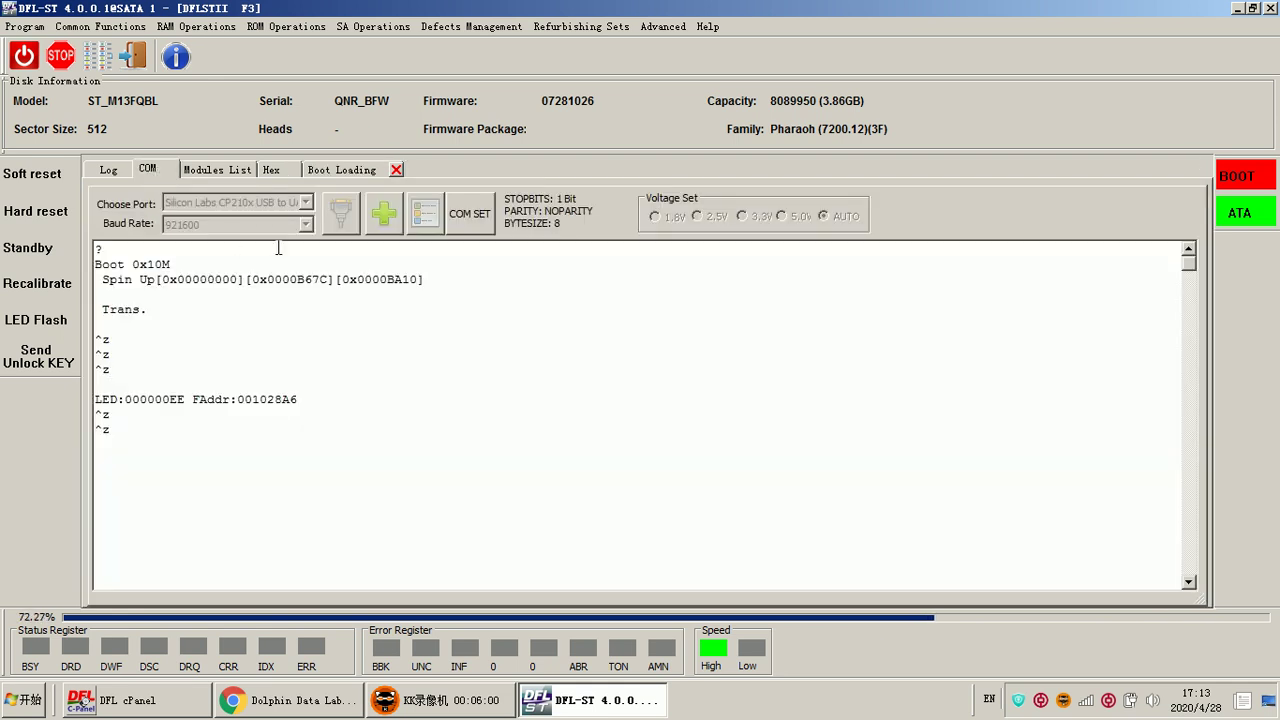
{"action": "left_click", "coordinate": [344, 171]}
{"action": "left_click", "coordinate": [155, 172]}
{"action": "left_click", "coordinate": [348, 172]}
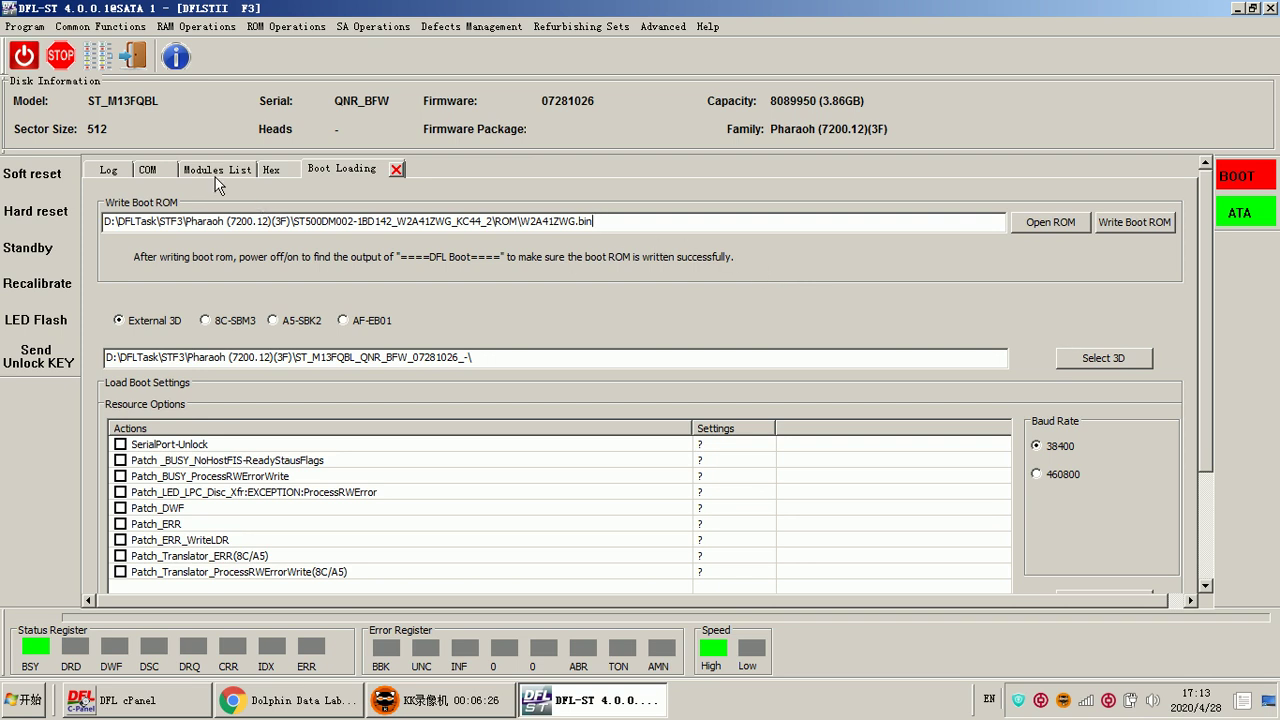
{"action": "left_click", "coordinate": [146, 169]}
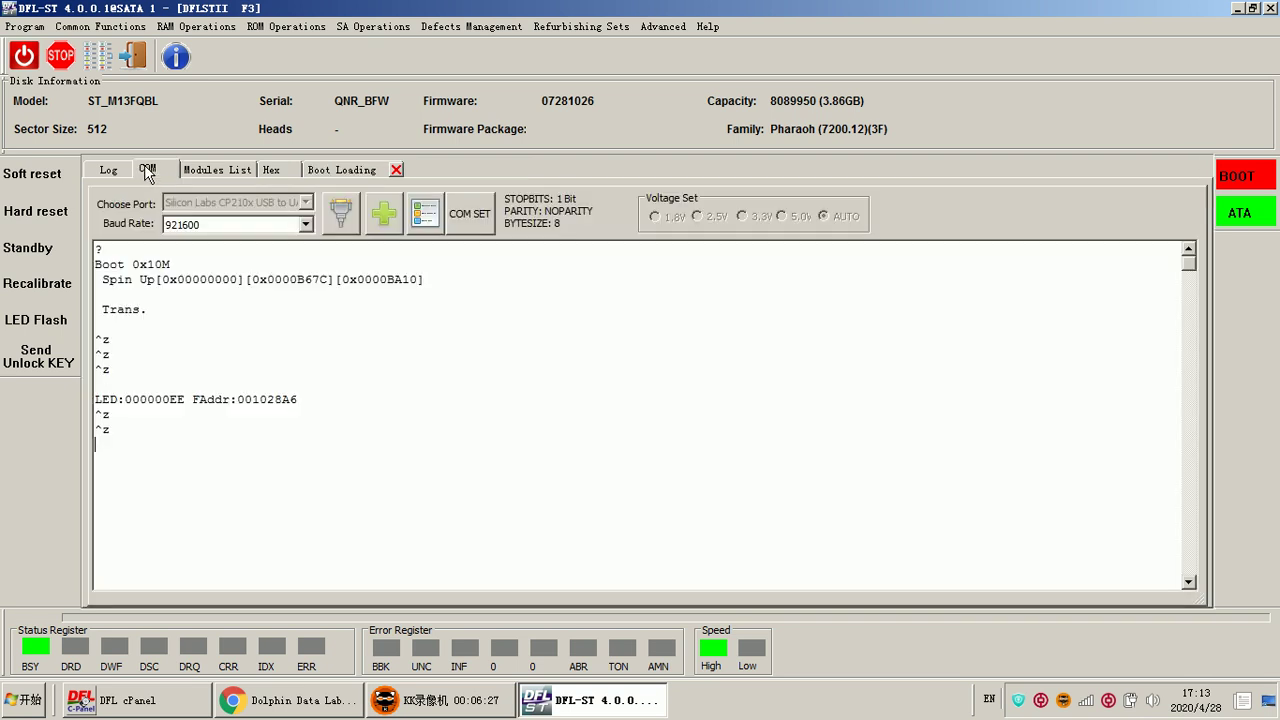
{"action": "left_click", "coordinate": [344, 174]}
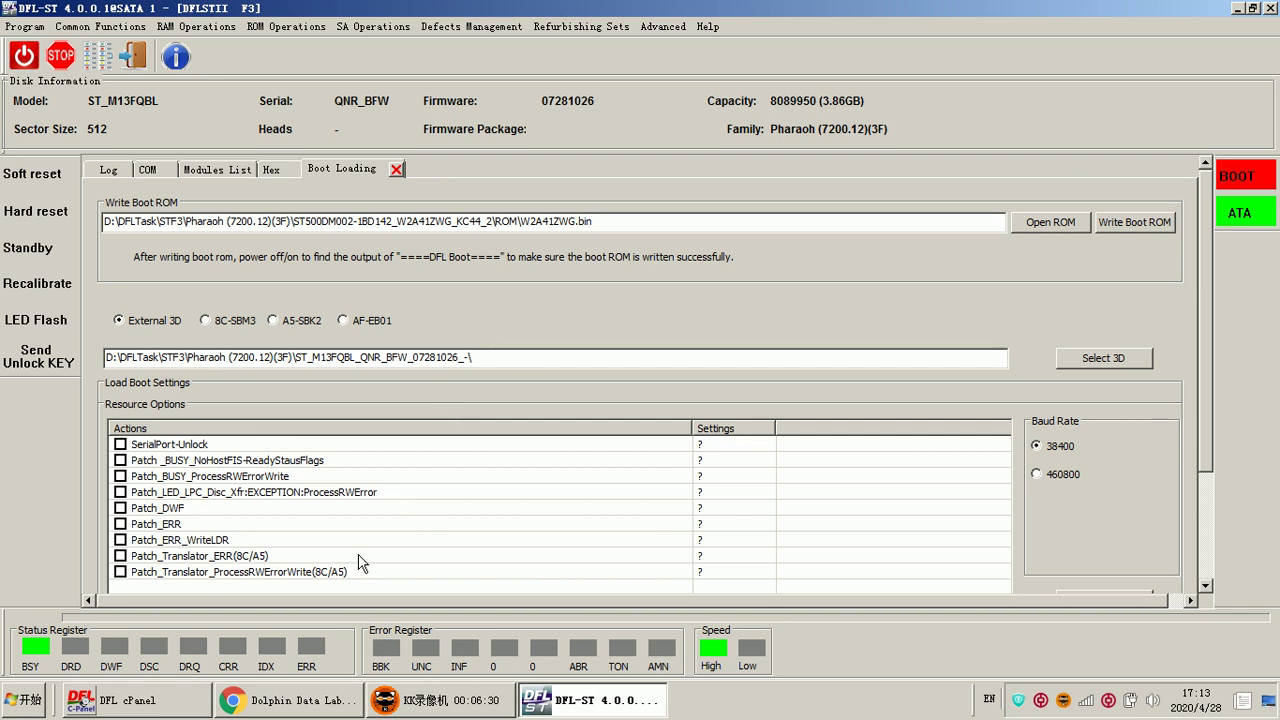
{"action": "left_click", "coordinate": [148, 169]}
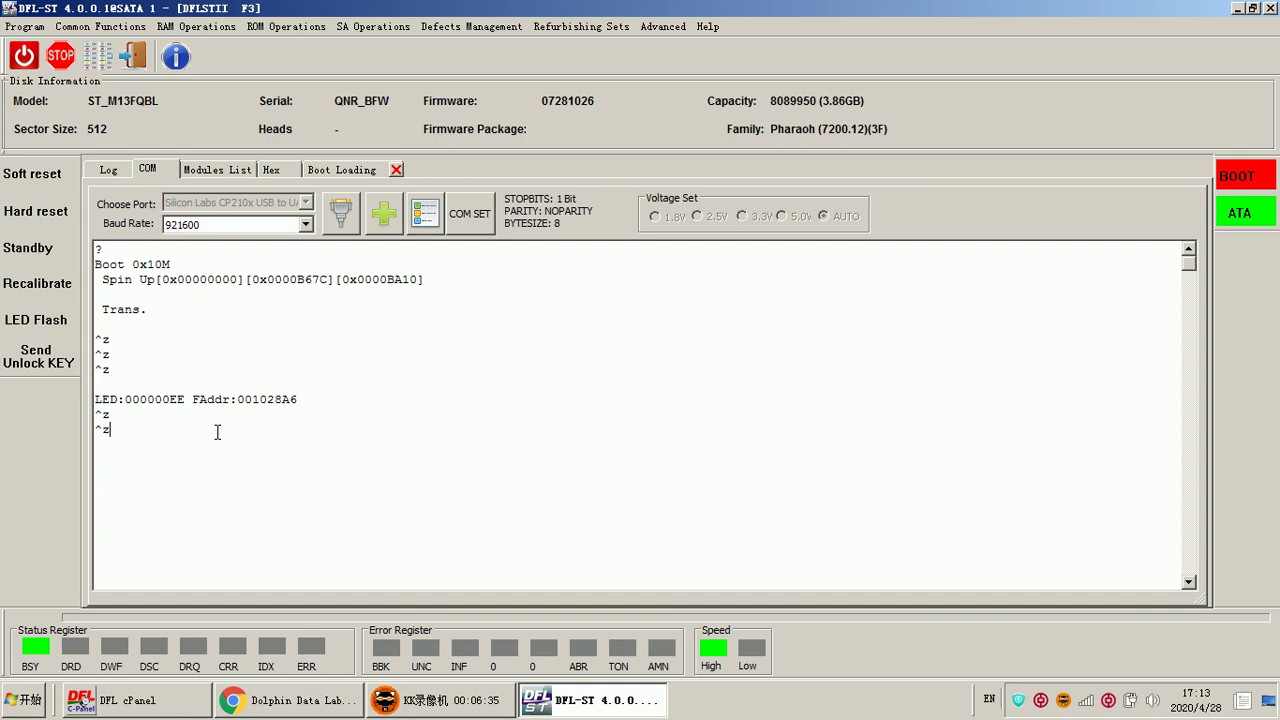
- Power cycle the drive and check the COM terminal output for the DFL Boot marker
{"action": "left_click", "coordinate": [24, 57]}
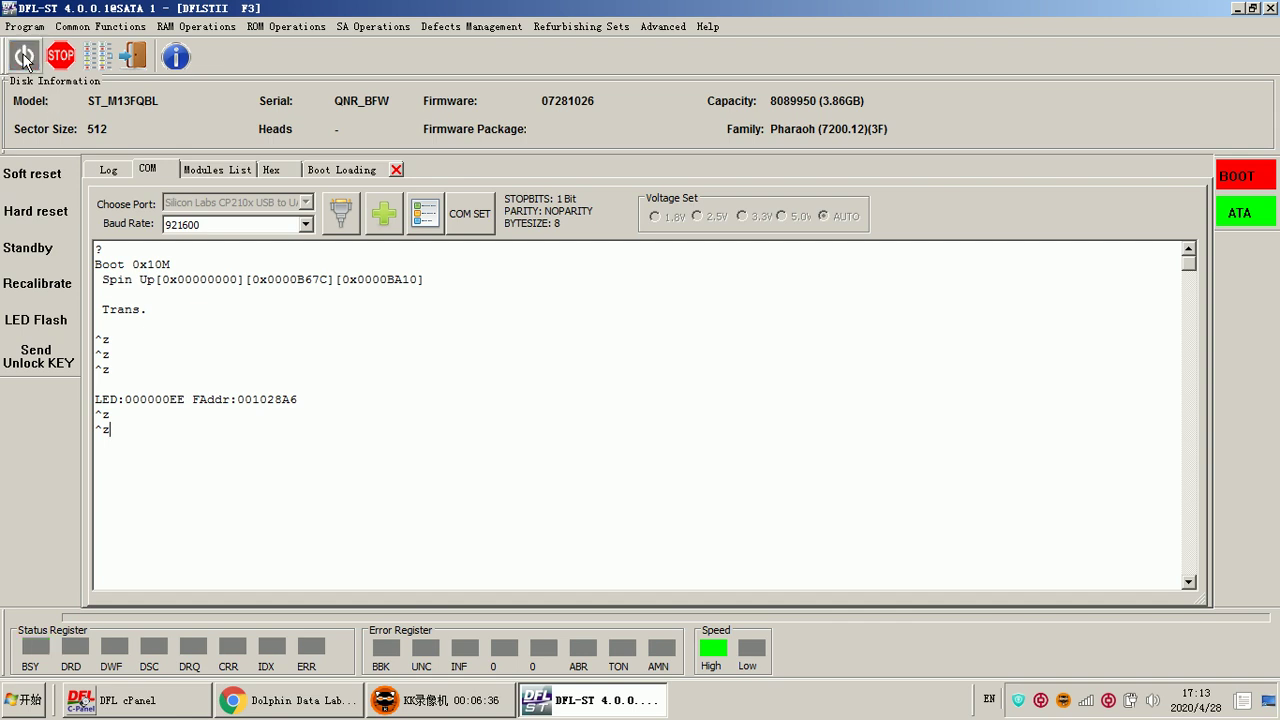
{"action": "left_click", "coordinate": [24, 56]}
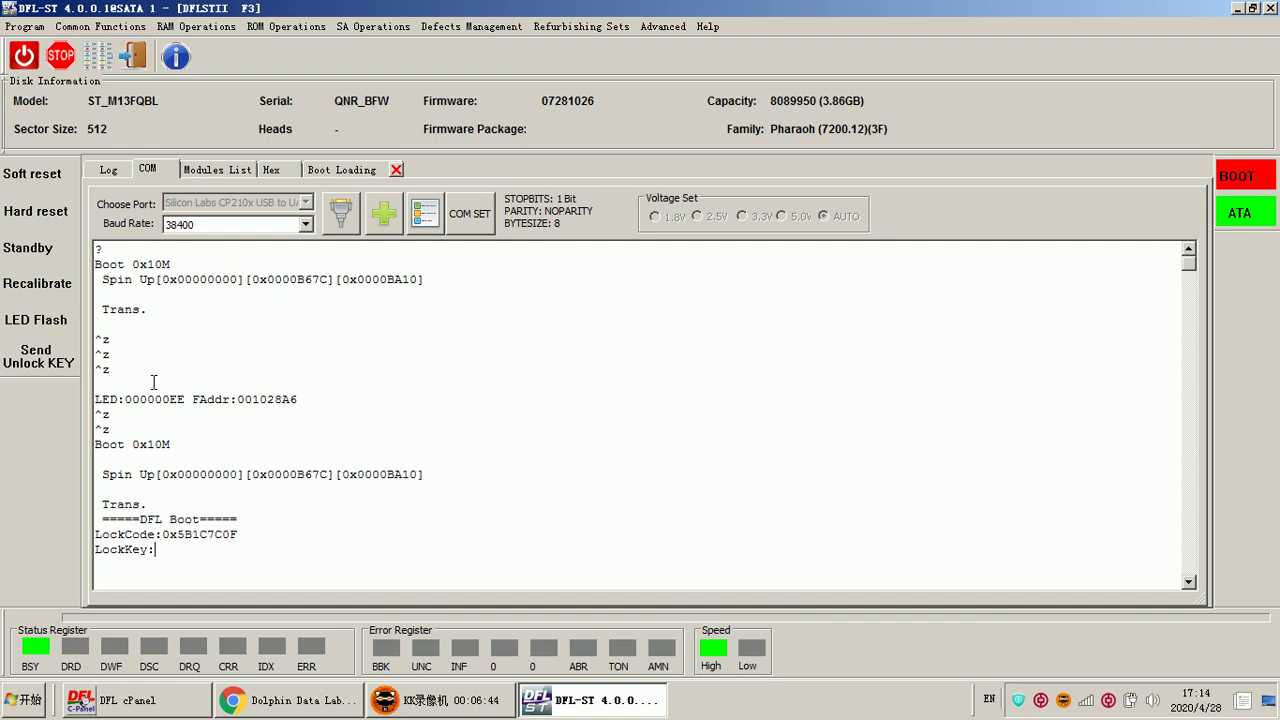
{"action": "left_click_drag", "start_coordinate": [204, 554], "coordinate": [97, 516]}
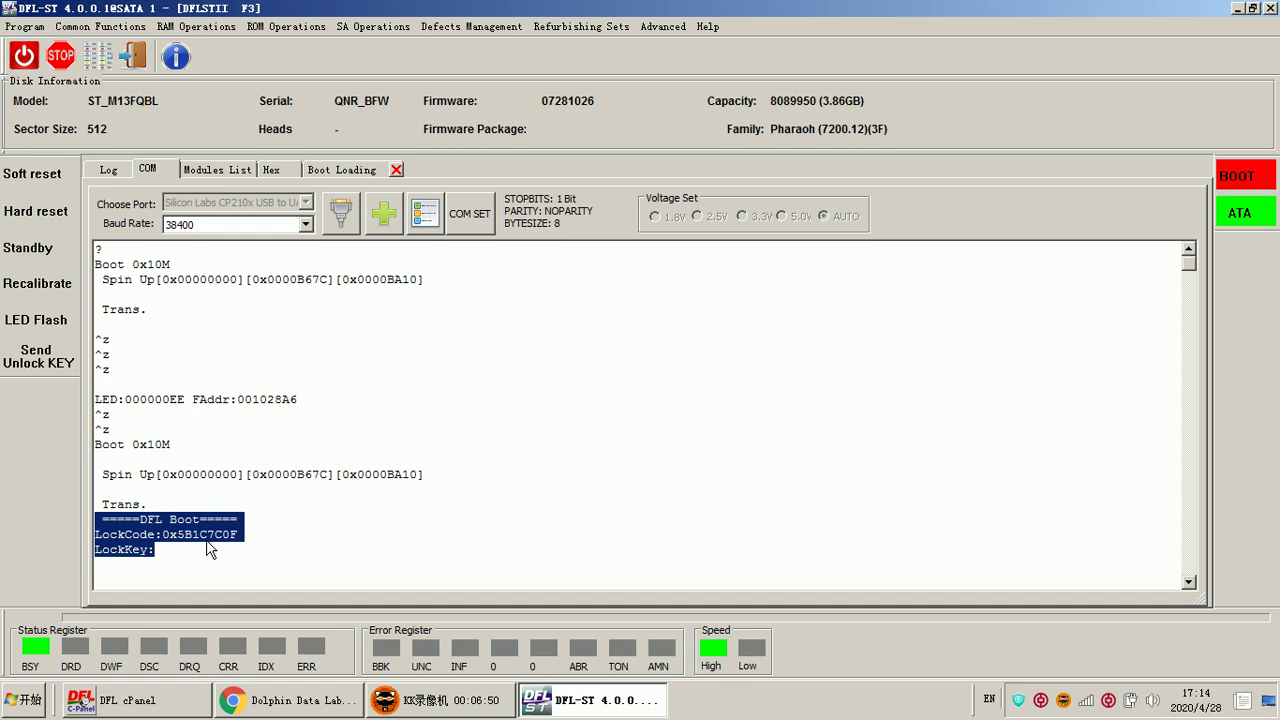
{"action": "left_click", "coordinate": [178, 564]}
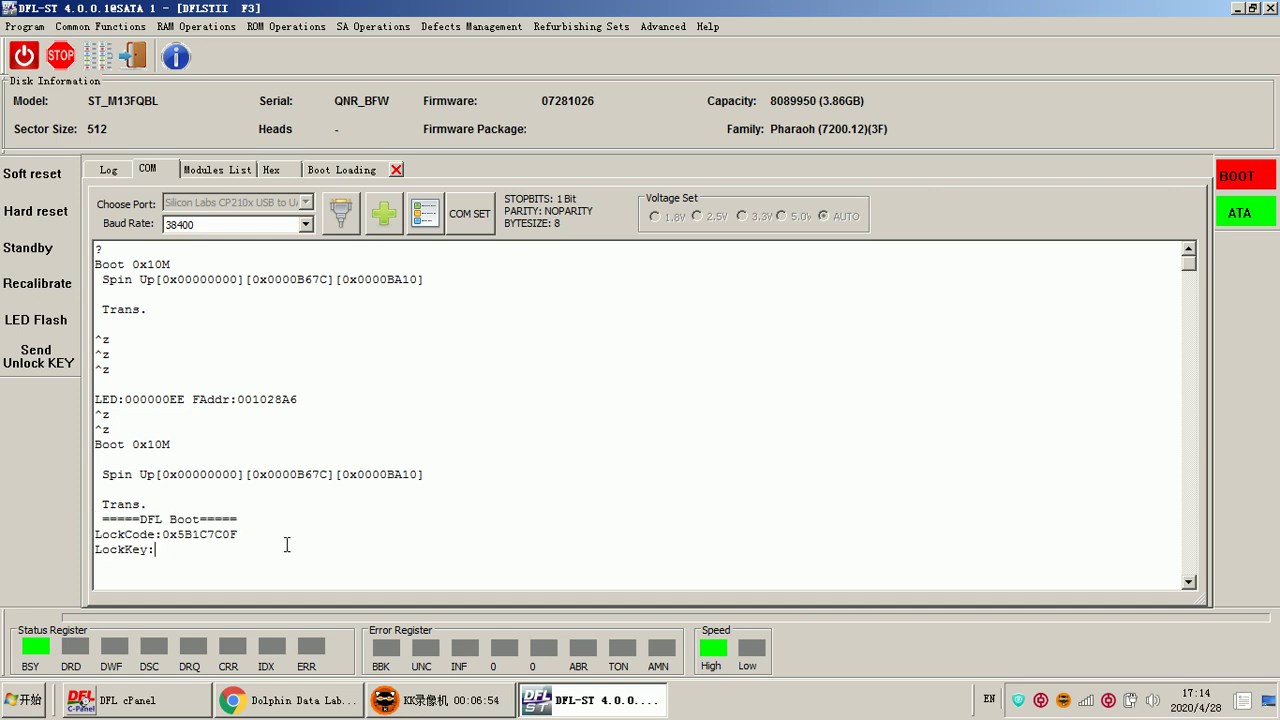
- Select 20D.rpm from the LOD folder of ST500DM002-1BD142_W2A41ZWG_KC44_2 as the external 3D file for boot loading
{"action": "left_click", "coordinate": [345, 170]}
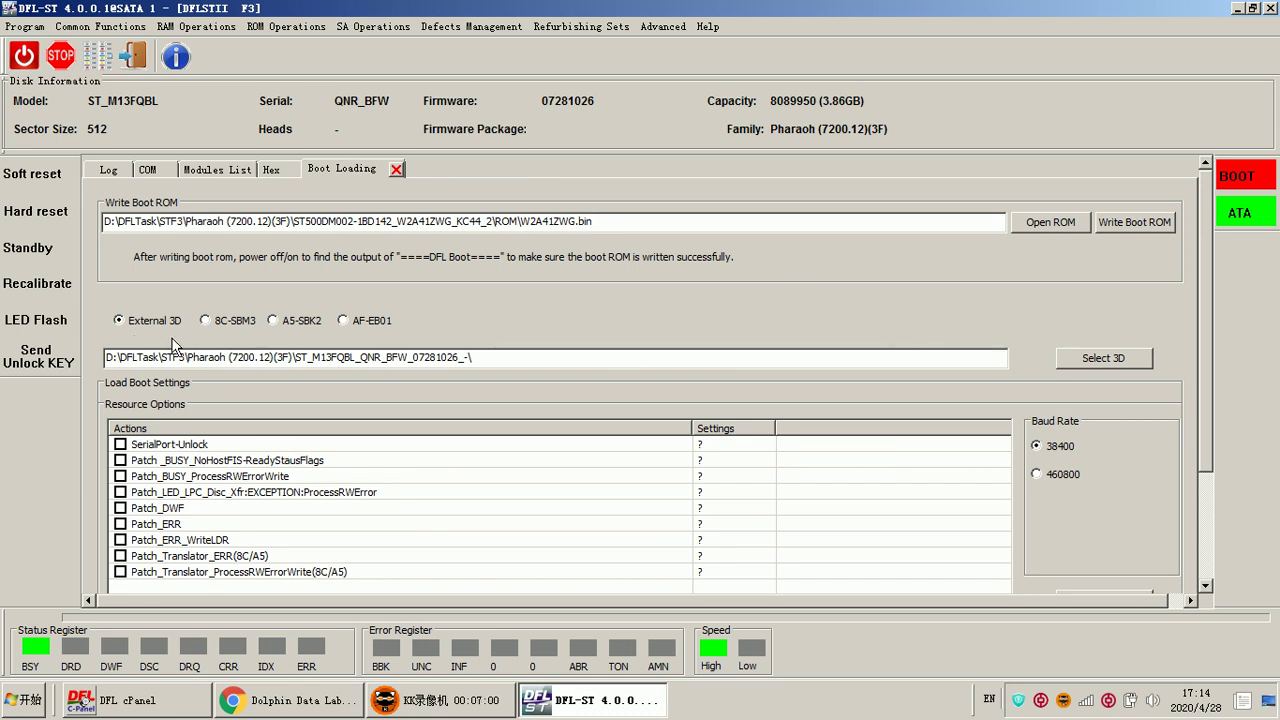
{"action": "left_click", "coordinate": [528, 363]}
{"action": "left_click", "coordinate": [1103, 358]}
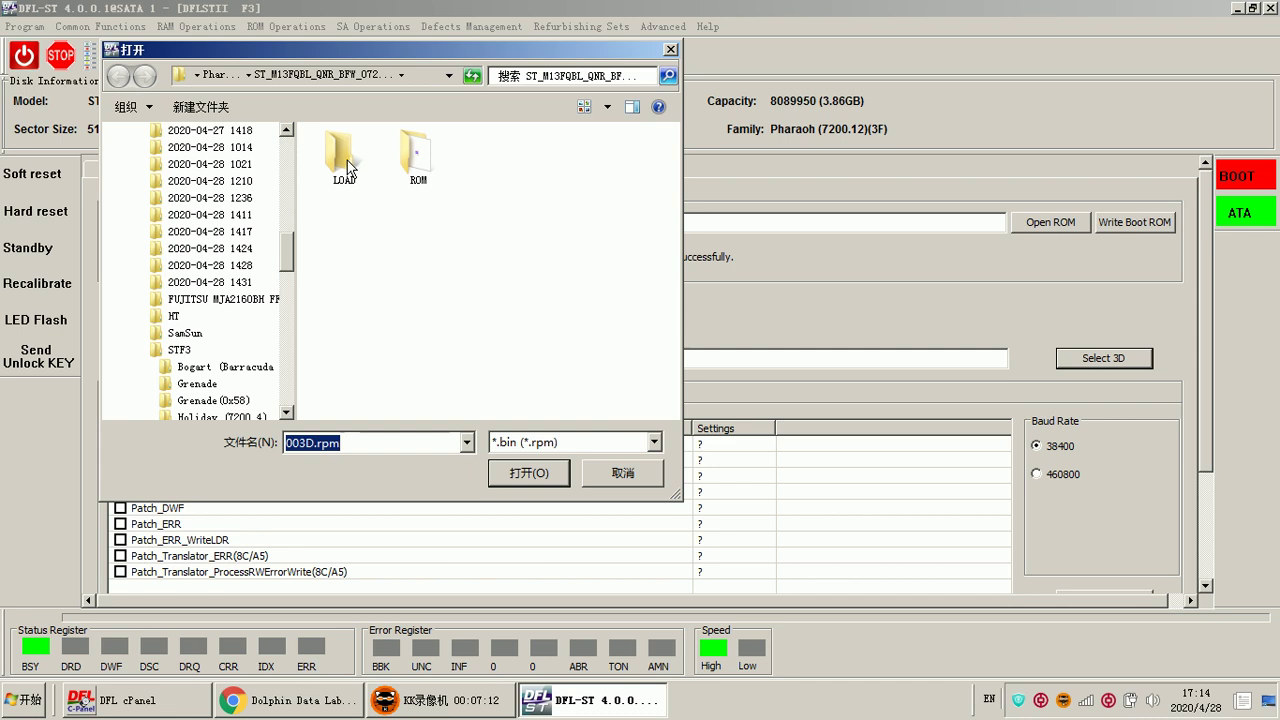
{"action": "left_click", "coordinate": [213, 75]}
{"action": "double_click", "coordinate": [566, 165]}
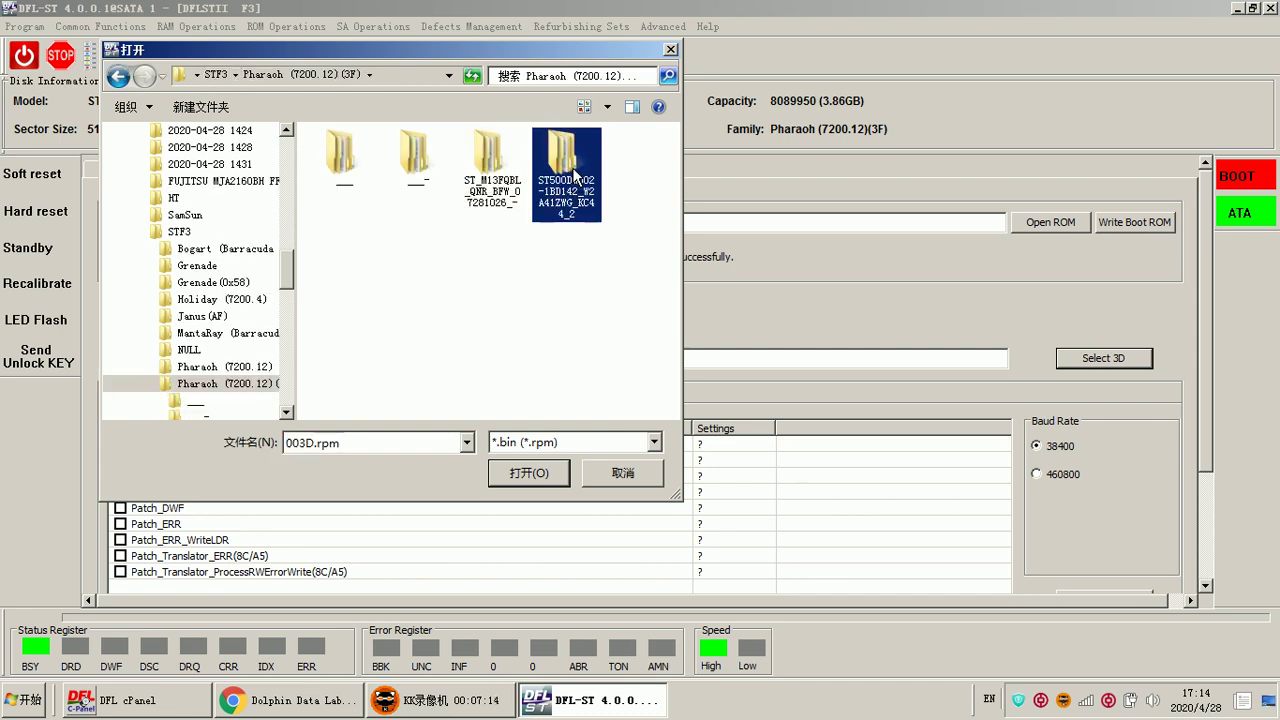
{"action": "double_click", "coordinate": [418, 165]}
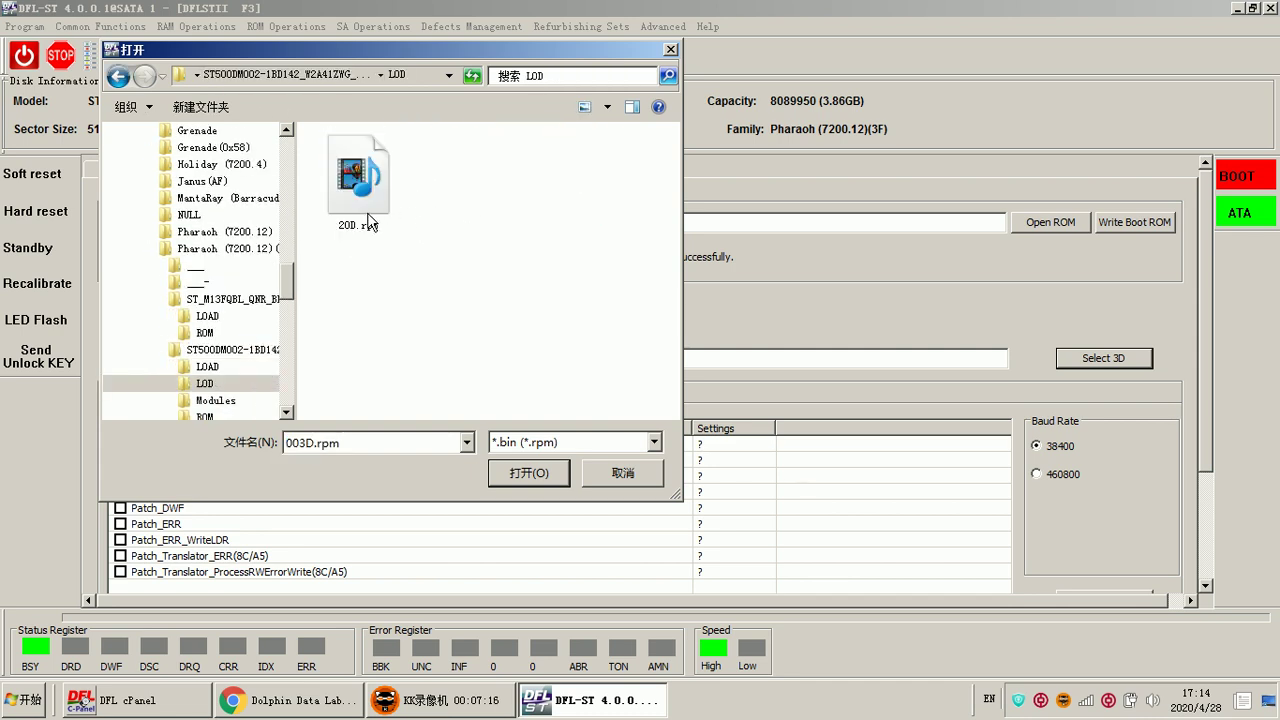
{"action": "double_click", "coordinate": [360, 193]}
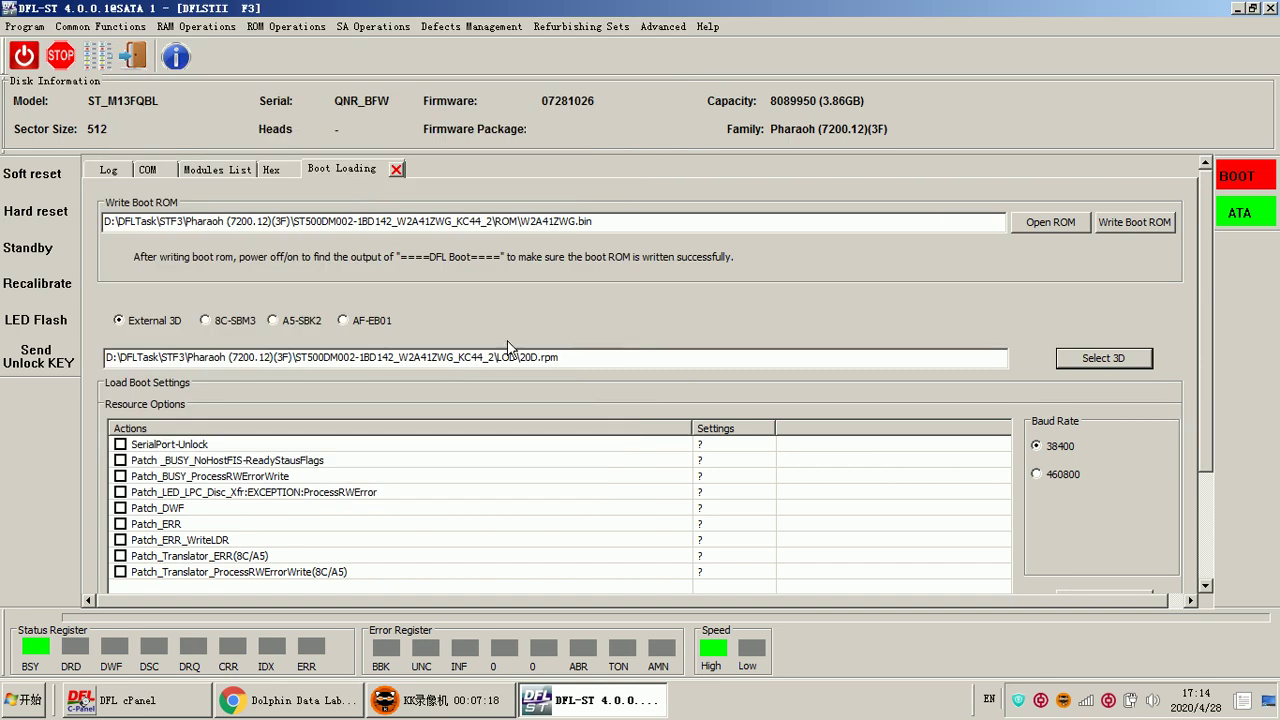
- Examine the file name at the end of the external 3D path
{"action": "left_click_drag", "start_coordinate": [584, 358], "coordinate": [517, 358]}
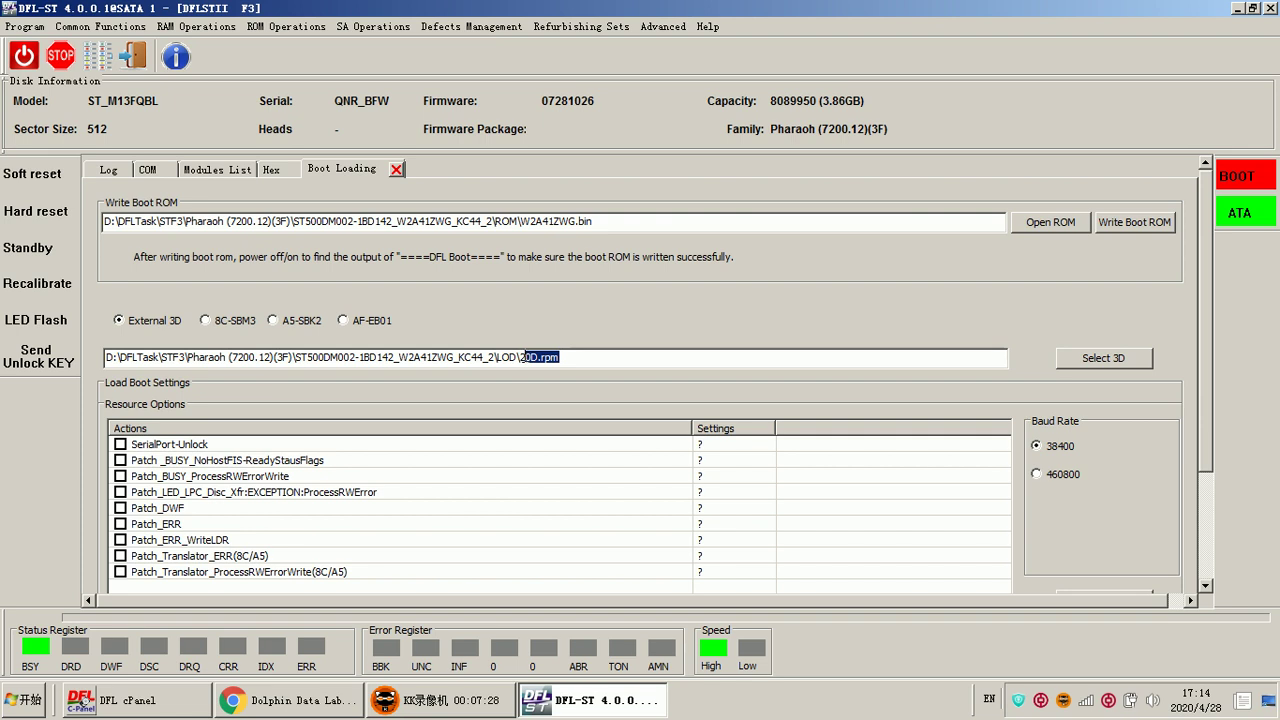
{"action": "left_click_drag", "start_coordinate": [559, 357], "coordinate": [522, 358]}
{"action": "left_click", "coordinate": [566, 358]}
{"action": "left_click", "coordinate": [546, 358]}
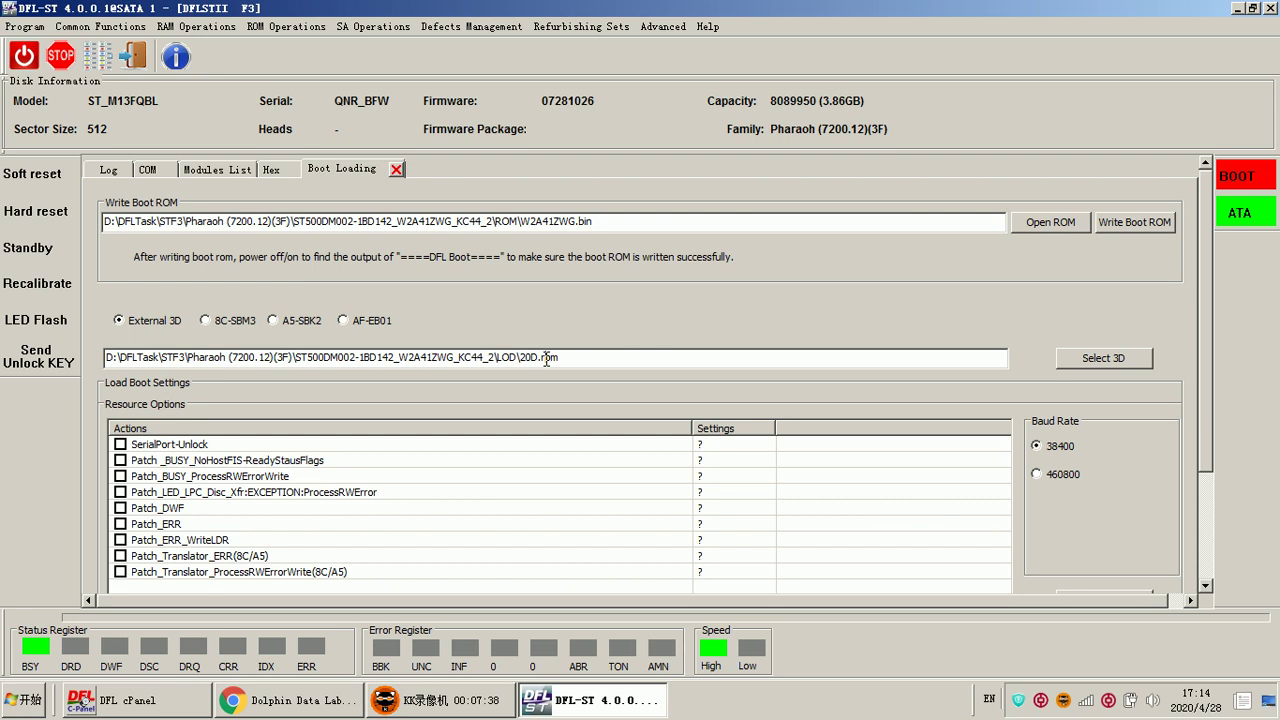
{"action": "left_click_drag", "start_coordinate": [576, 358], "coordinate": [522, 358]}
{"action": "left_click", "coordinate": [590, 353]}
{"action": "left_click_drag", "start_coordinate": [520, 358], "coordinate": [546, 357]}
- Replace the external 3D file with FC00620D.rpm from the desktop and check its path
{"action": "left_click", "coordinate": [1112, 362]}
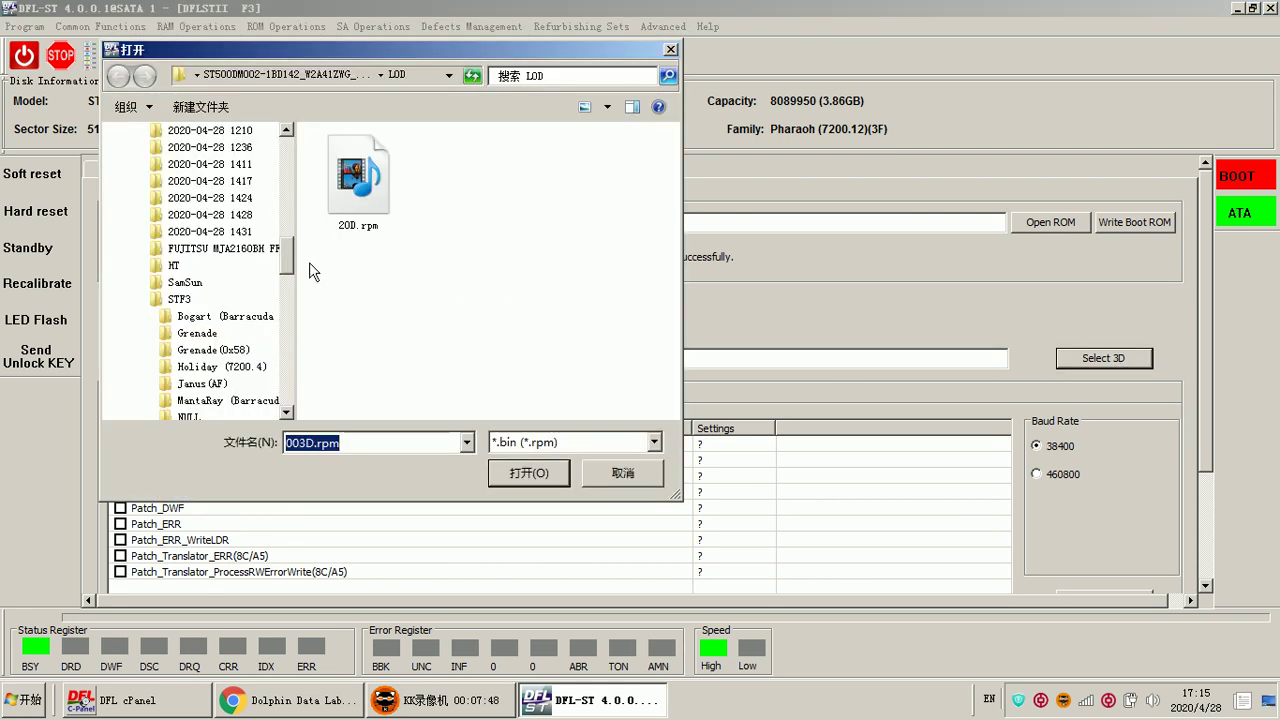
{"action": "left_click_drag", "start_coordinate": [292, 268], "coordinate": [292, 165]}
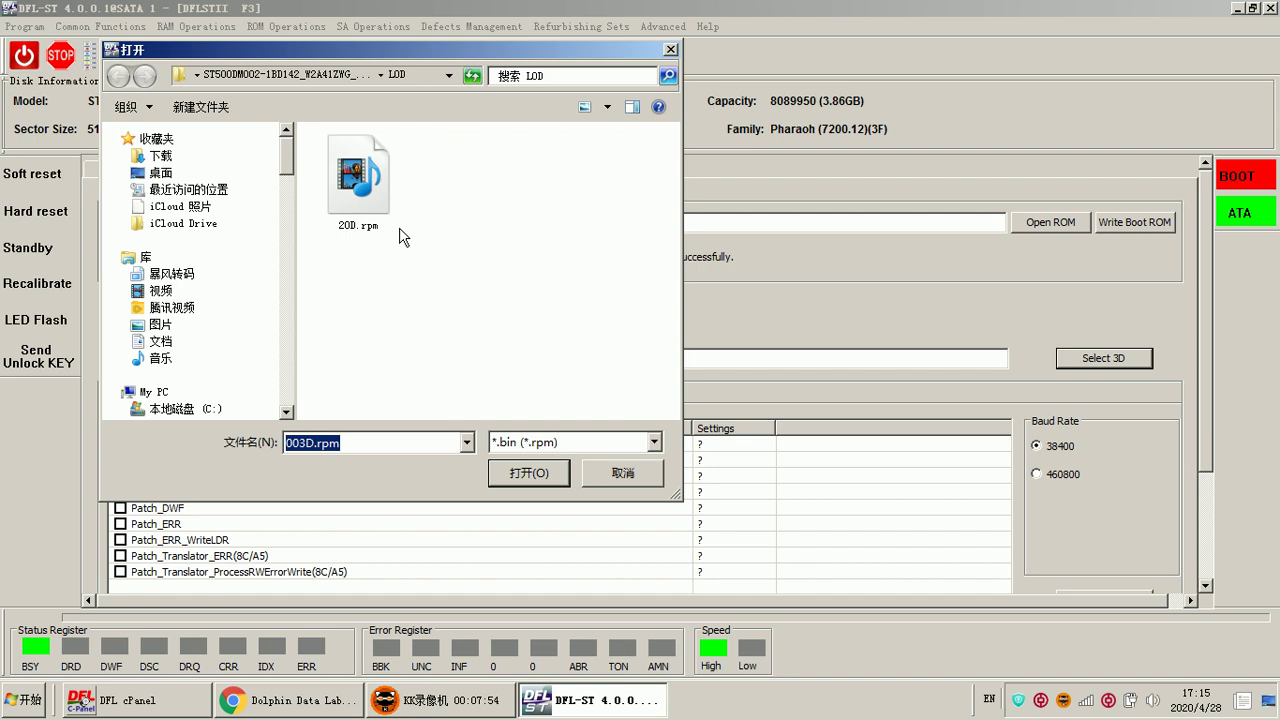
{"action": "left_click", "coordinate": [162, 173]}
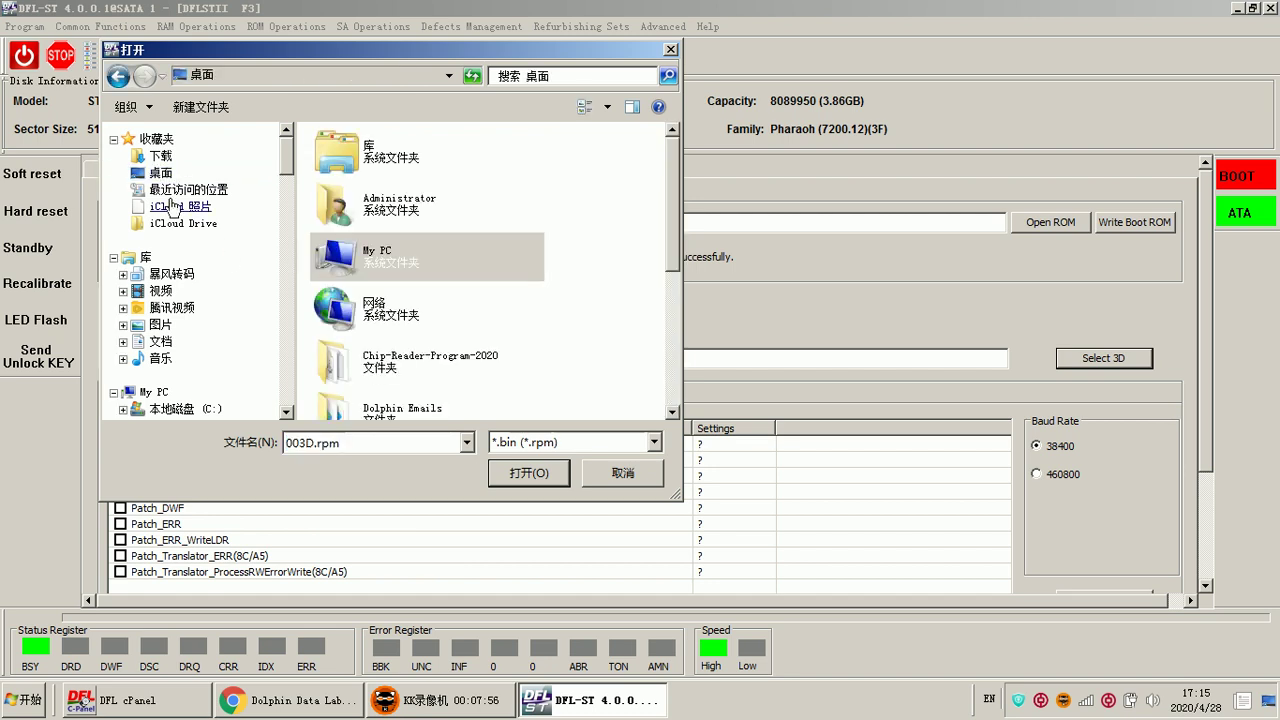
{"action": "scroll", "coordinate": [660, 240], "scroll_direction": "down", "scroll_amount": 5}
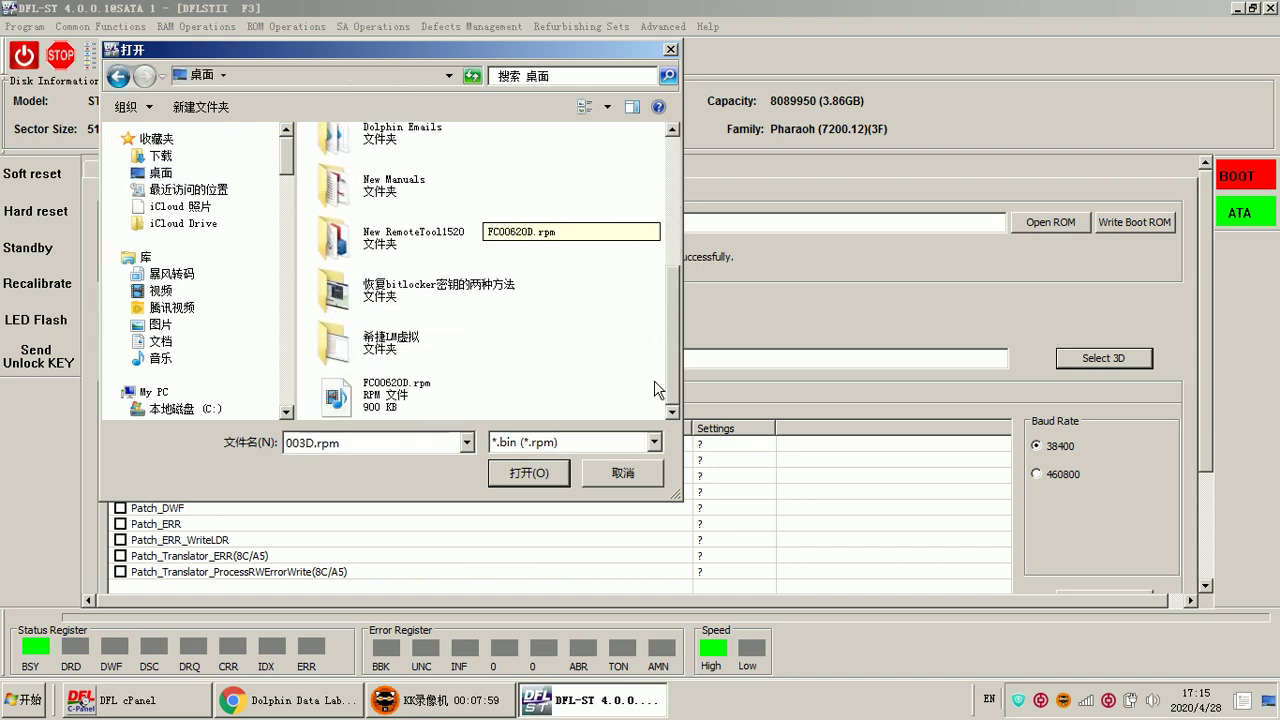
{"action": "double_click", "coordinate": [396, 396]}
{"action": "left_click_drag", "start_coordinate": [396, 362], "coordinate": [104, 352]}
{"action": "left_click", "coordinate": [341, 361]}
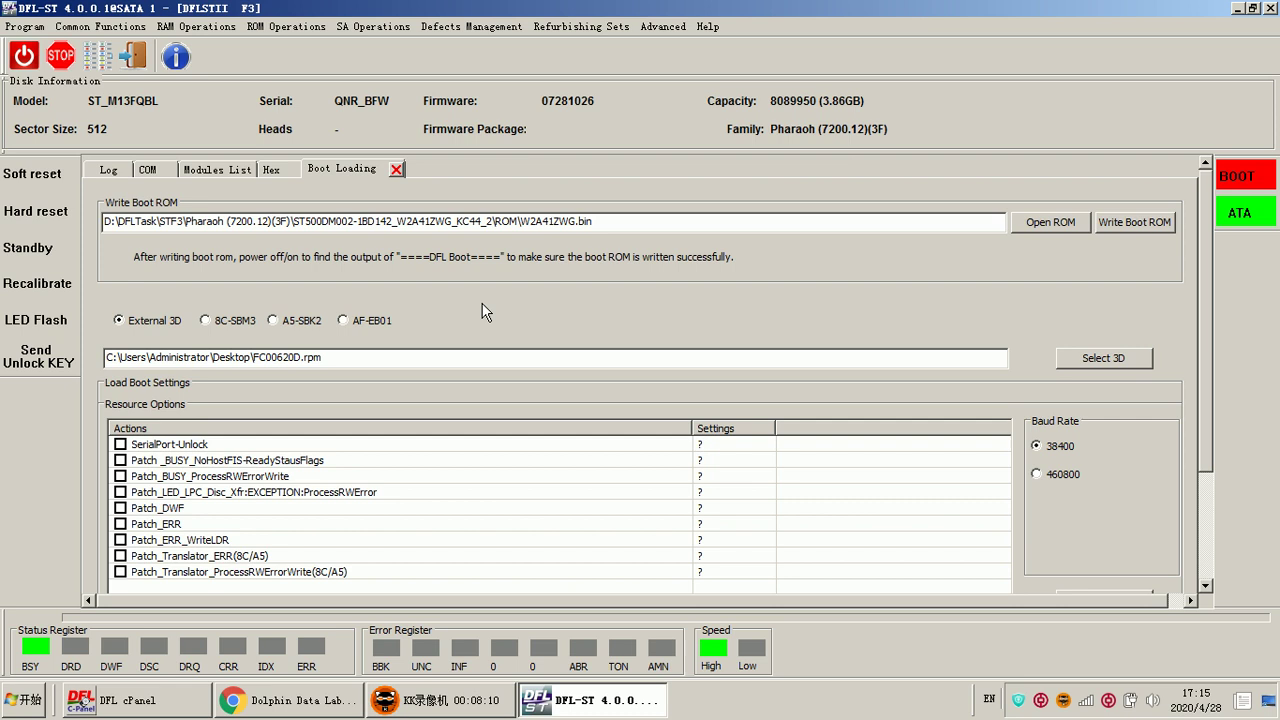
{"action": "left_click_drag", "start_coordinate": [358, 357], "coordinate": [104, 357]}
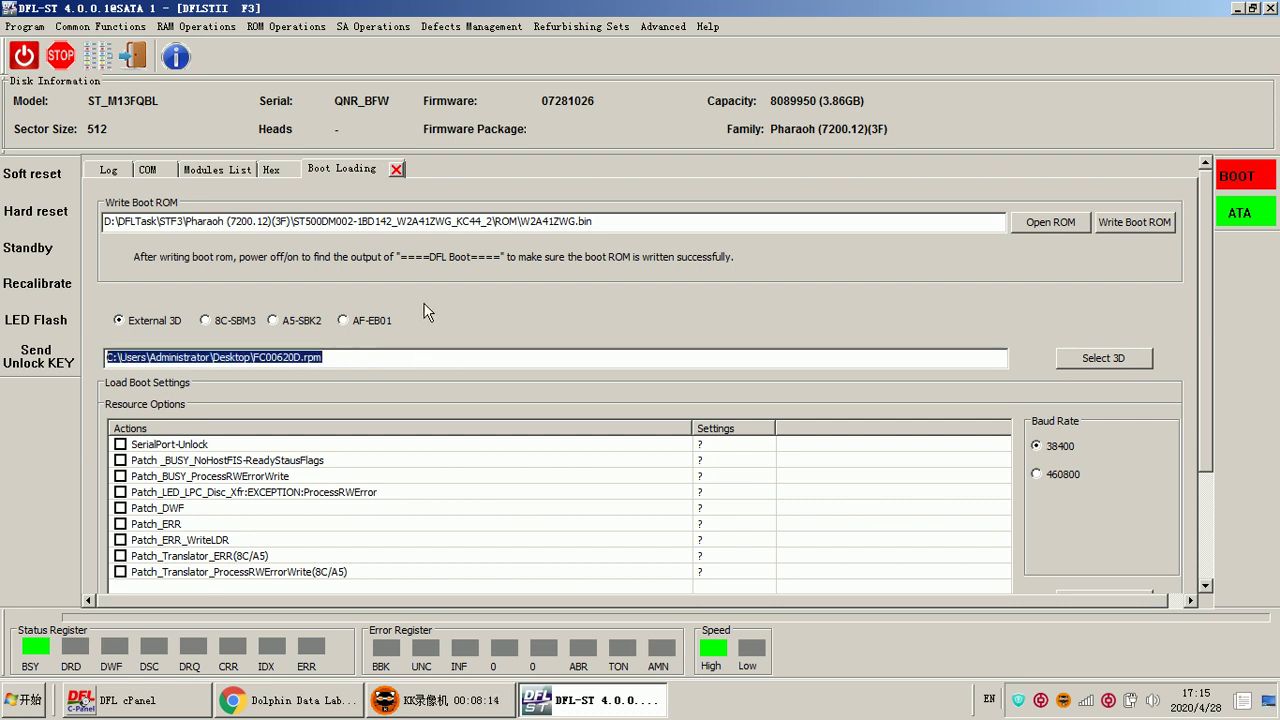
- Load the boot firmware to the drive at a baud rate of 460800 and monitor it until the transfer finishes
{"action": "scroll", "coordinate": [940, 420], "scroll_direction": "down", "scroll_amount": 1}
{"action": "left_click", "coordinate": [1038, 440]}
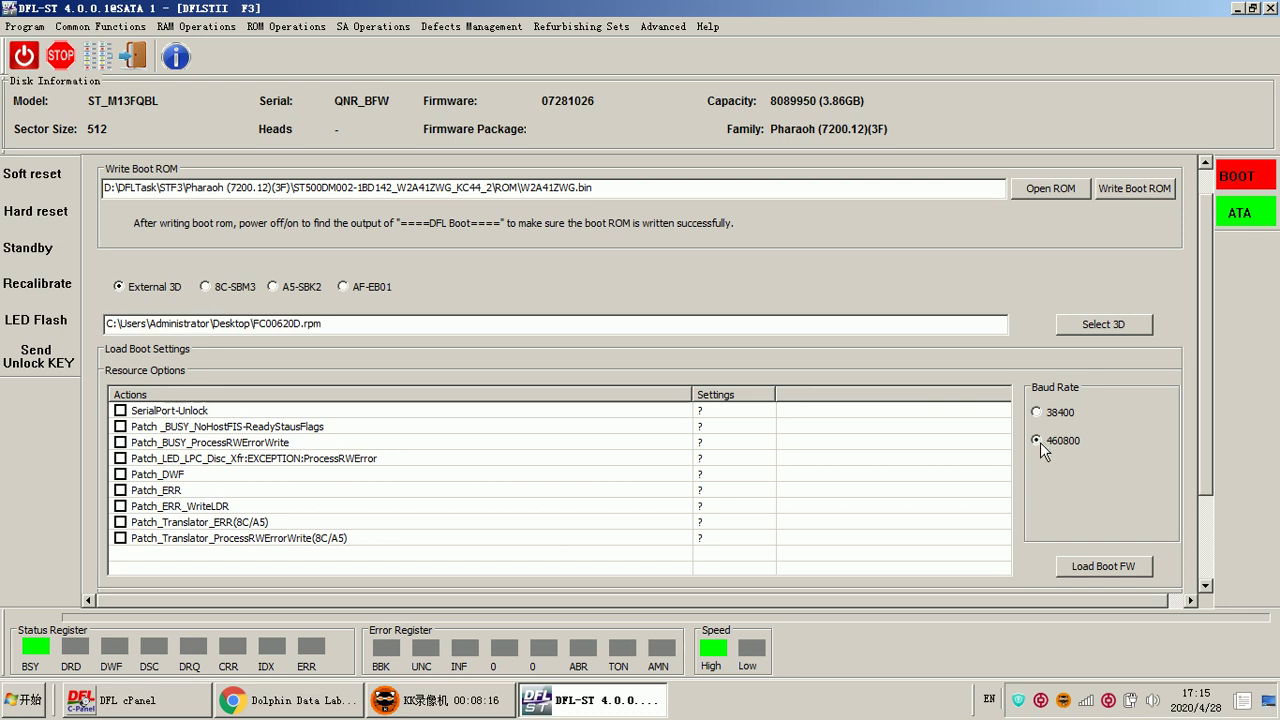
{"action": "left_click", "coordinate": [1110, 570]}
{"action": "scroll", "coordinate": [1029, 470], "scroll_direction": "down", "scroll_amount": 1}
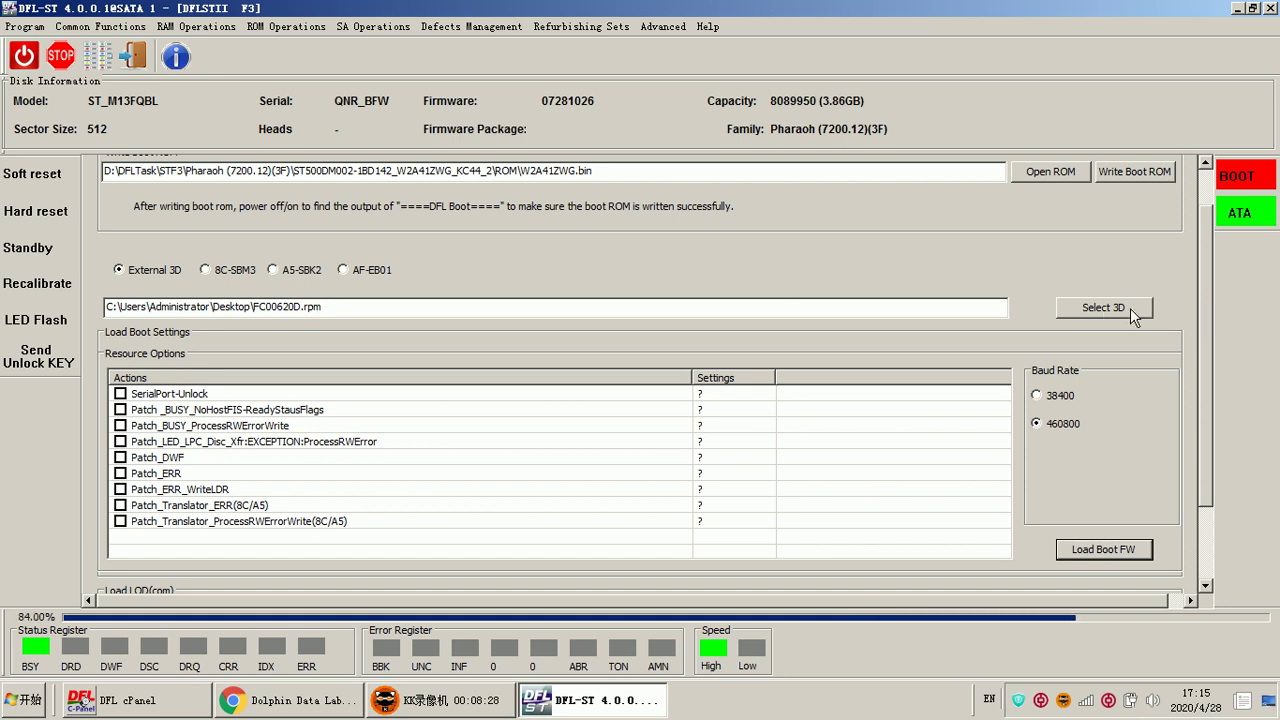
{"action": "left_click_drag", "start_coordinate": [288, 307], "coordinate": [306, 307]}
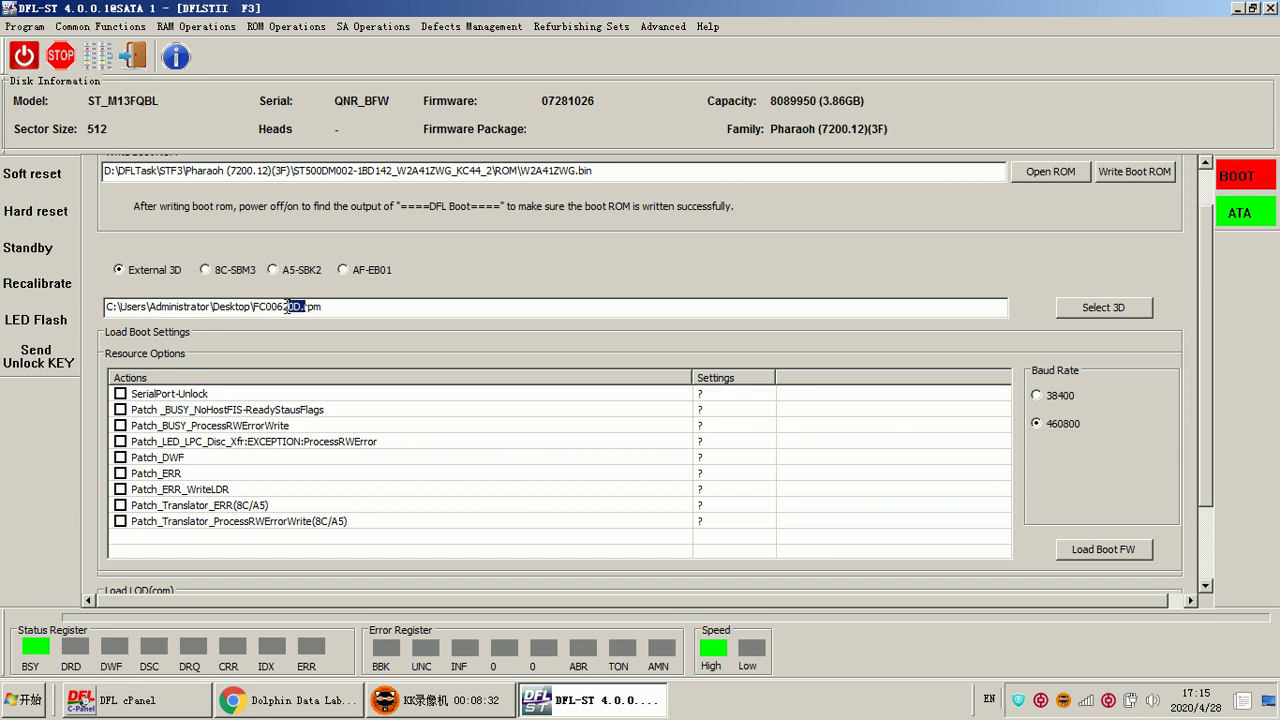
{"action": "left_click", "coordinate": [285, 307]}
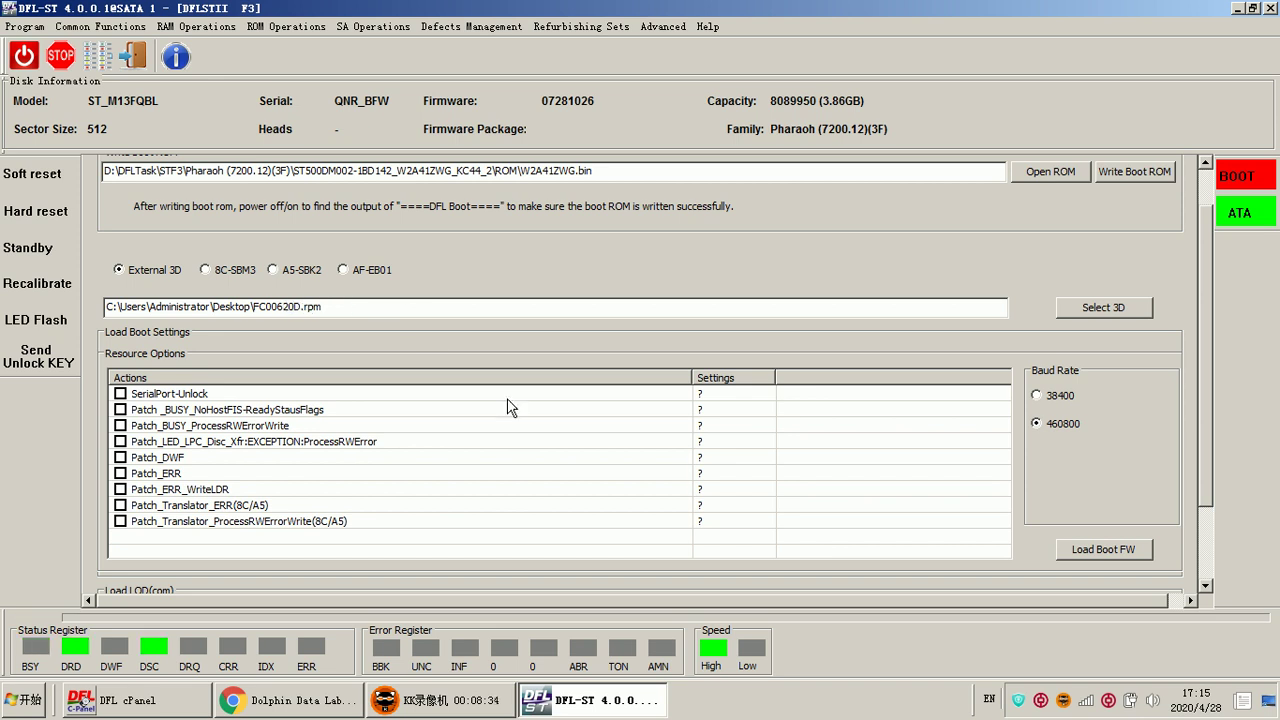
{"action": "scroll", "coordinate": [217, 555], "scroll_direction": "down", "scroll_amount": 3}
{"action": "scroll", "coordinate": [218, 547], "scroll_direction": "up", "scroll_amount": 2}
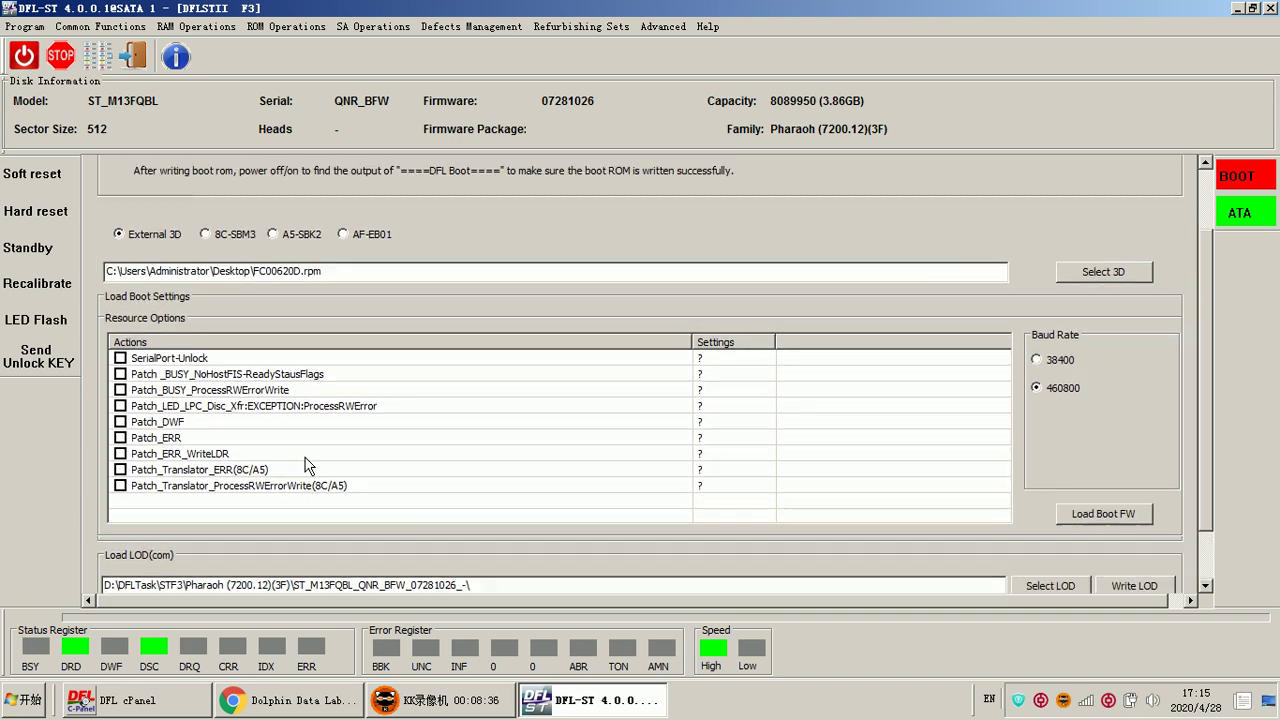
{"action": "scroll", "coordinate": [205, 300], "scroll_direction": "up", "scroll_amount": 3}
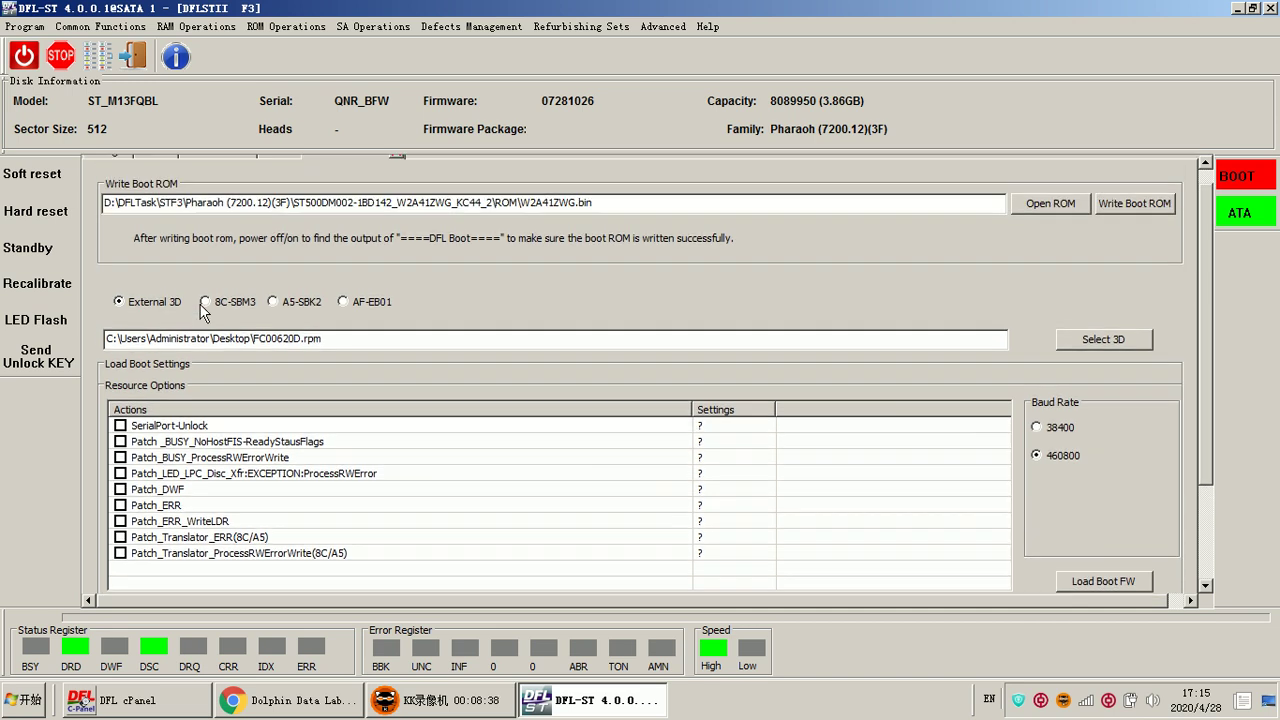
- Enter ASCII diagnostic mode in the COM terminal and list the reassigned sectors with the V4 command
{"action": "left_click", "coordinate": [150, 170]}
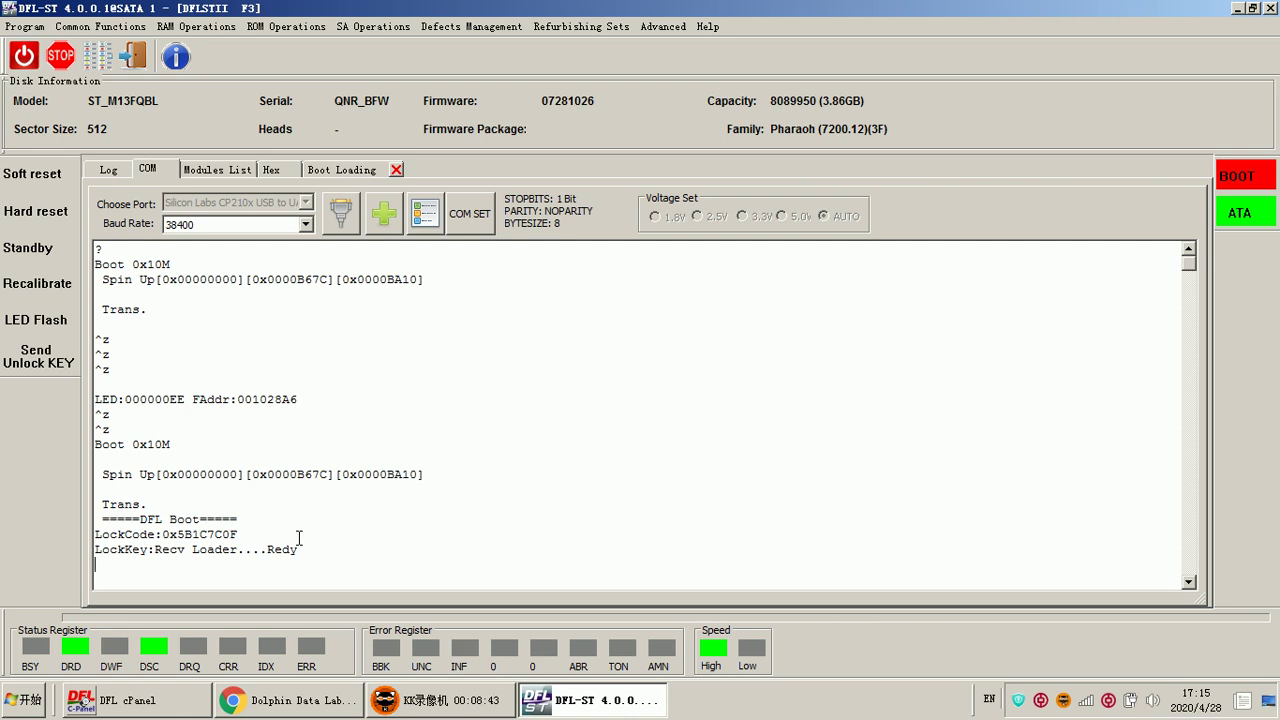
{"action": "key", "text": "ctrl+z"}
{"action": "key", "text": "ctrl+z"}
{"action": "key", "text": "ctrl+z"}
{"action": "key", "text": "ctrl+z"}
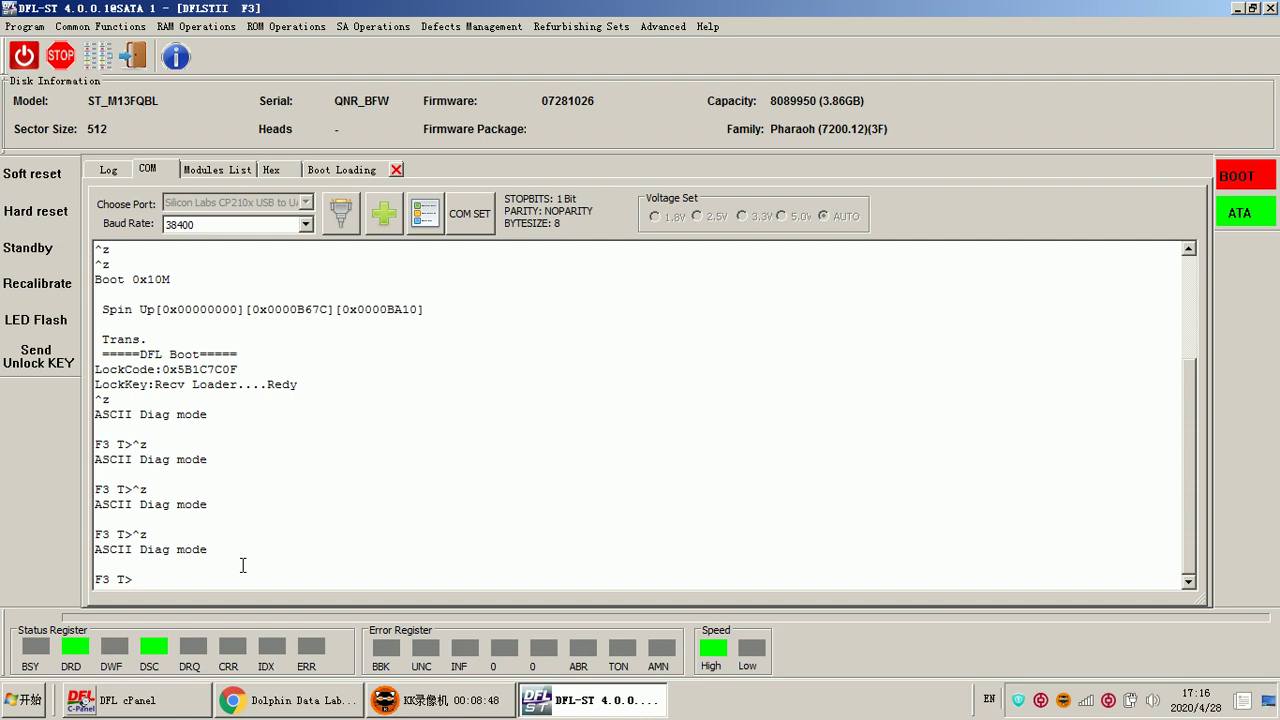
{"action": "type", "text": "V4"}
{"action": "key", "text": "Return"}
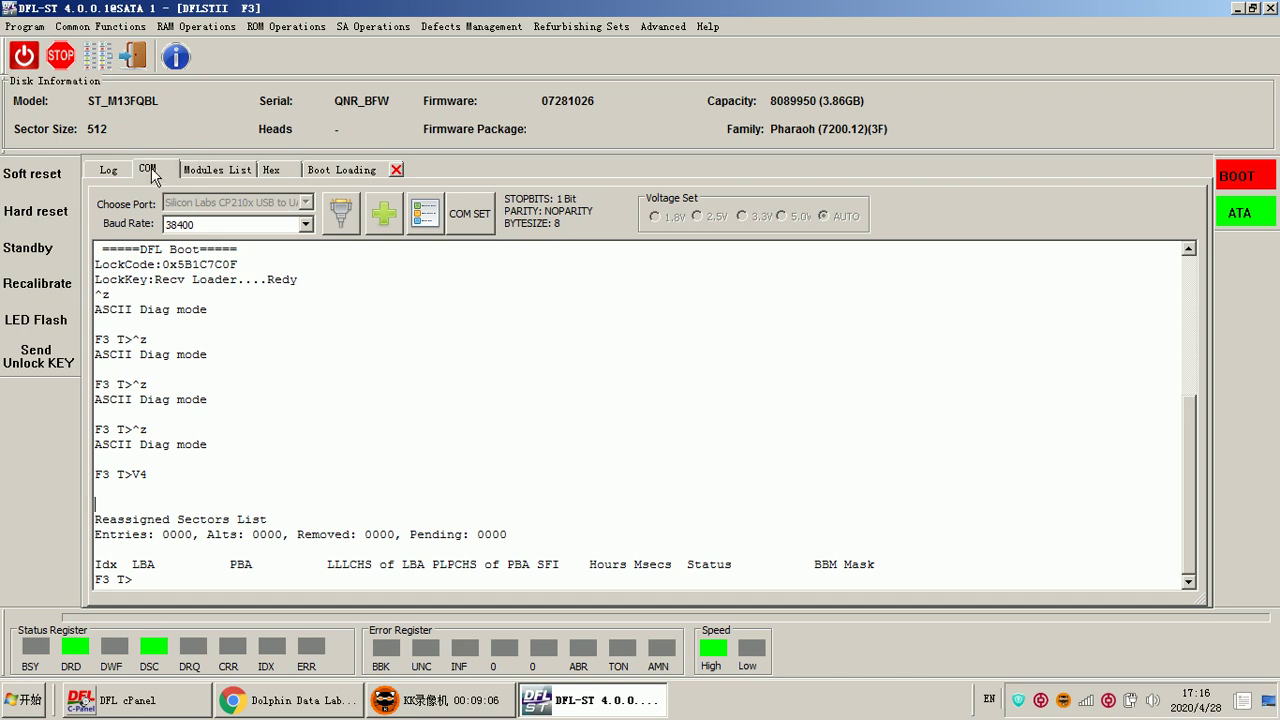
- Review the external 3D file path in the boot loading settings and return to the COM terminal
{"action": "left_click", "coordinate": [322, 170]}
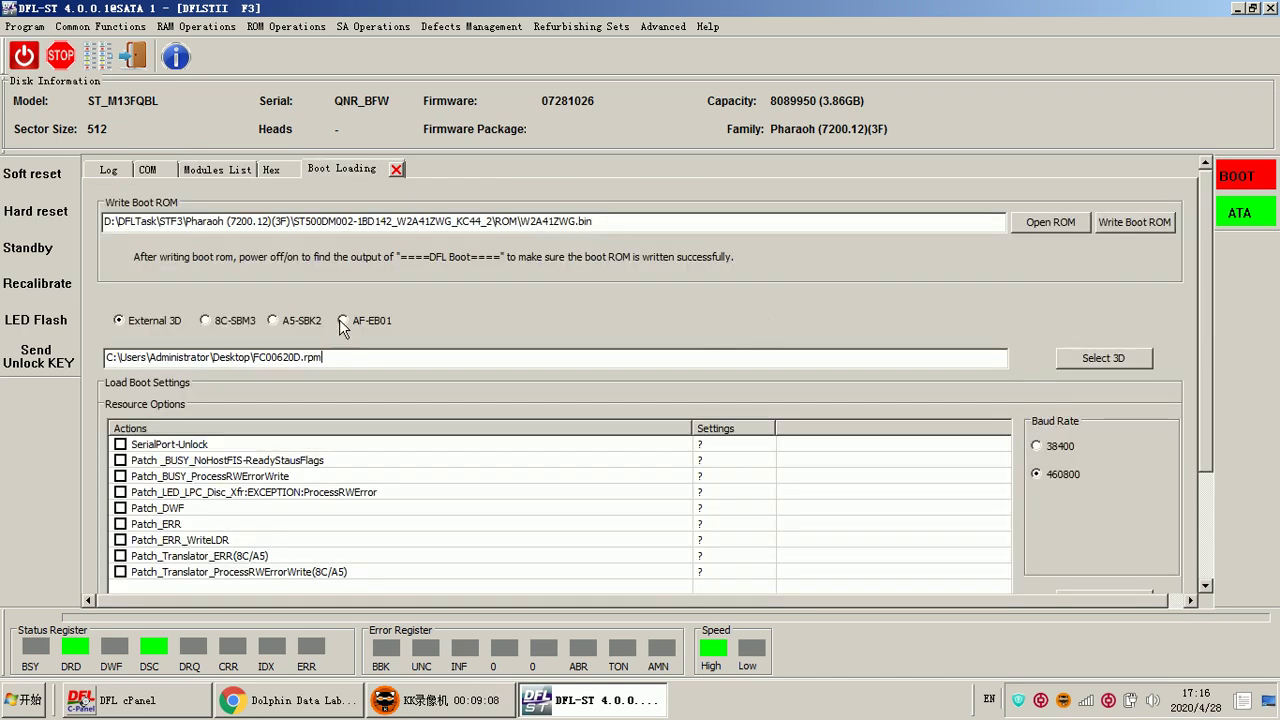
{"action": "left_click_drag", "start_coordinate": [324, 357], "coordinate": [380, 356]}
{"action": "left_click_drag", "start_coordinate": [344, 357], "coordinate": [89, 342]}
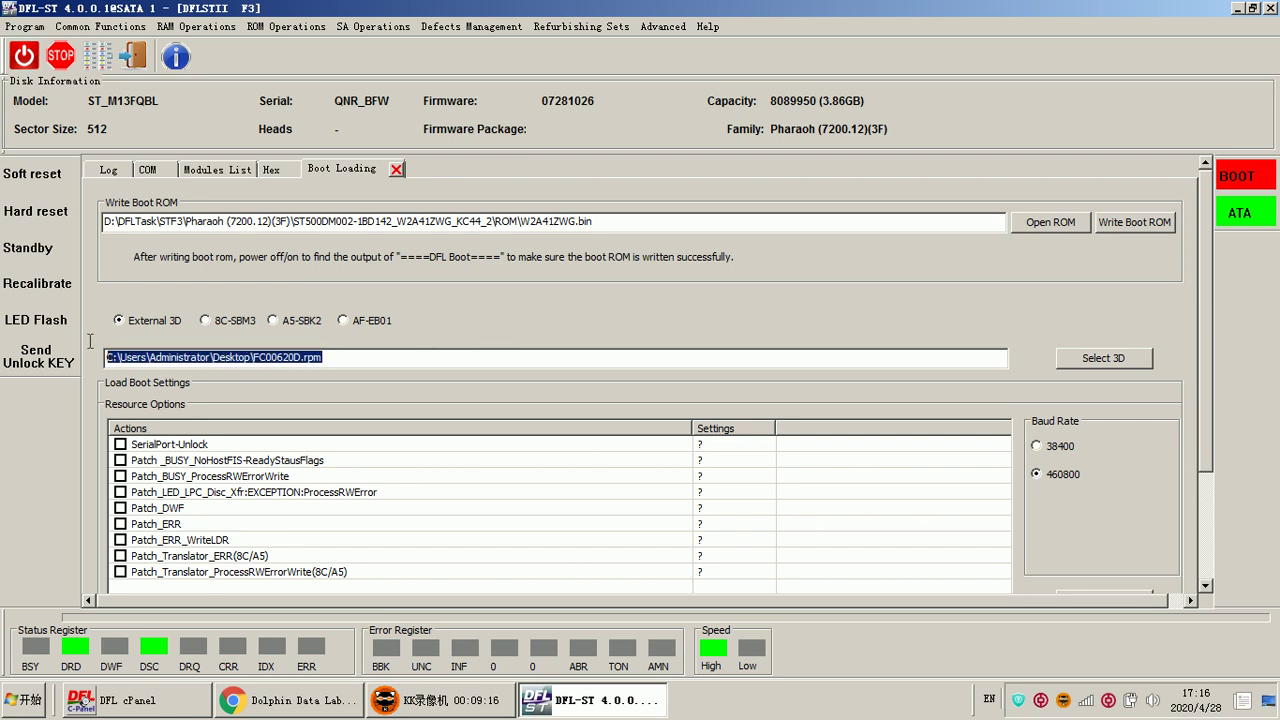
{"action": "left_click", "coordinate": [355, 357]}
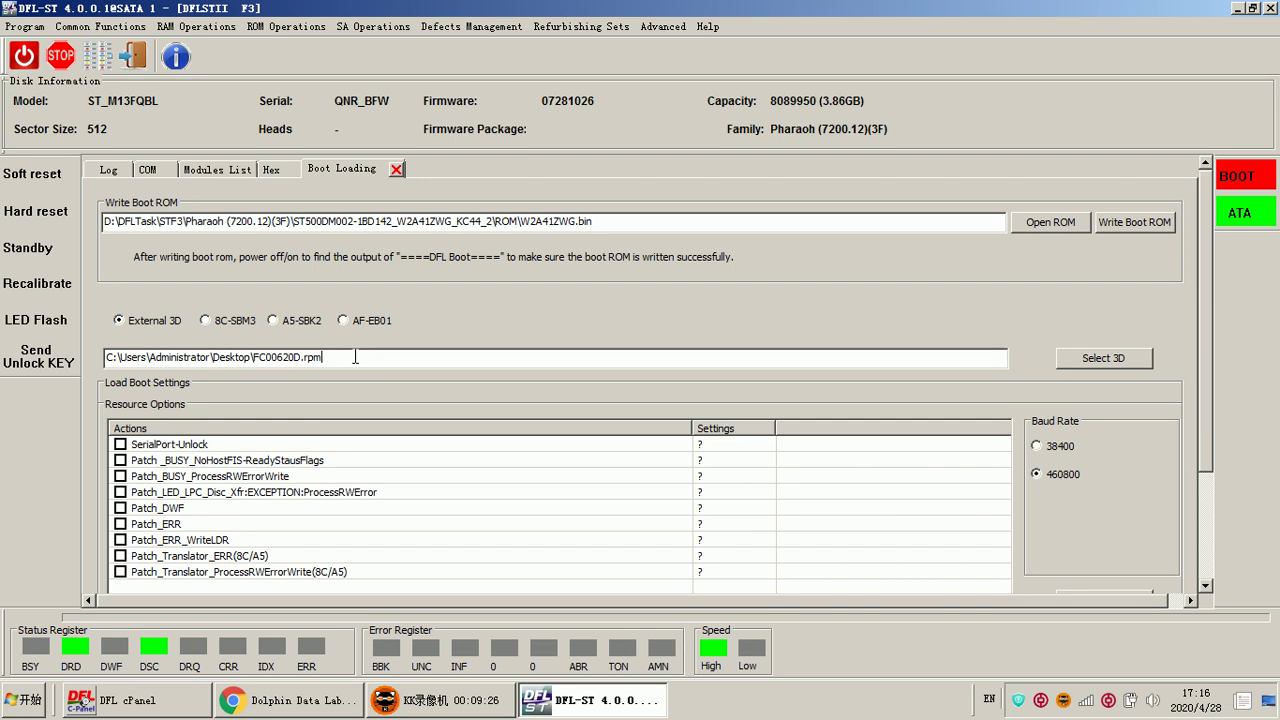
{"action": "left_click", "coordinate": [146, 172]}
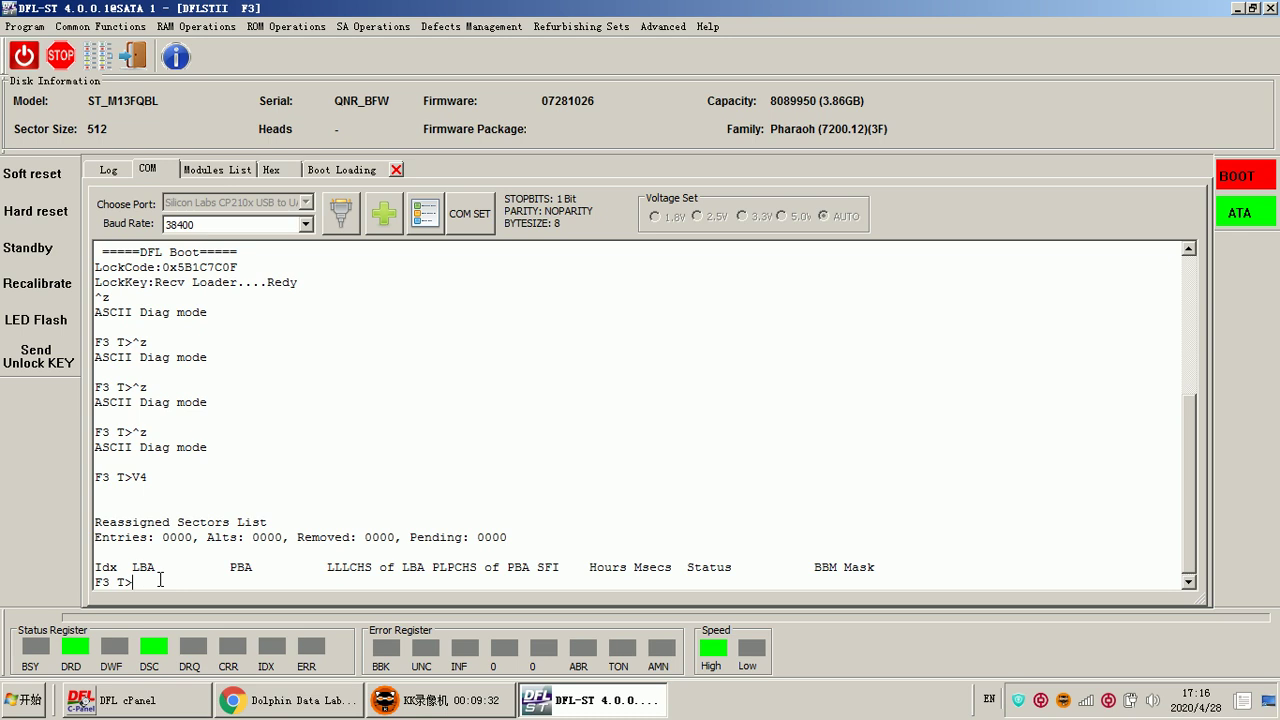
- Open the SYS file editor for file ID 20D and load FC00620D.rpm from the desktop into it
{"action": "left_click", "coordinate": [385, 27]}
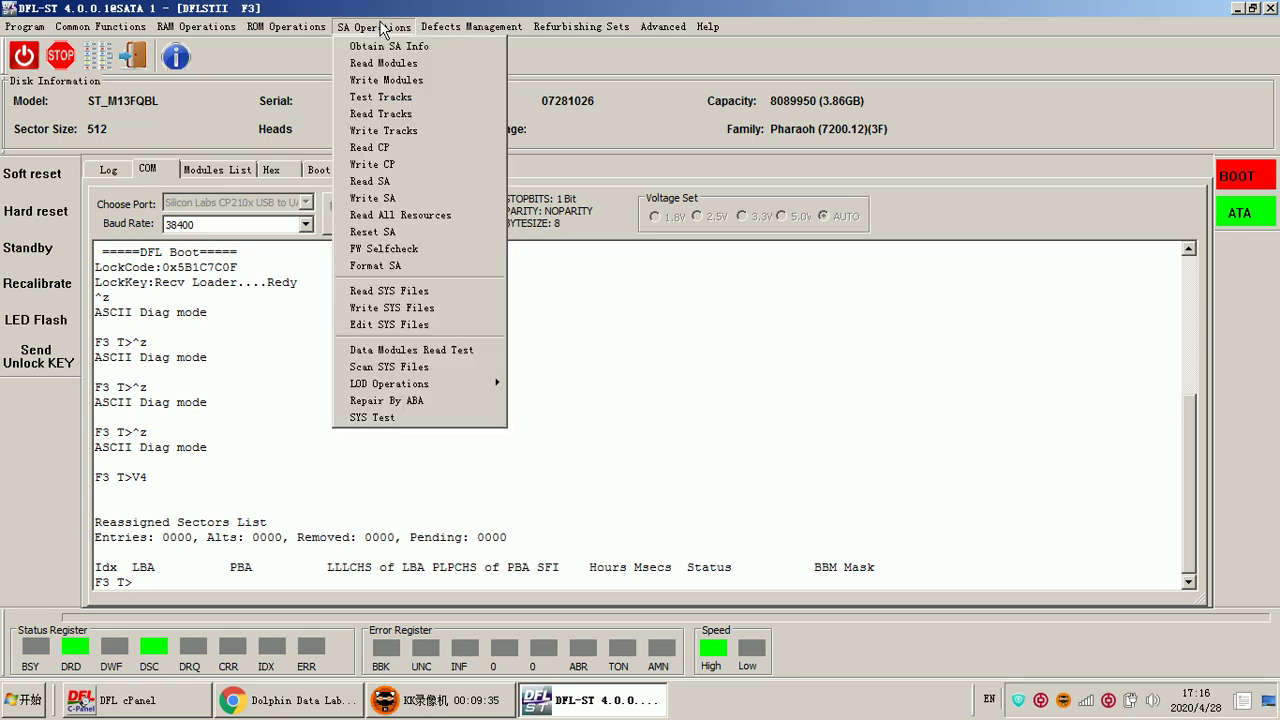
{"action": "left_click", "coordinate": [399, 326]}
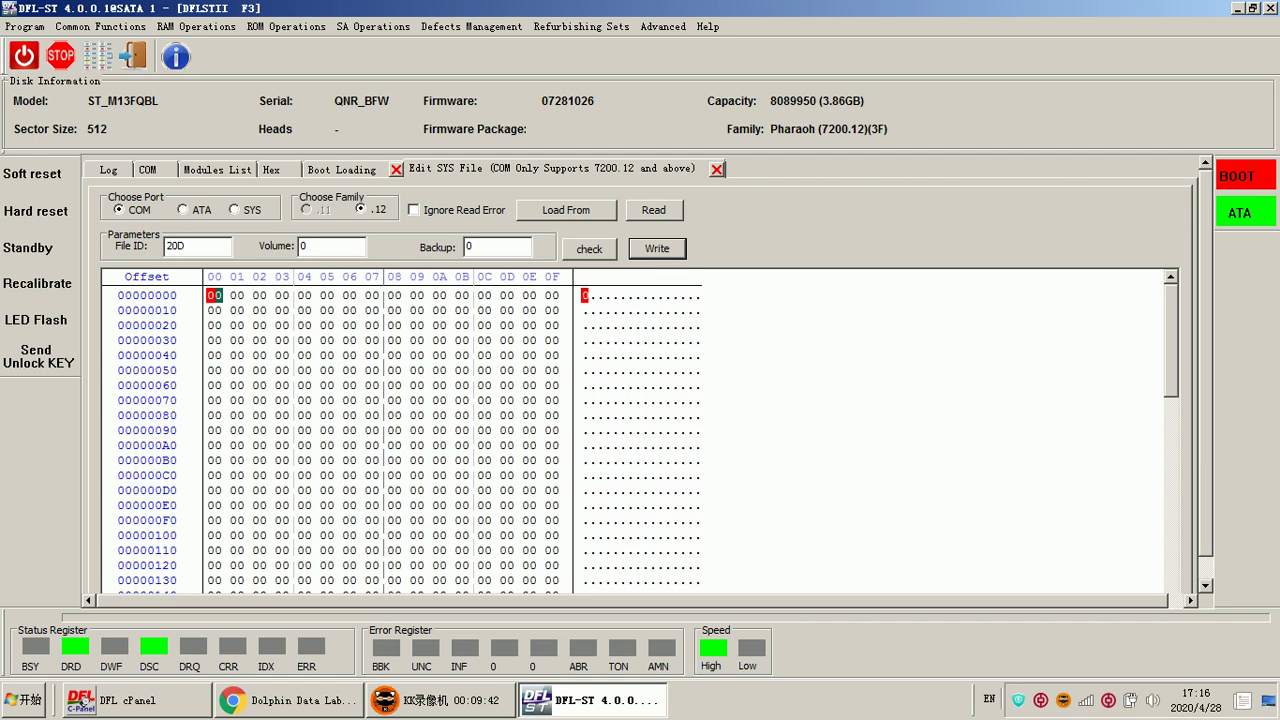
{"action": "left_click", "coordinate": [578, 220]}
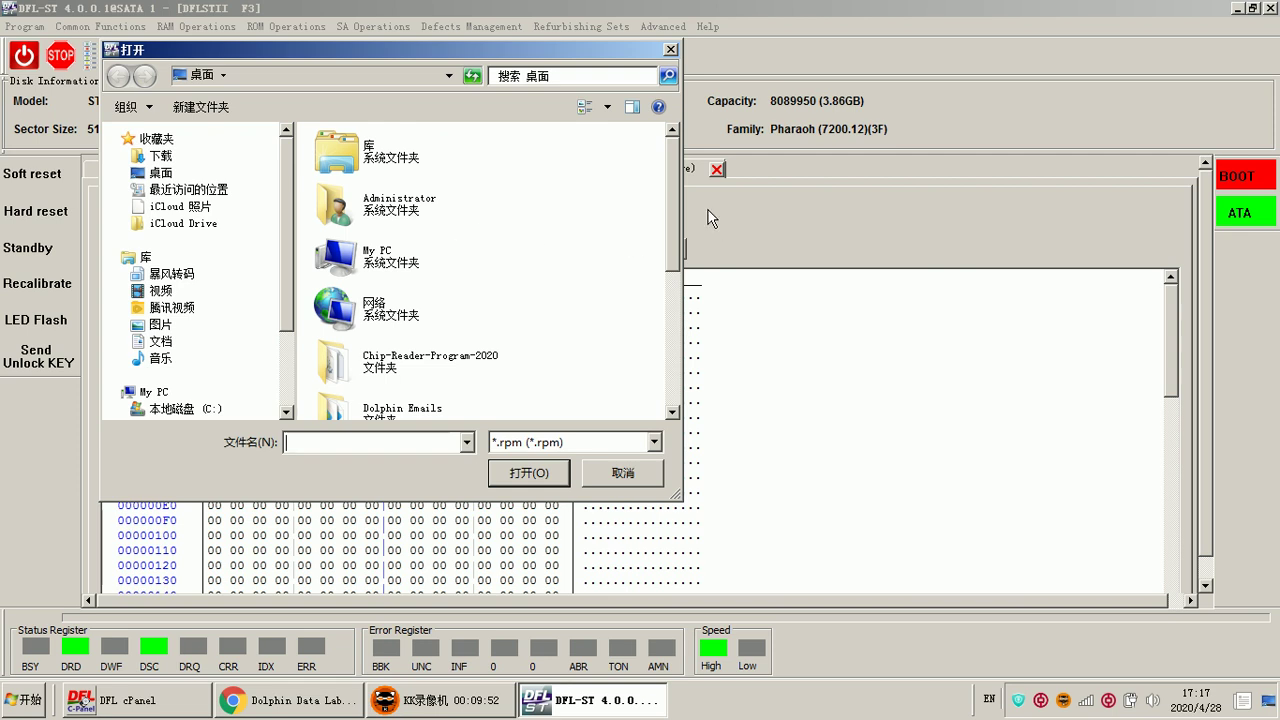
{"action": "scroll", "coordinate": [480, 210], "scroll_direction": "down", "scroll_amount": 3}
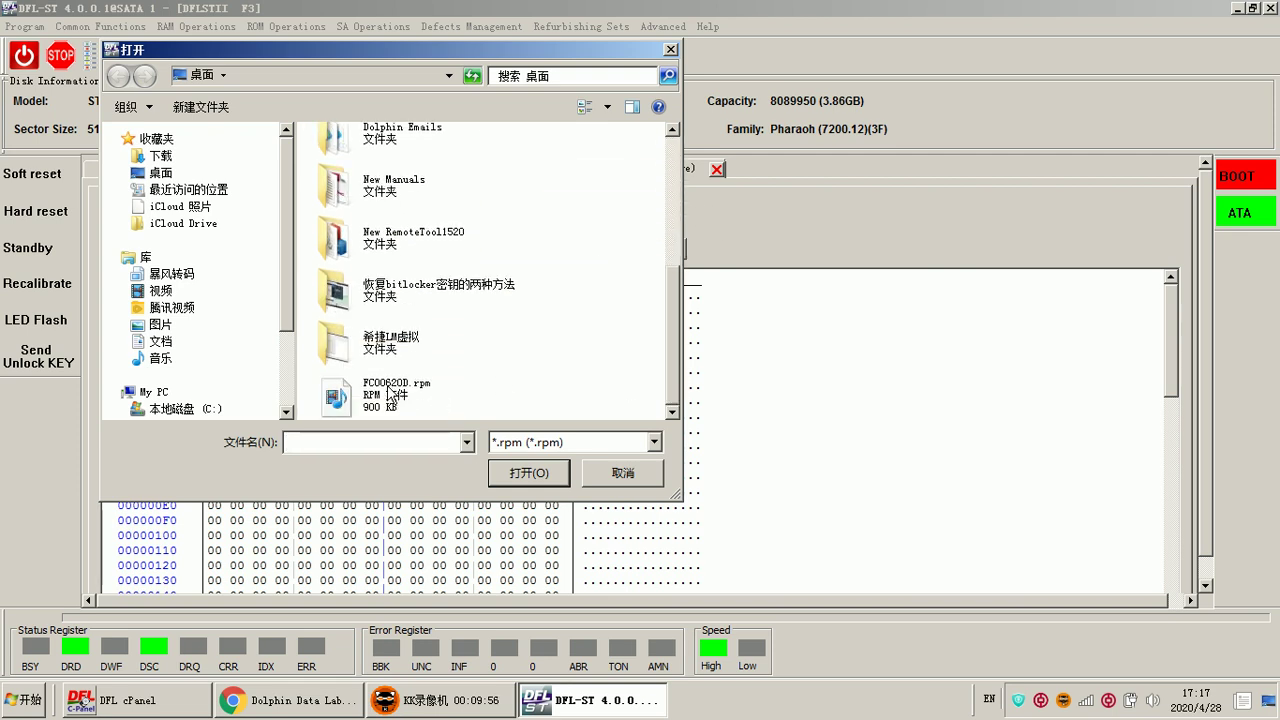
{"action": "double_click", "coordinate": [397, 392]}
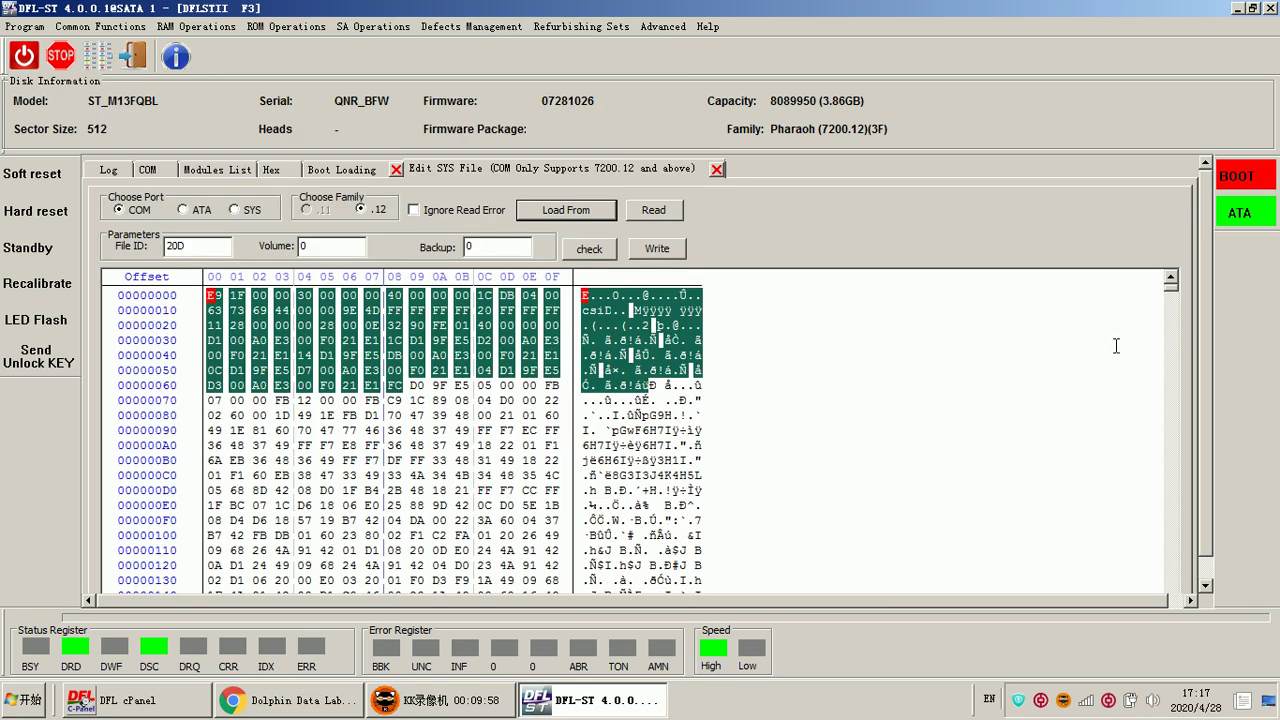
- Examine the hex contents of the loaded 20D file around its final rows
{"action": "left_click_drag", "start_coordinate": [1172, 287], "coordinate": [1183, 610]}
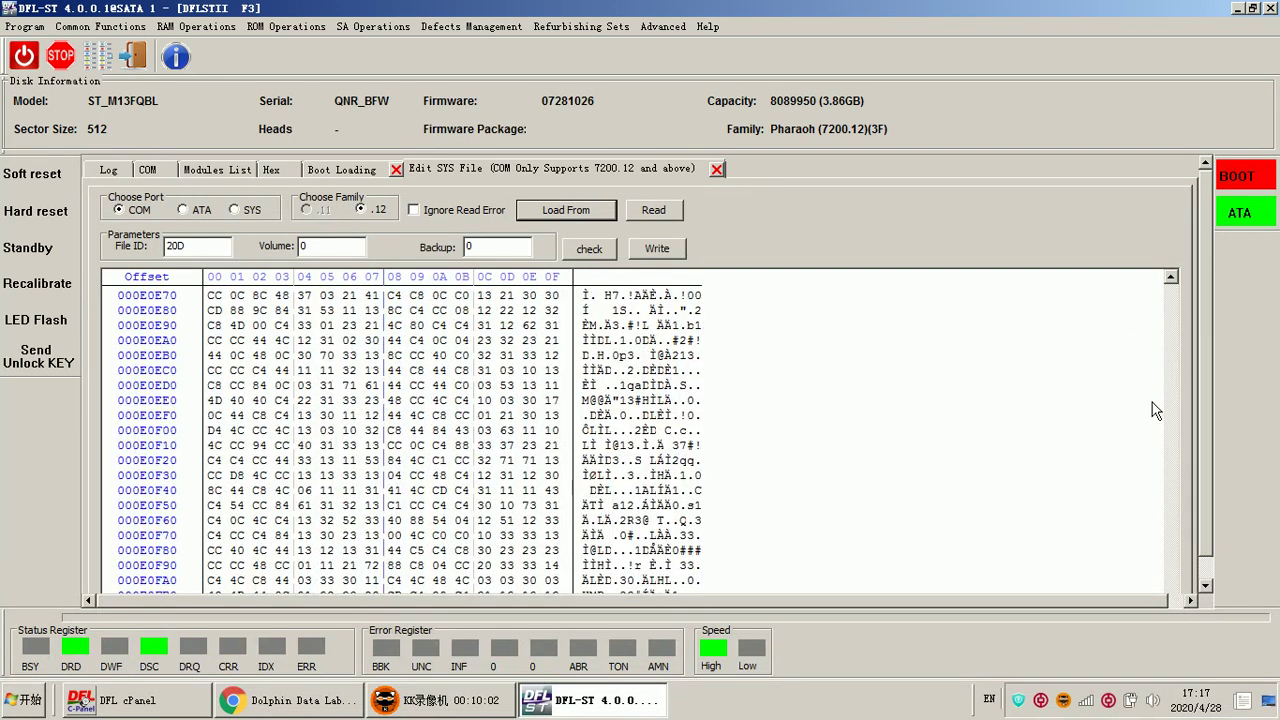
{"action": "scroll", "coordinate": [899, 410], "scroll_direction": "up", "scroll_amount": 1}
{"action": "scroll", "coordinate": [374, 466], "scroll_direction": "down", "scroll_amount": 1}
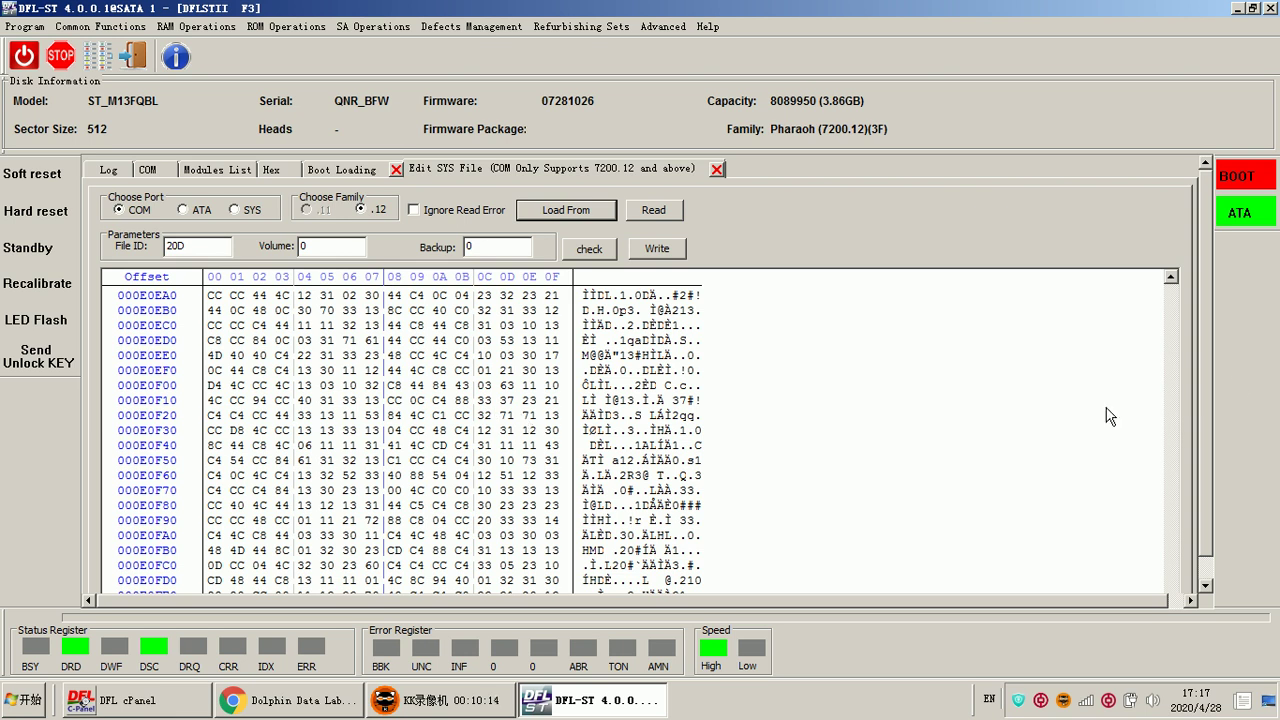
{"action": "scroll", "coordinate": [1208, 425], "scroll_direction": "down", "scroll_amount": 1}
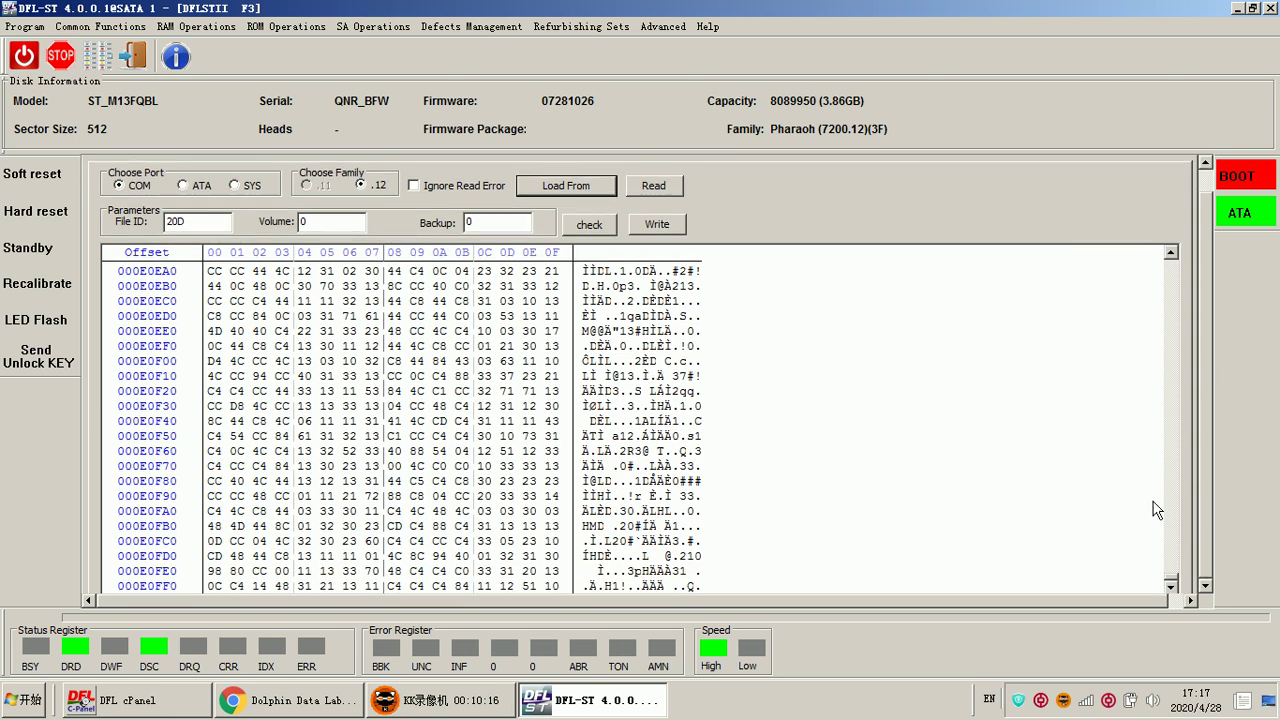
{"action": "scroll", "coordinate": [290, 340], "scroll_direction": "up", "scroll_amount": 3}
{"action": "scroll", "coordinate": [270, 378], "scroll_direction": "up", "scroll_amount": 3}
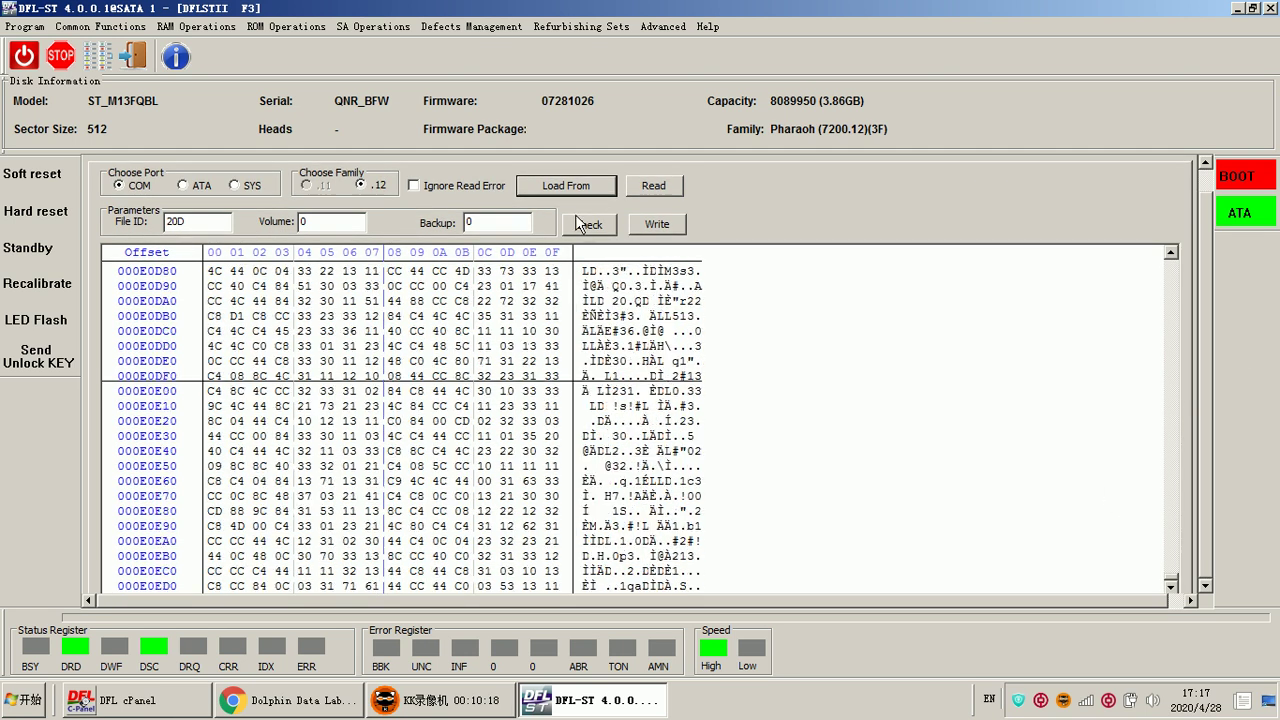
{"action": "scroll", "coordinate": [318, 290], "scroll_direction": "up", "scroll_amount": 10}
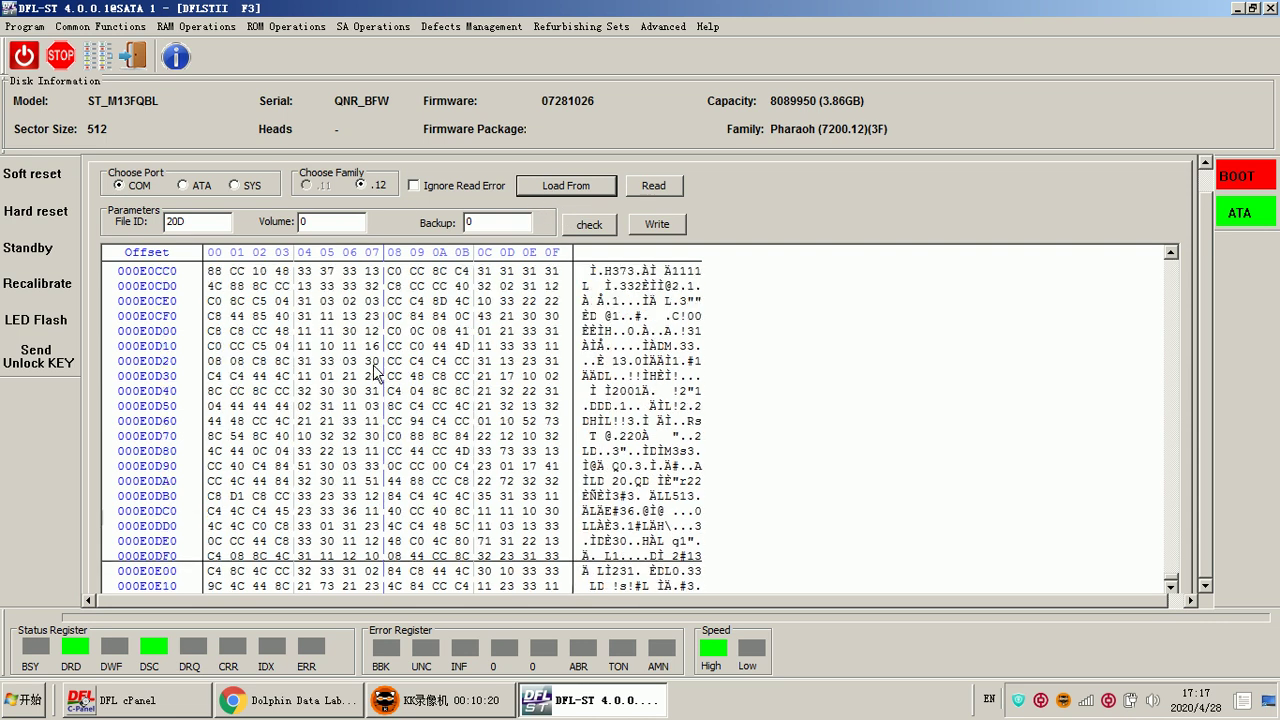
{"action": "scroll", "coordinate": [370, 385], "scroll_direction": "up", "scroll_amount": 3}
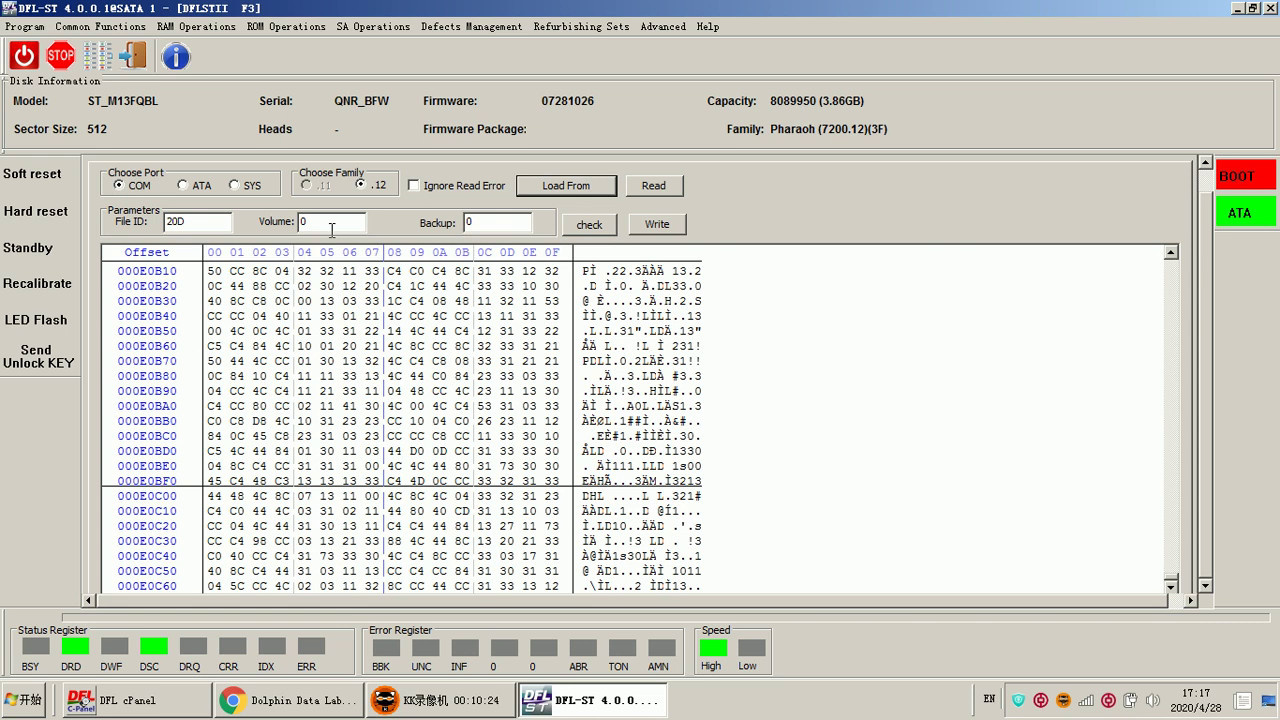
- Write the loaded SYS file 20D to the drive over COM without checking the SYS files, and return to the SYS file editor
{"action": "left_click", "coordinate": [656, 225]}
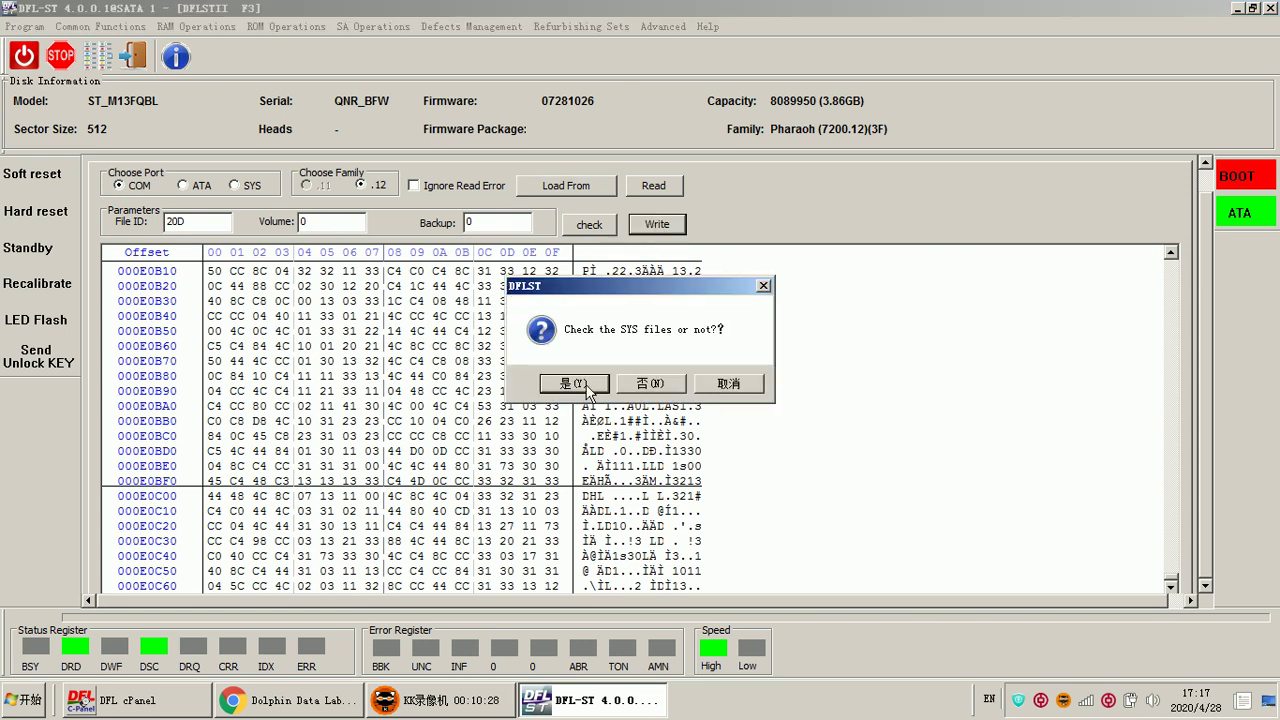
{"action": "left_click", "coordinate": [654, 384]}
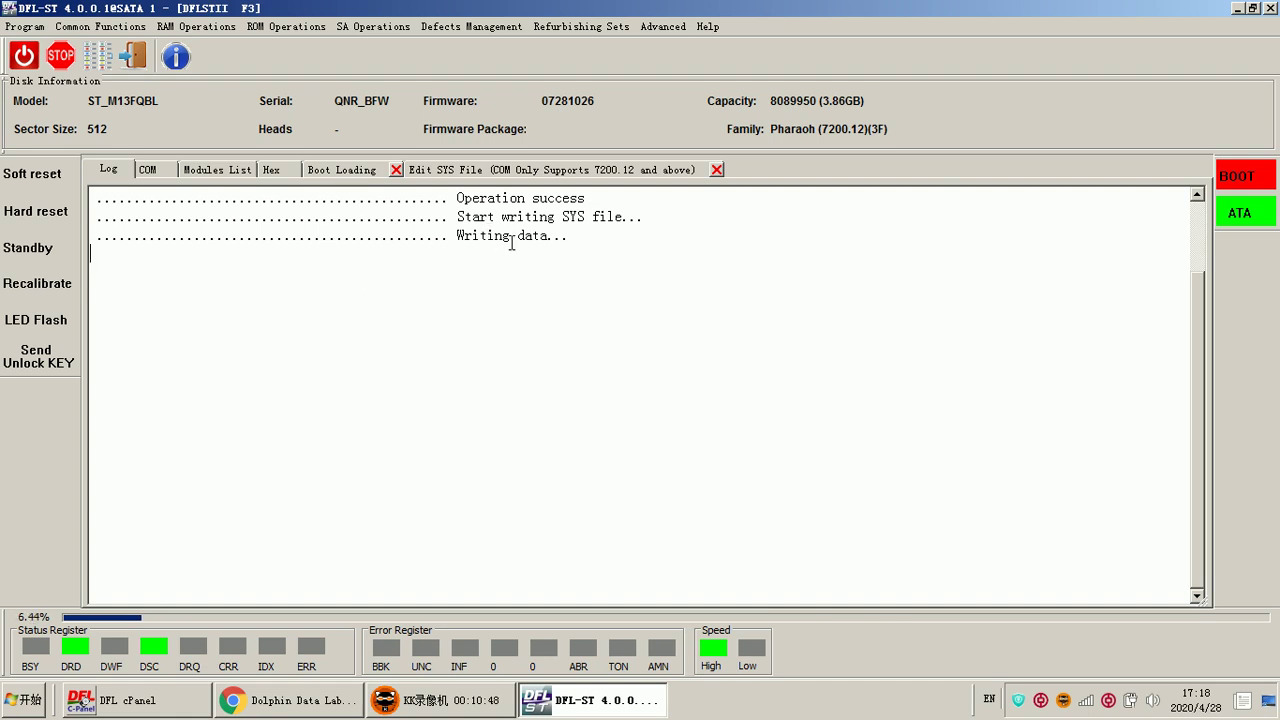
{"action": "left_click", "coordinate": [516, 172]}
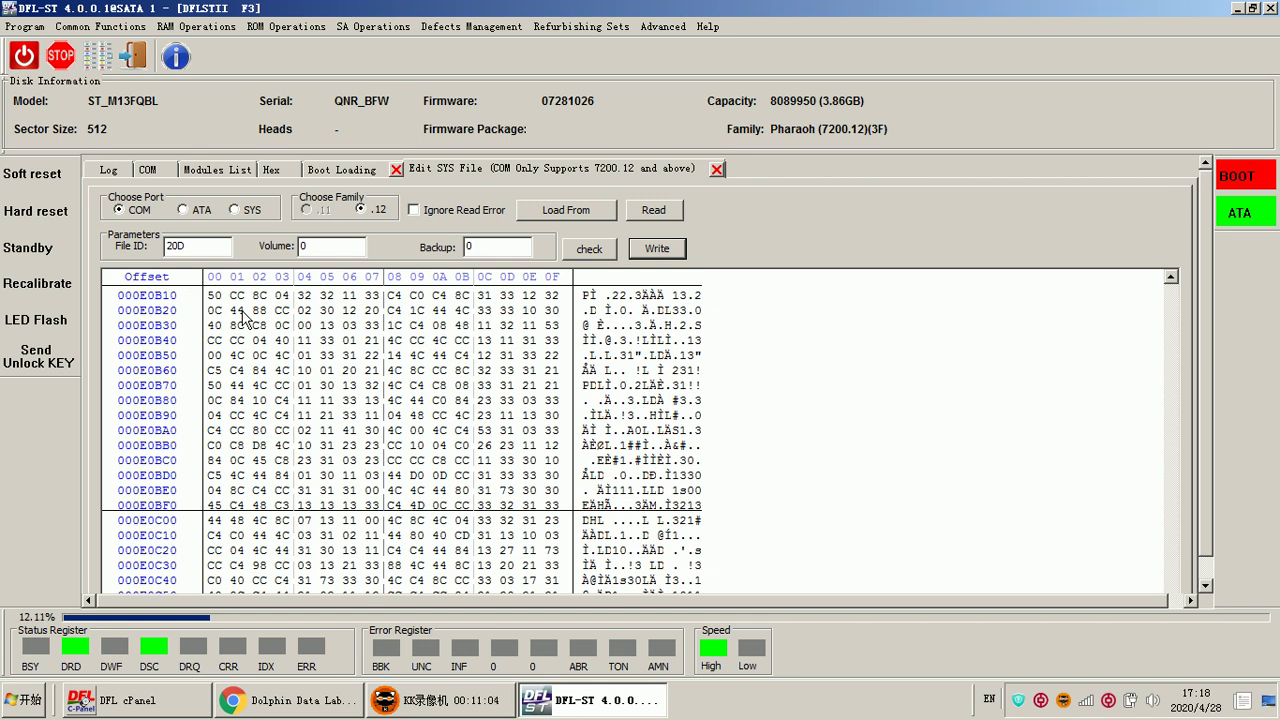
- Review the COM terminal output, the external 3D file path and the SYS file parameters while the 20D write runs
{"action": "left_click", "coordinate": [163, 170]}
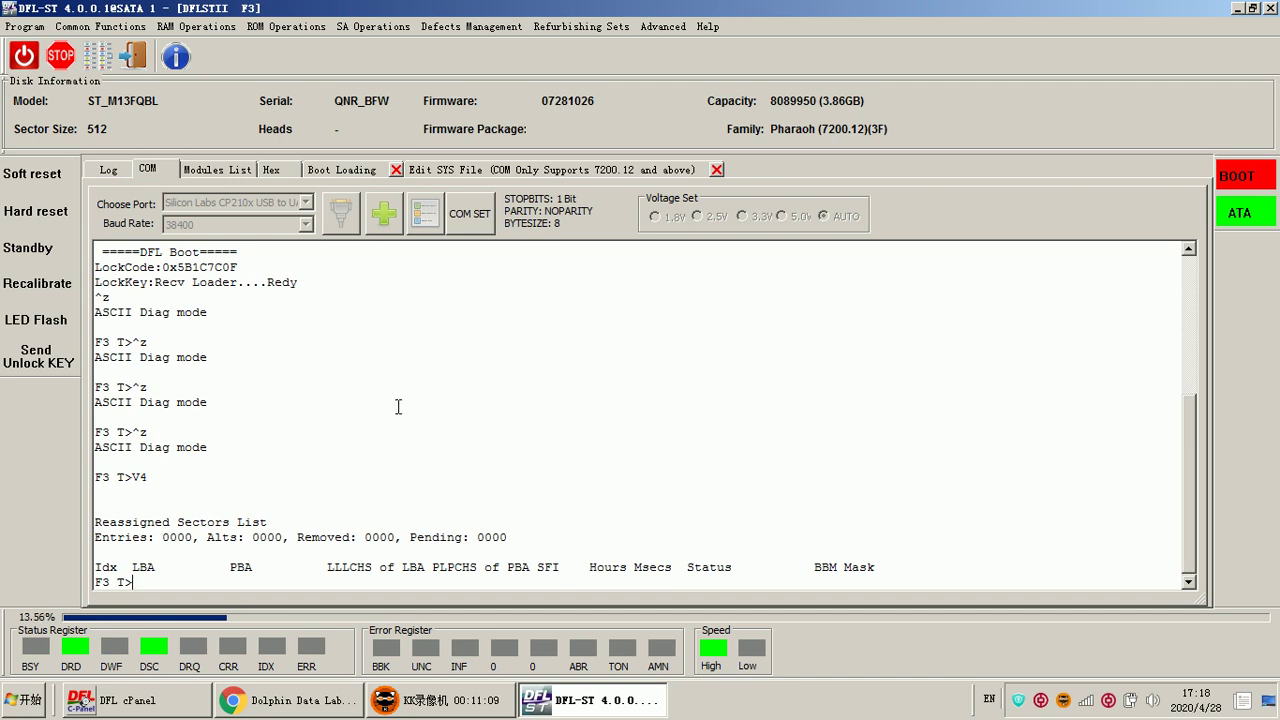
{"action": "left_click", "coordinate": [533, 170]}
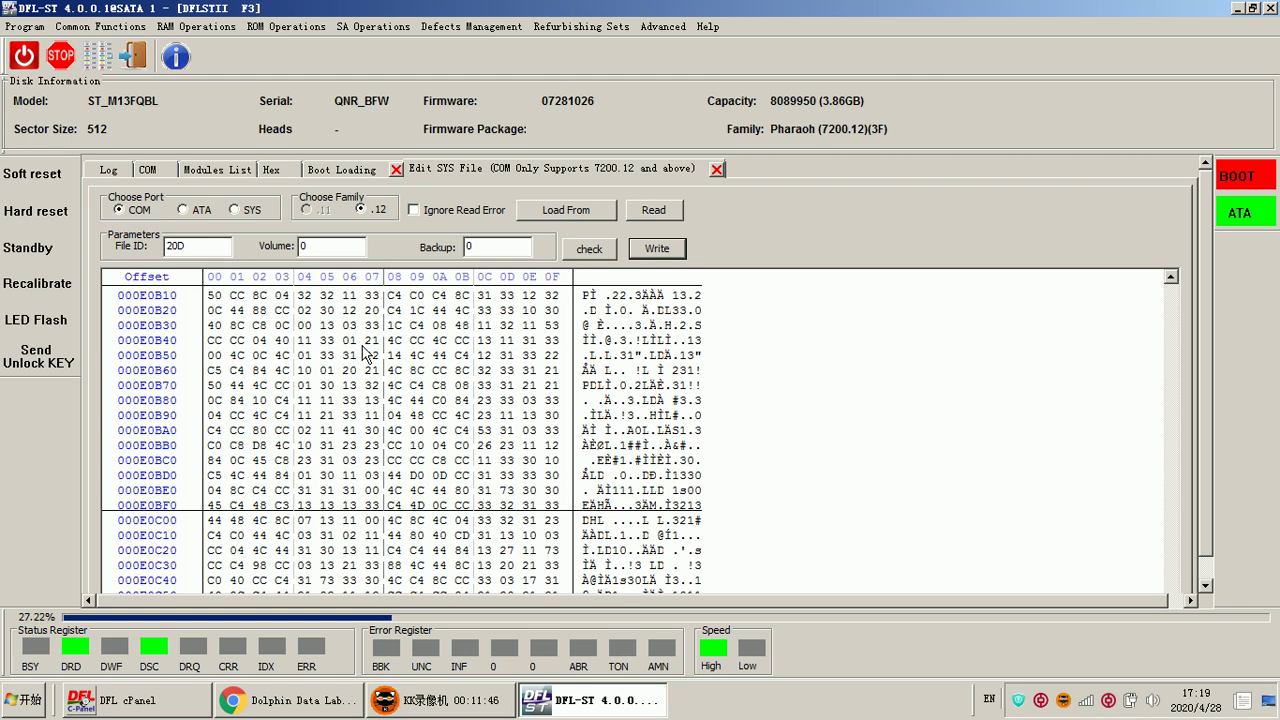
{"action": "left_click", "coordinate": [318, 171]}
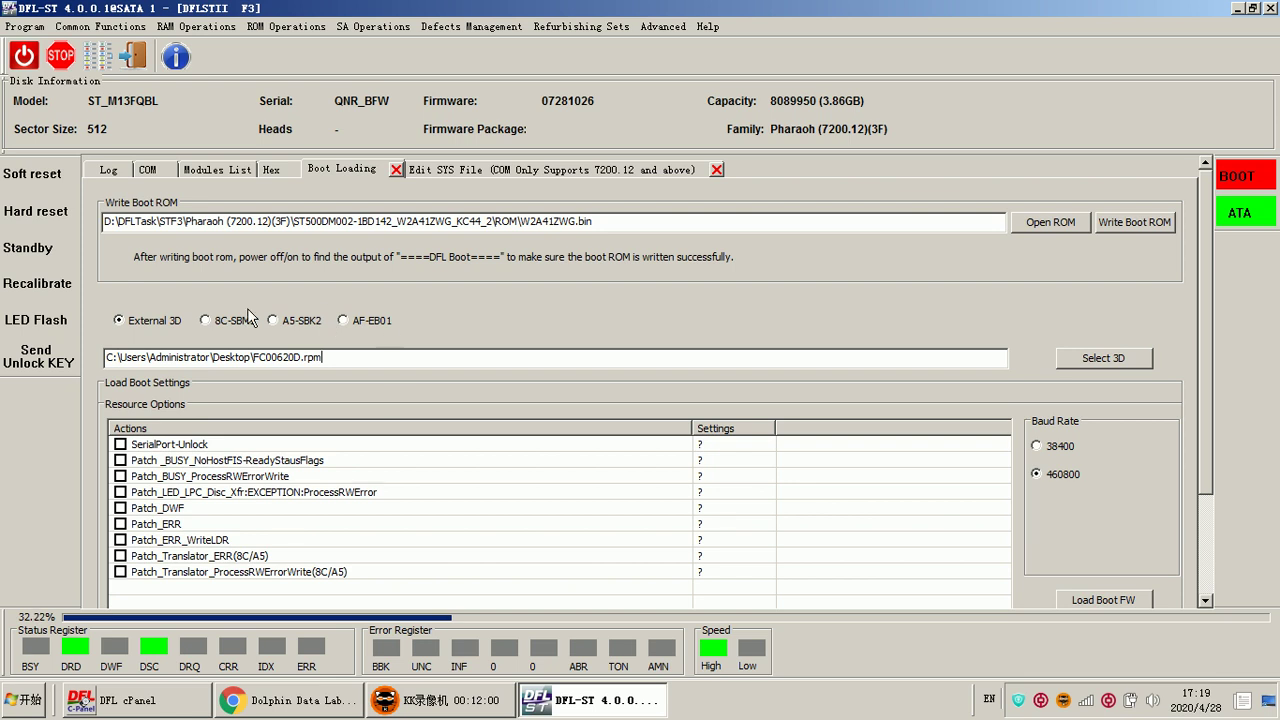
{"action": "left_click", "coordinate": [160, 171]}
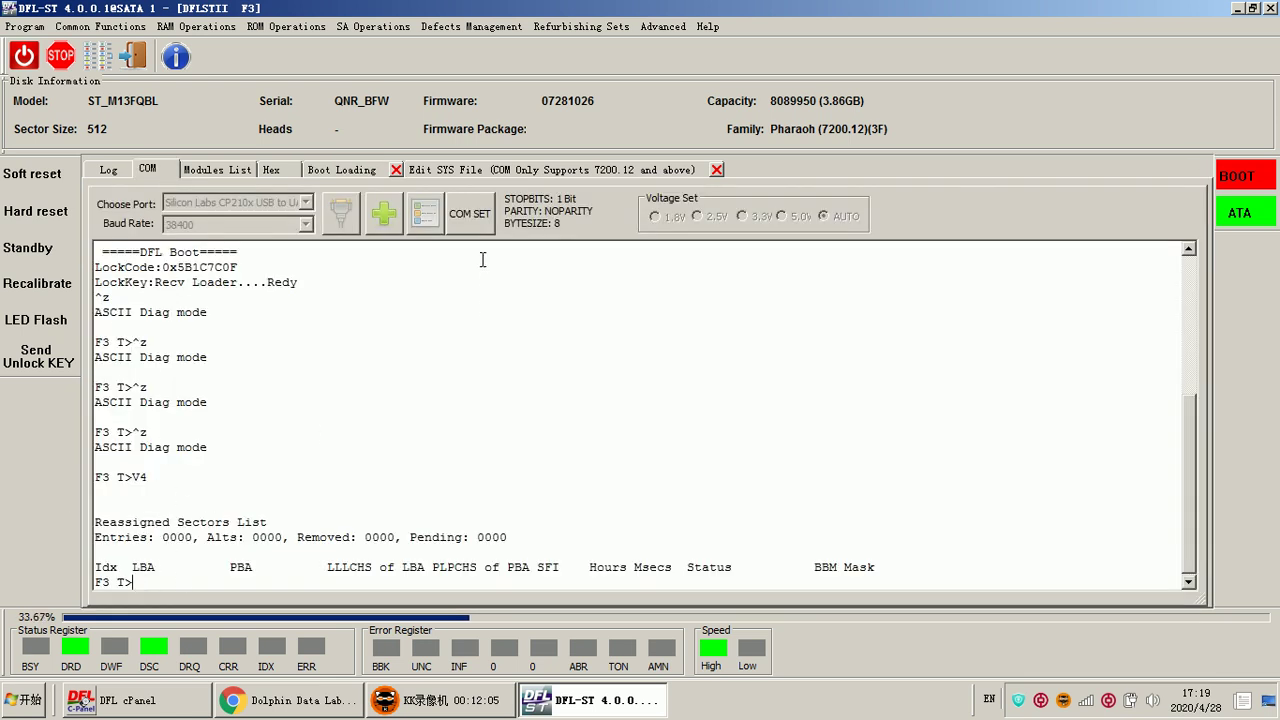
{"action": "left_click", "coordinate": [500, 170]}
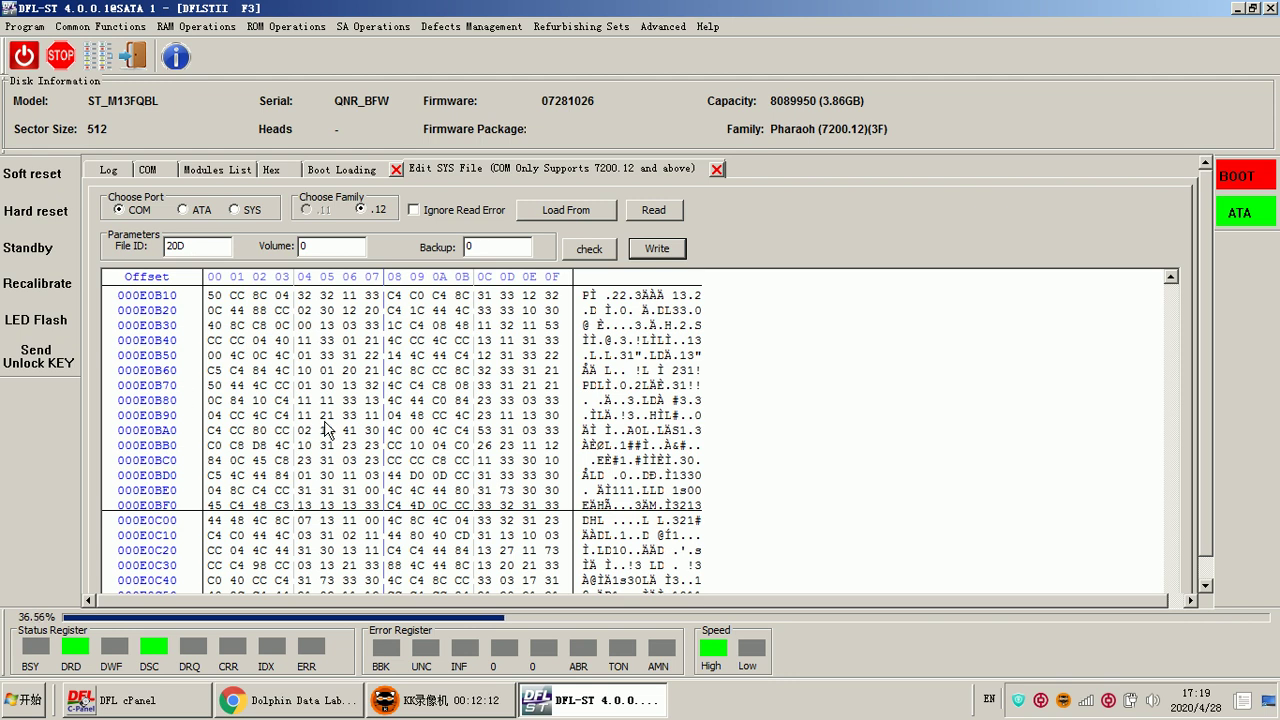
{"action": "left_click", "coordinate": [157, 168]}
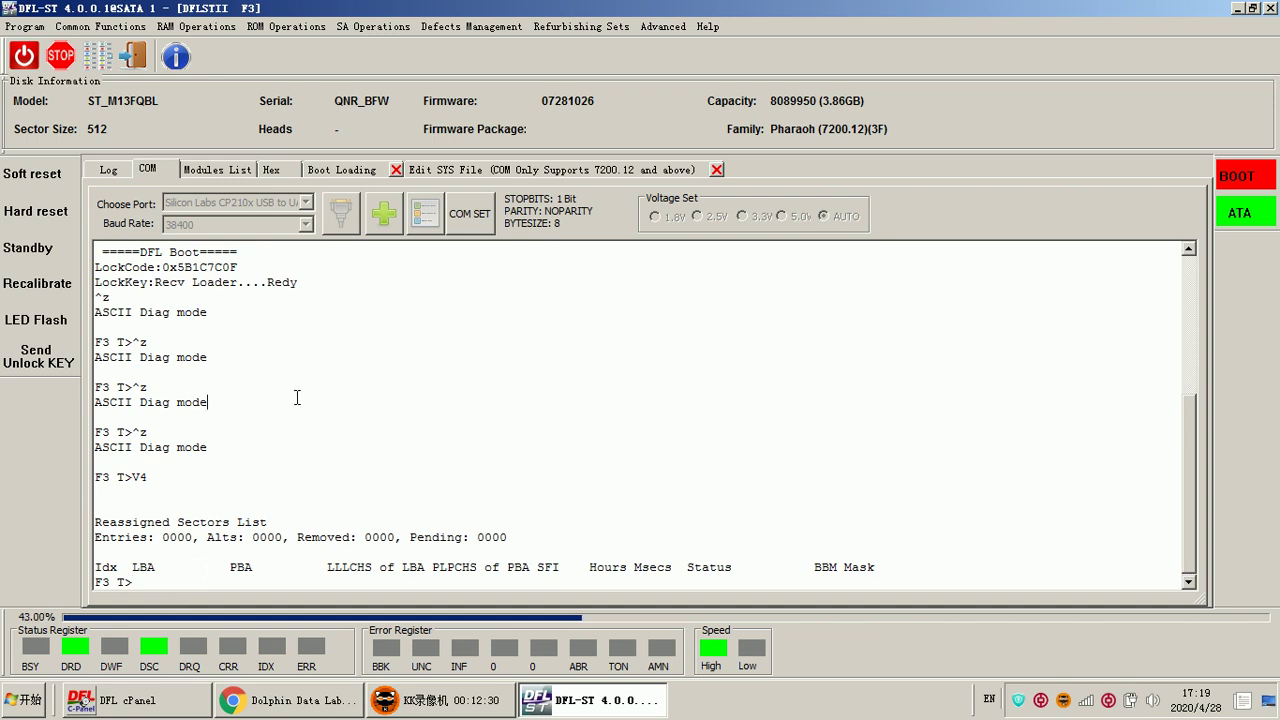
{"action": "left_click", "coordinate": [496, 170]}
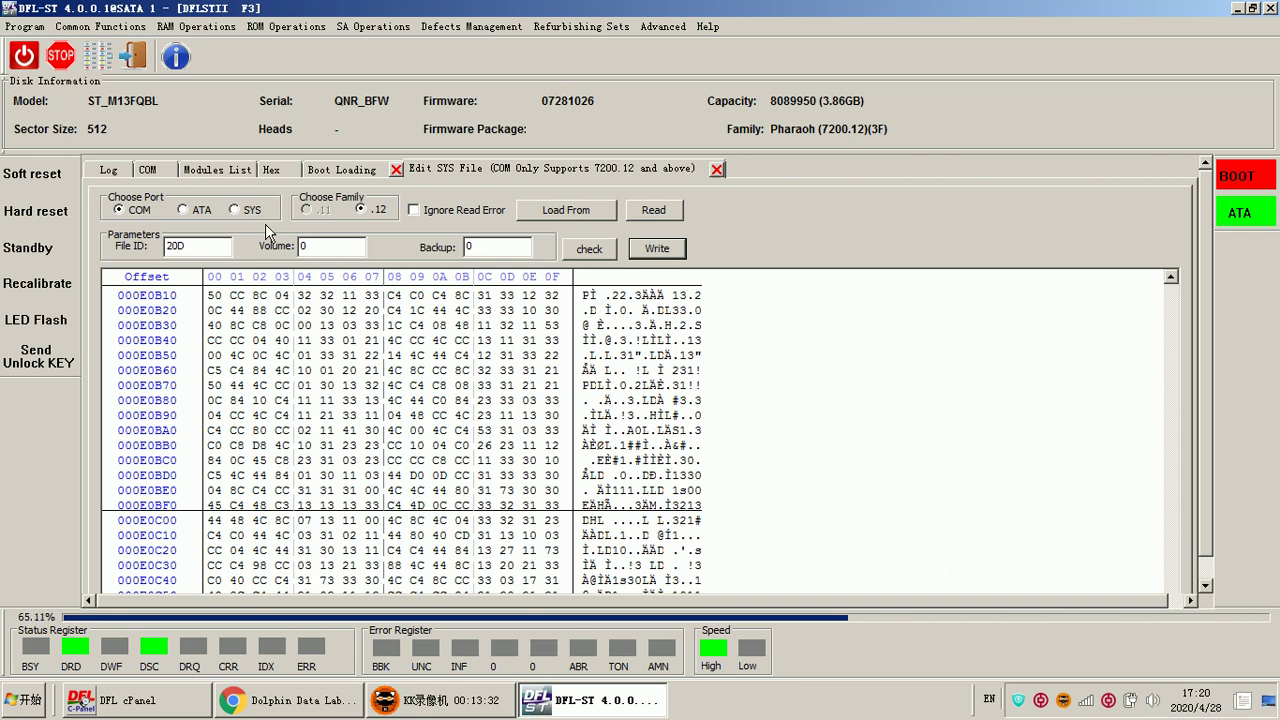
{"action": "left_click", "coordinate": [158, 173]}
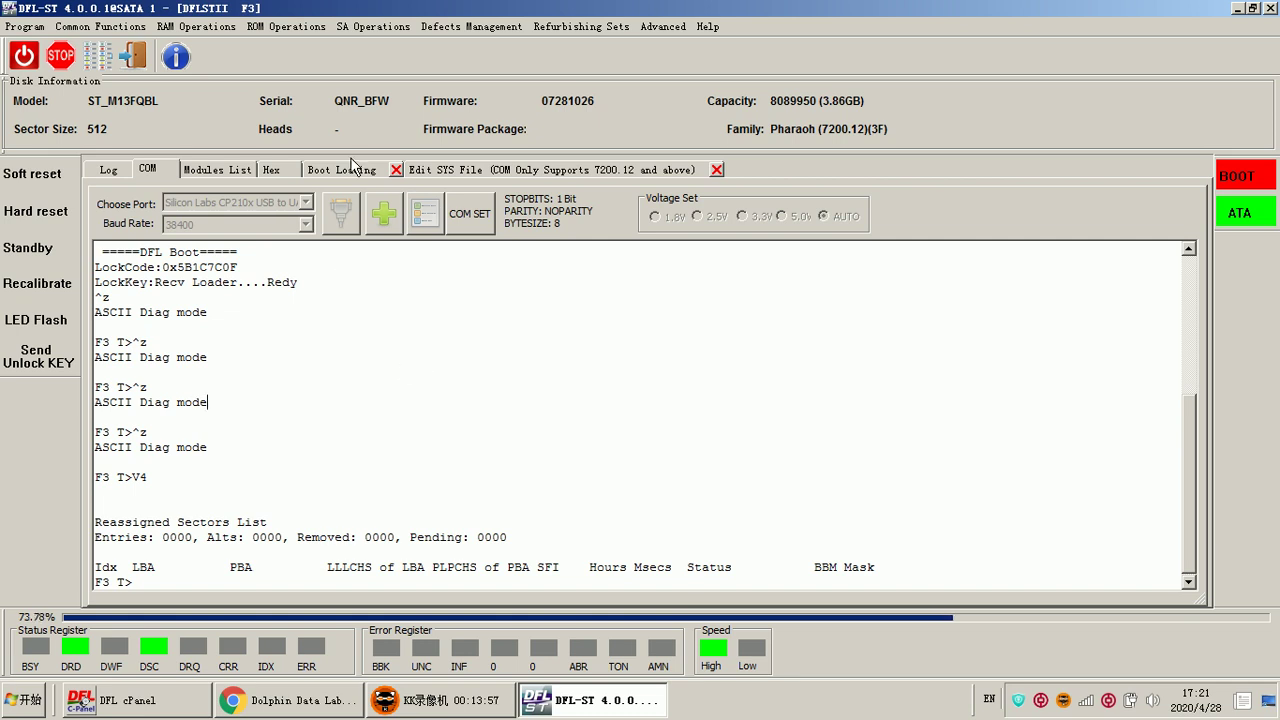
- Examine the boot ROM, external 3D, resource patch and Load LOD settings while monitoring the progress of the 20D write
{"action": "left_click", "coordinate": [350, 169]}
{"action": "scroll", "coordinate": [301, 589], "scroll_direction": "down", "scroll_amount": 1}
{"action": "scroll", "coordinate": [304, 590], "scroll_direction": "down", "scroll_amount": 2}
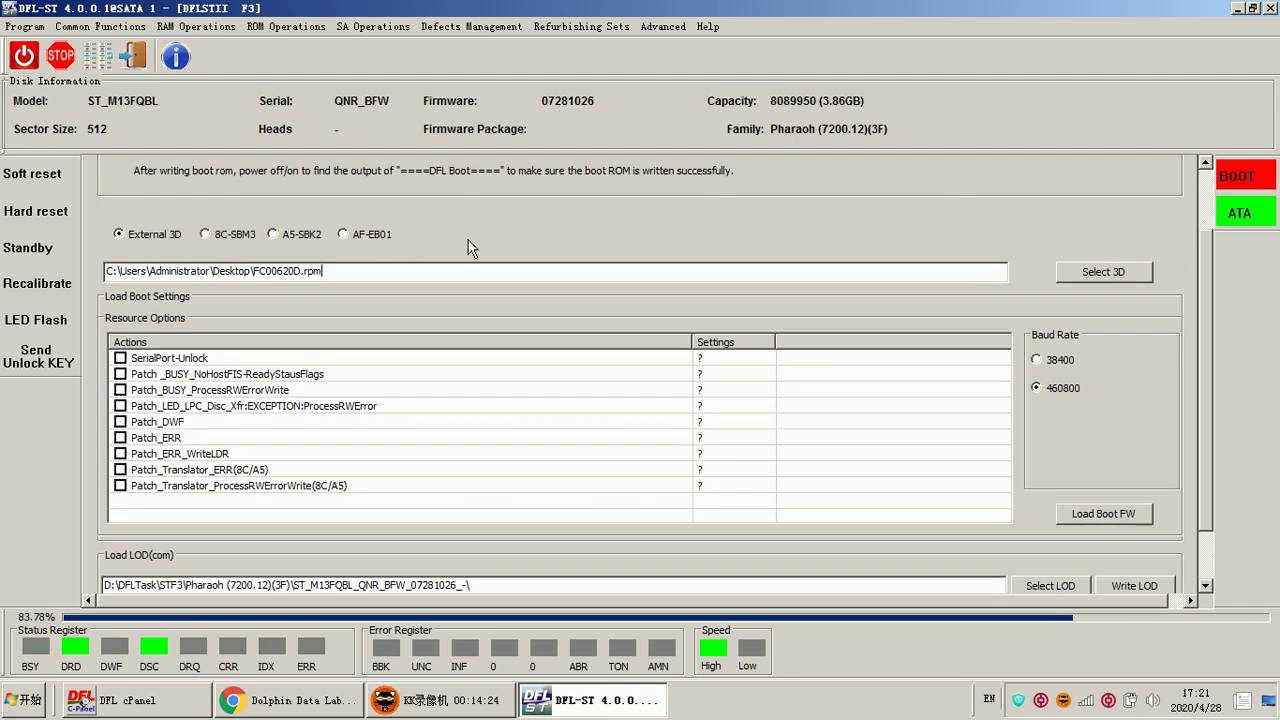
{"action": "scroll", "coordinate": [466, 245], "scroll_direction": "up", "scroll_amount": 3}
{"action": "scroll", "coordinate": [443, 287], "scroll_direction": "up", "scroll_amount": 2}
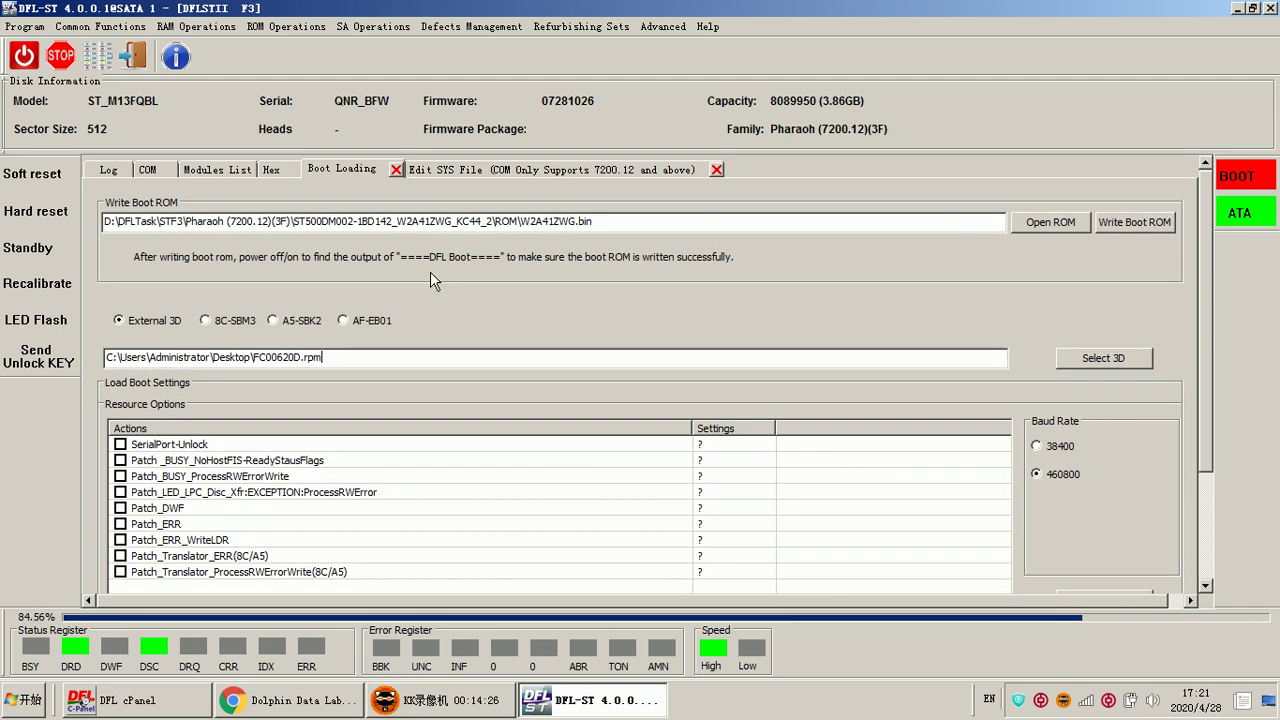
{"action": "left_click", "coordinate": [493, 172]}
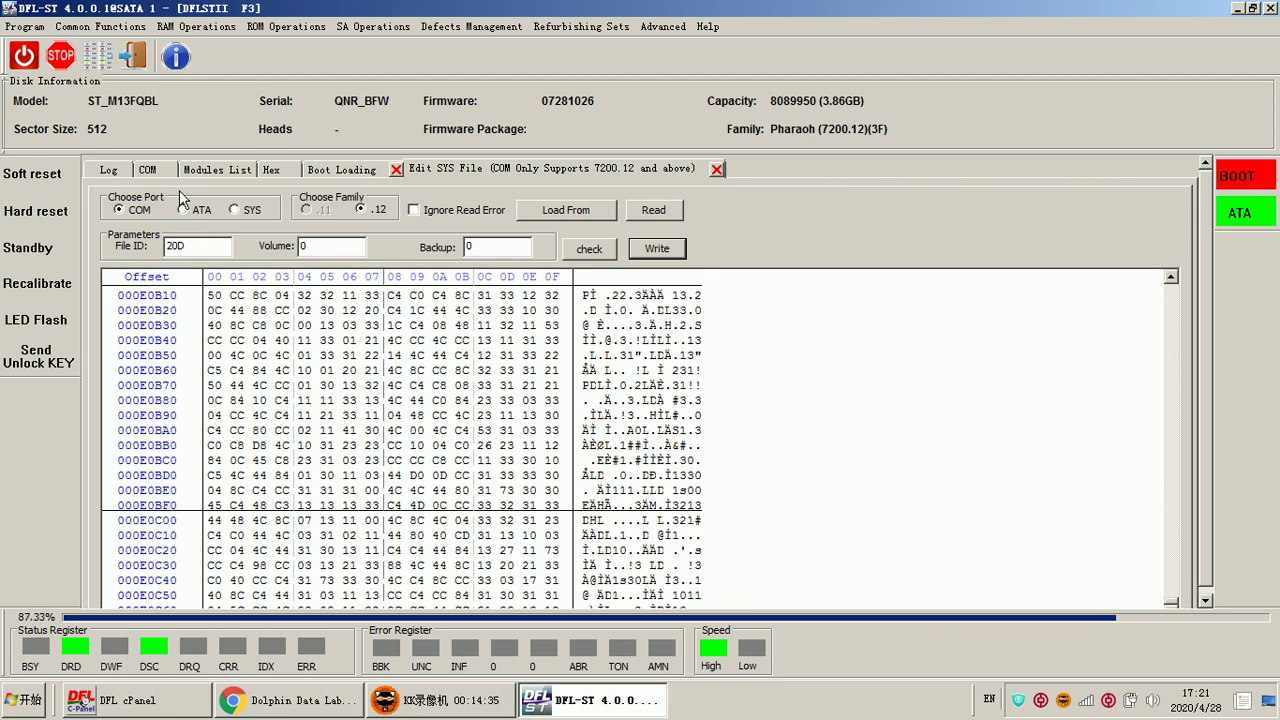
{"action": "left_click", "coordinate": [323, 176]}
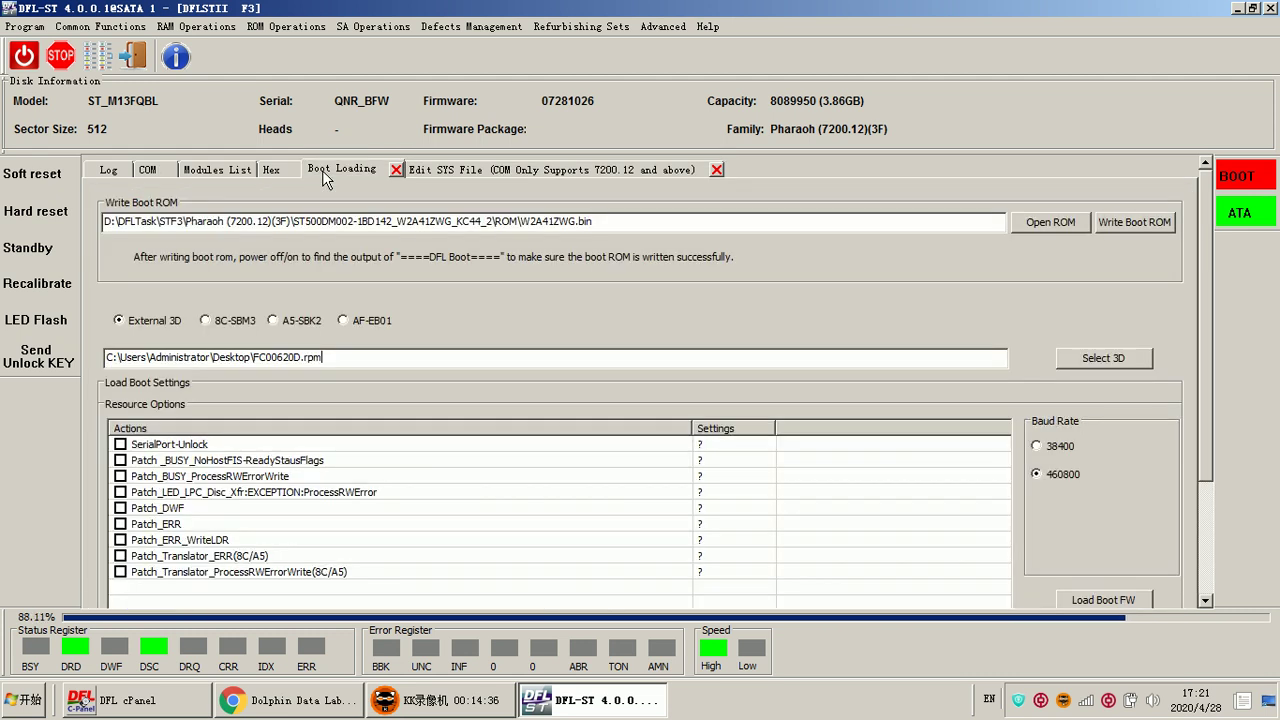
{"action": "scroll", "coordinate": [310, 490], "scroll_direction": "down", "scroll_amount": 3}
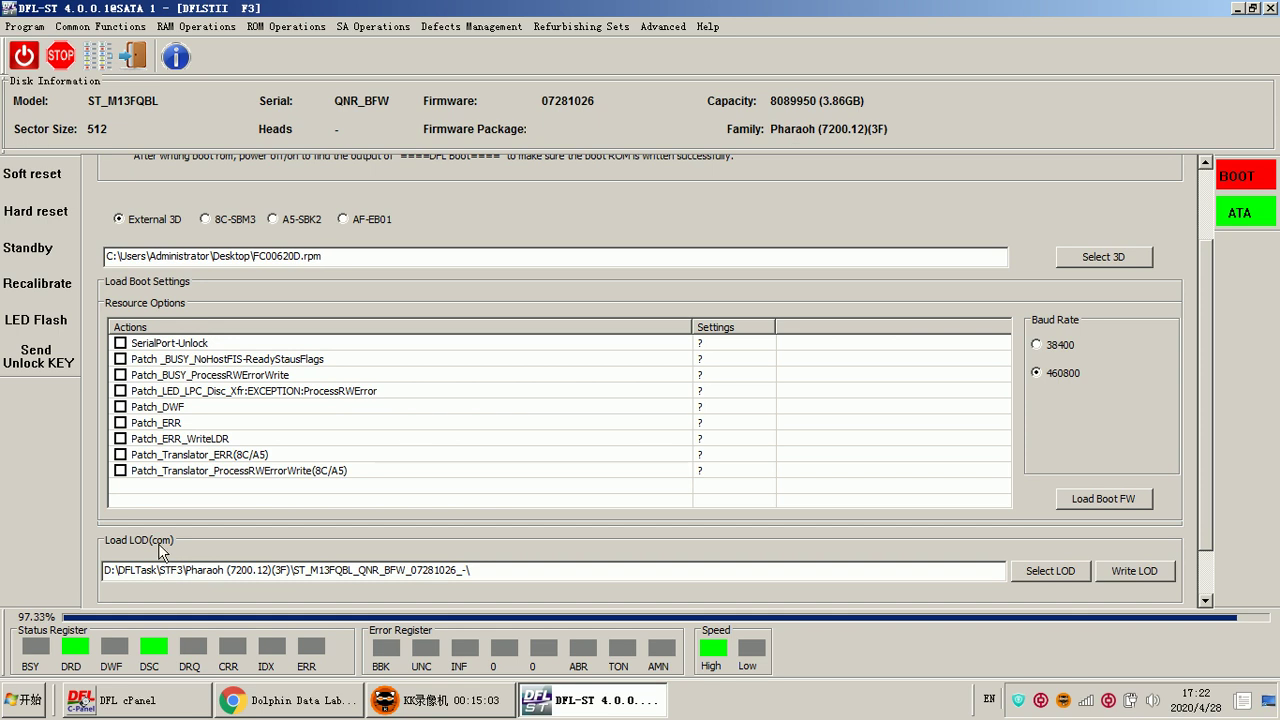
{"action": "scroll", "coordinate": [318, 475], "scroll_direction": "up", "scroll_amount": 1}
{"action": "scroll", "coordinate": [318, 475], "scroll_direction": "up", "scroll_amount": 1}
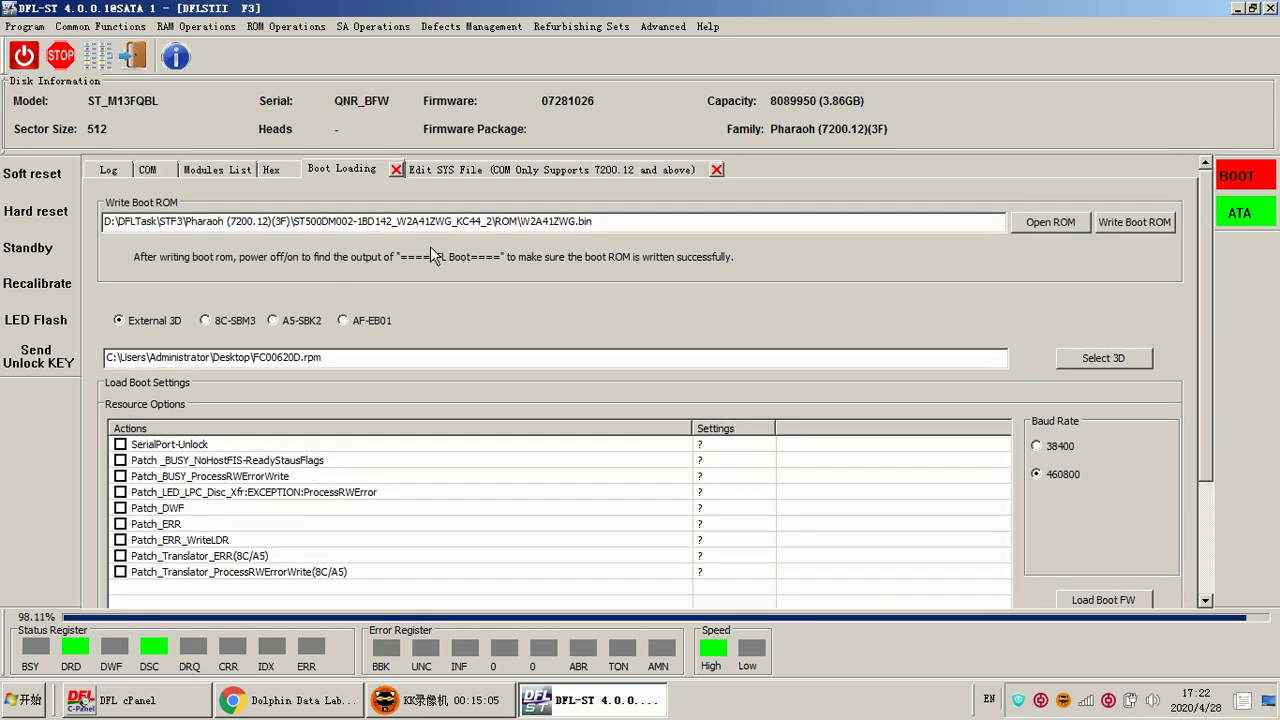
{"action": "left_click", "coordinate": [538, 170]}
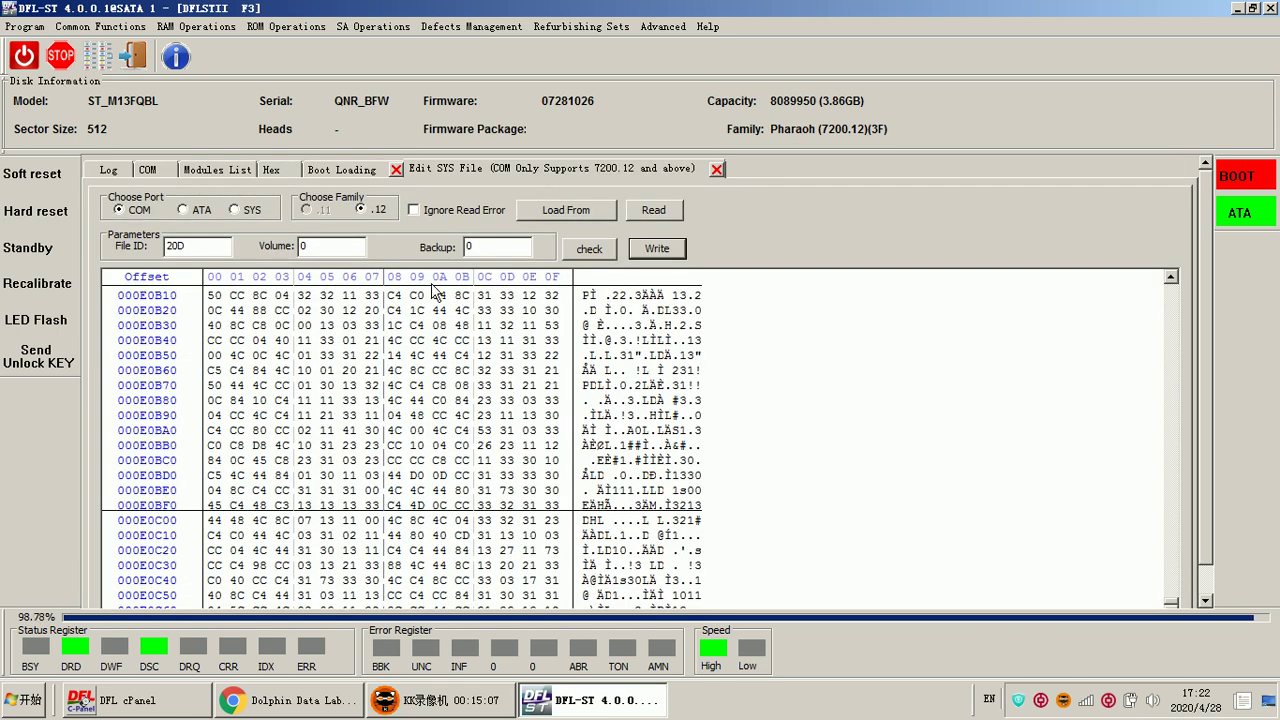
- Inspect the COM terminal after the write and compare the SYS file editor with the Load LOD section of boot loading
{"action": "left_click", "coordinate": [150, 172]}
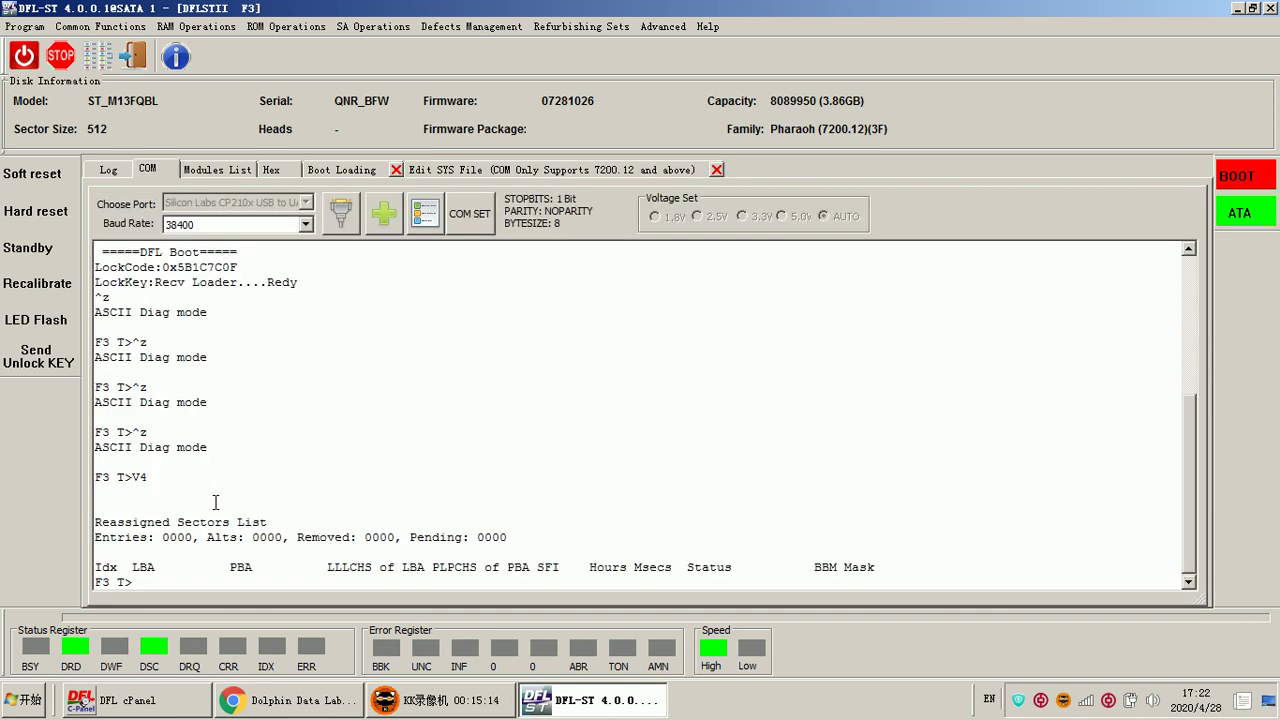
{"action": "left_click", "coordinate": [461, 170]}
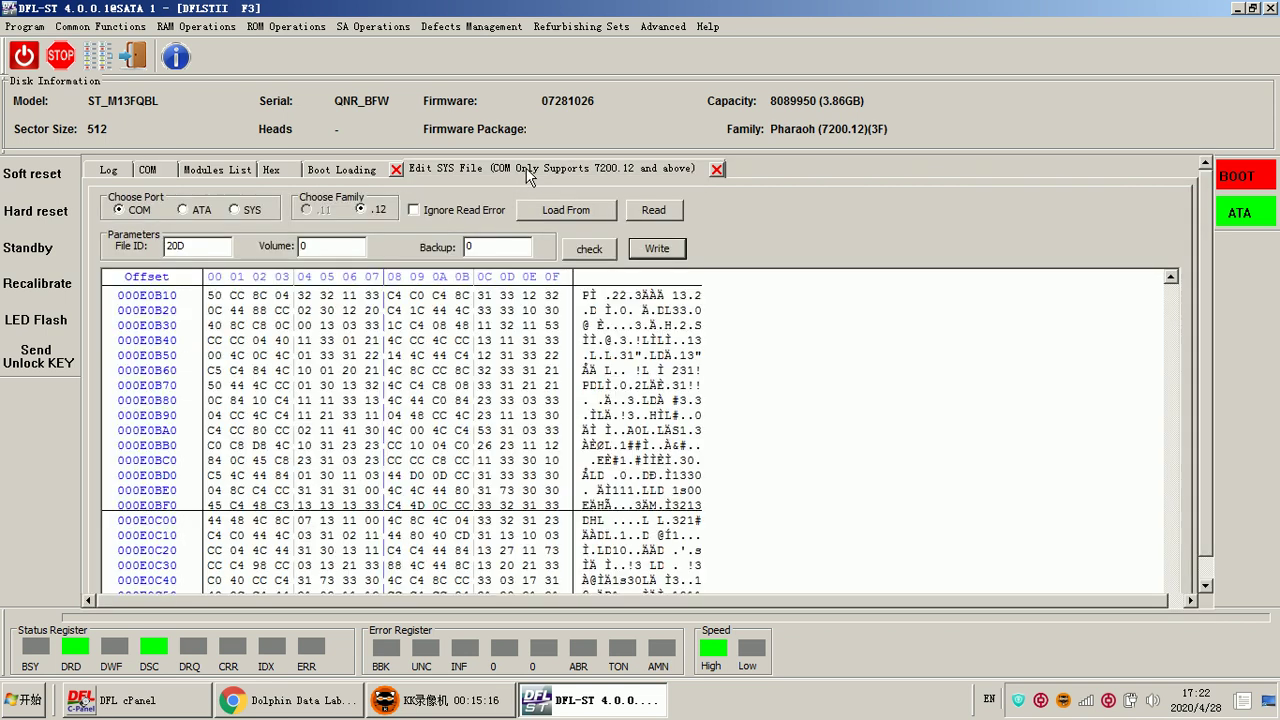
{"action": "scroll", "coordinate": [258, 536], "scroll_direction": "down", "scroll_amount": 2}
{"action": "left_click", "coordinate": [337, 172]}
{"action": "left_click", "coordinate": [566, 171]}
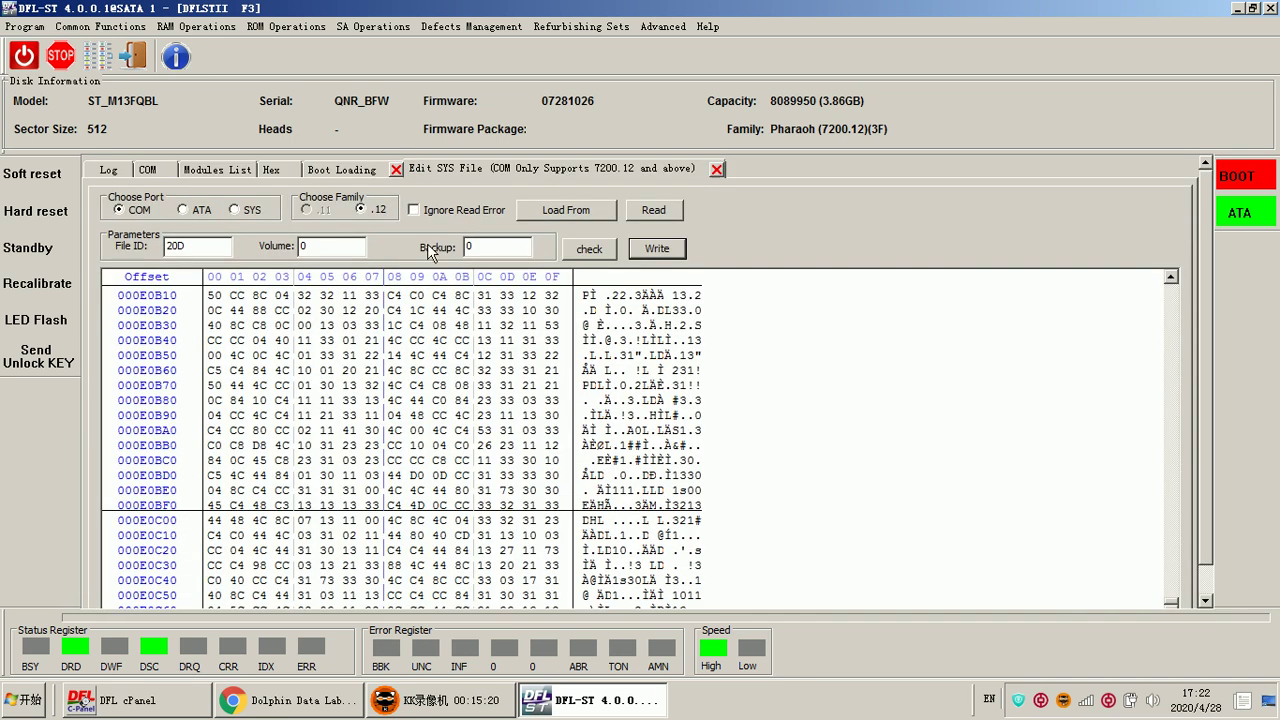
{"action": "scroll", "coordinate": [300, 515], "scroll_direction": "down", "scroll_amount": 1}
{"action": "scroll", "coordinate": [310, 303], "scroll_direction": "up", "scroll_amount": 1}
{"action": "left_click", "coordinate": [336, 172]}
{"action": "scroll", "coordinate": [300, 535], "scroll_direction": "down", "scroll_amount": 2}
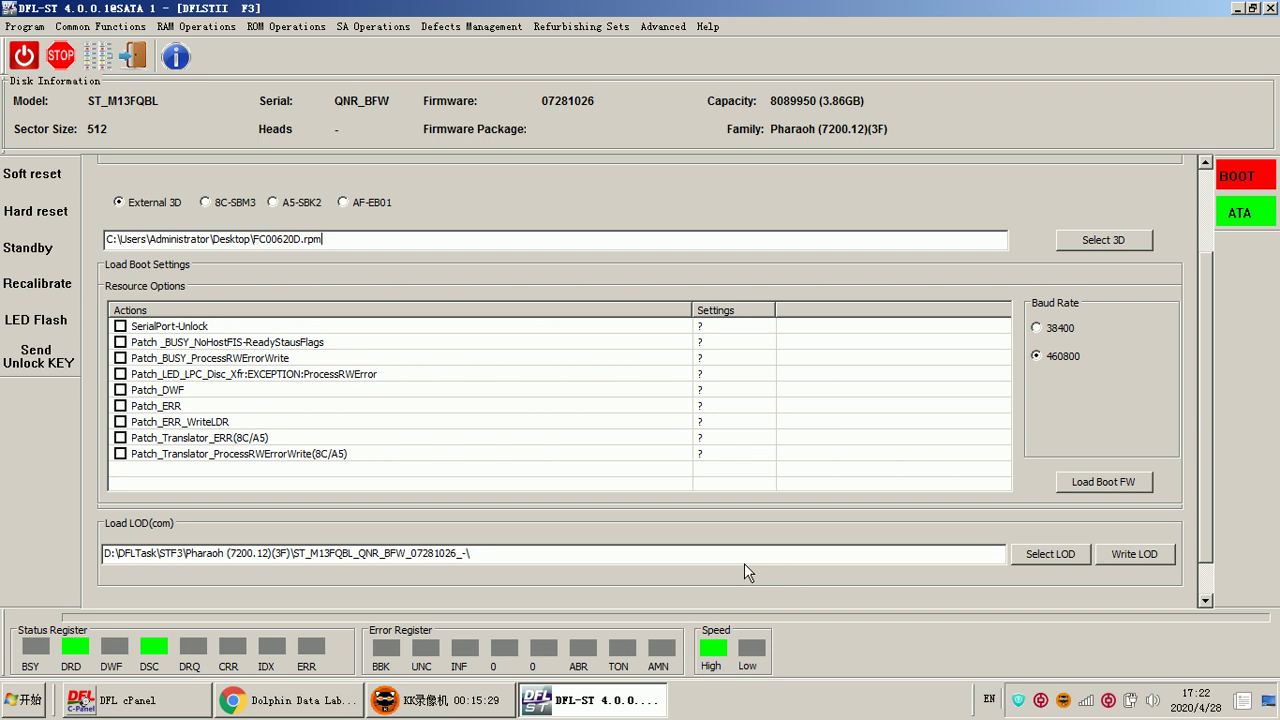
{"action": "scroll", "coordinate": [744, 563], "scroll_direction": "up", "scroll_amount": 2}
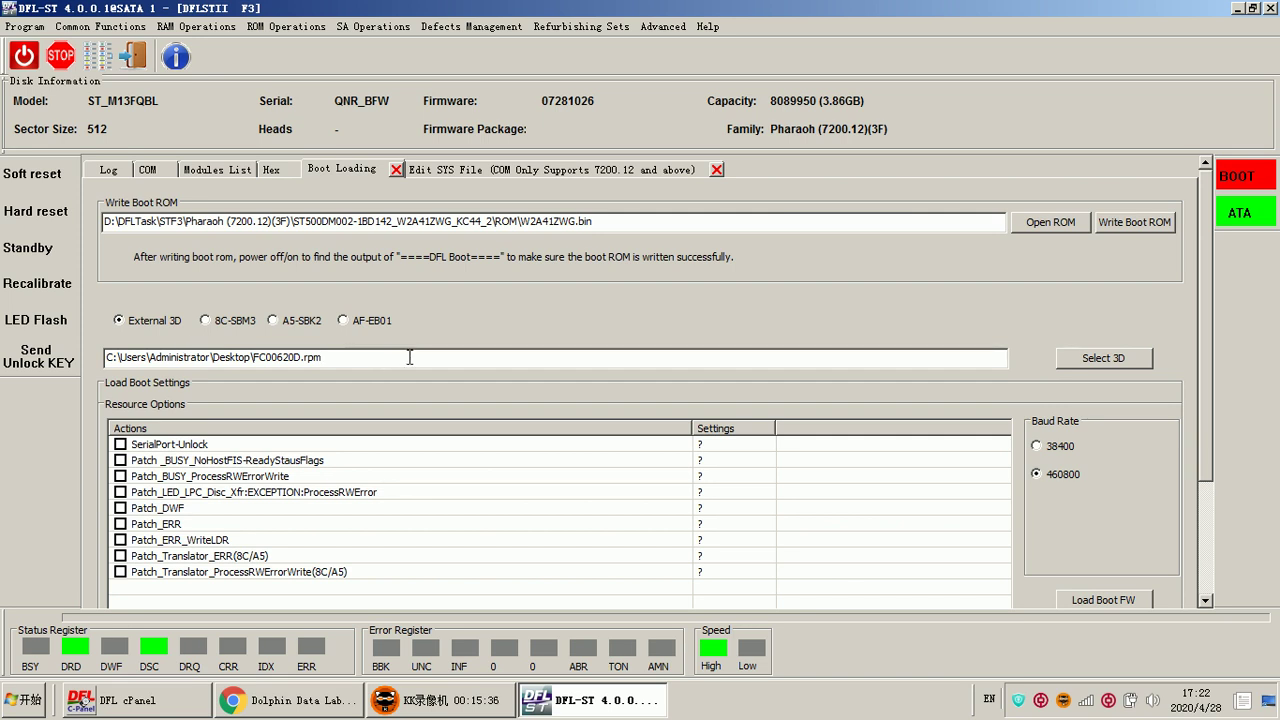
- Review the V4 output in the COM terminal again, along with the SYS file parameters and boot loading options
{"action": "left_click", "coordinate": [151, 172]}
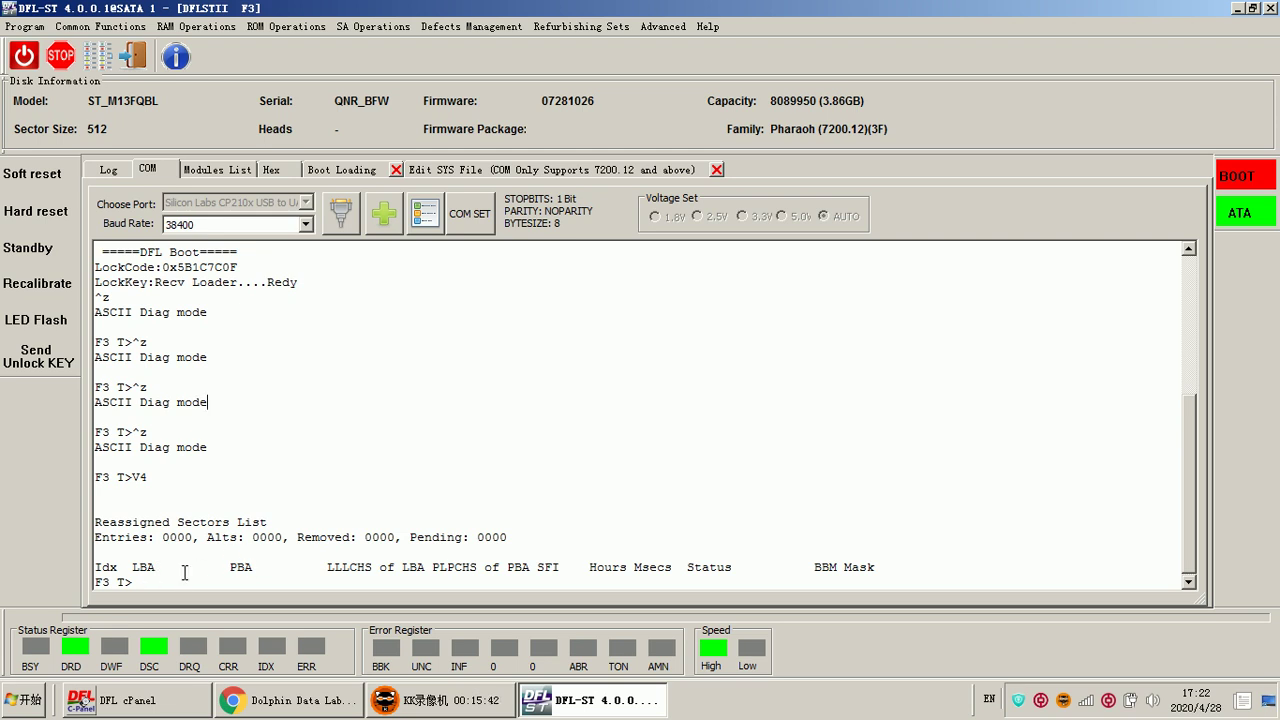
{"action": "left_click", "coordinate": [481, 170]}
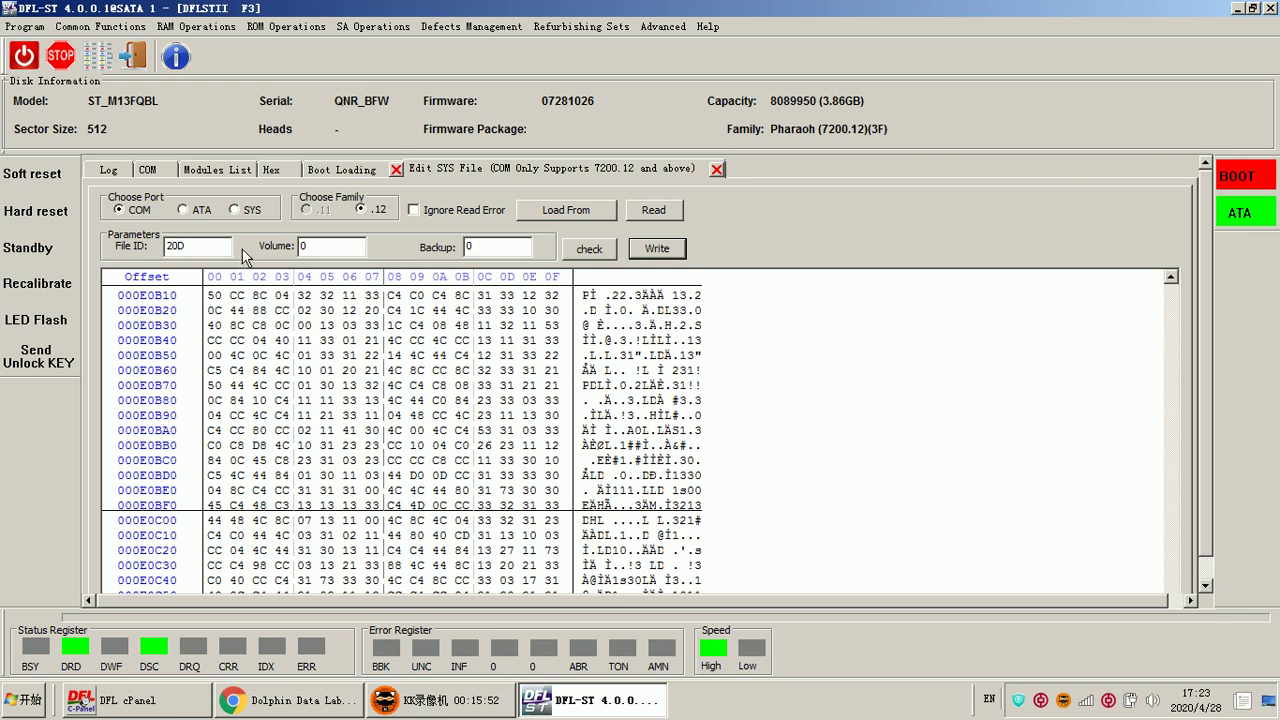
{"action": "left_click", "coordinate": [337, 172]}
{"action": "scroll", "coordinate": [386, 529], "scroll_direction": "down", "scroll_amount": 3}
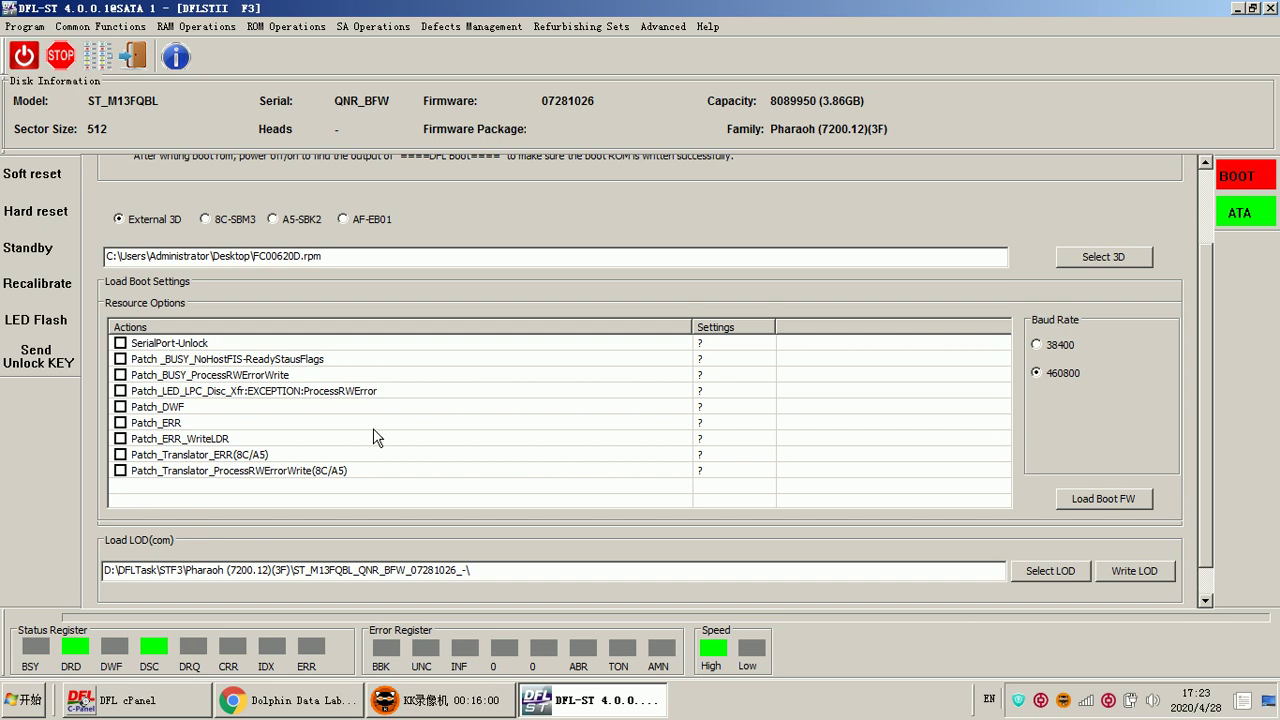
{"action": "scroll", "coordinate": [355, 330], "scroll_direction": "up", "scroll_amount": 3}
{"action": "left_click", "coordinate": [510, 170]}
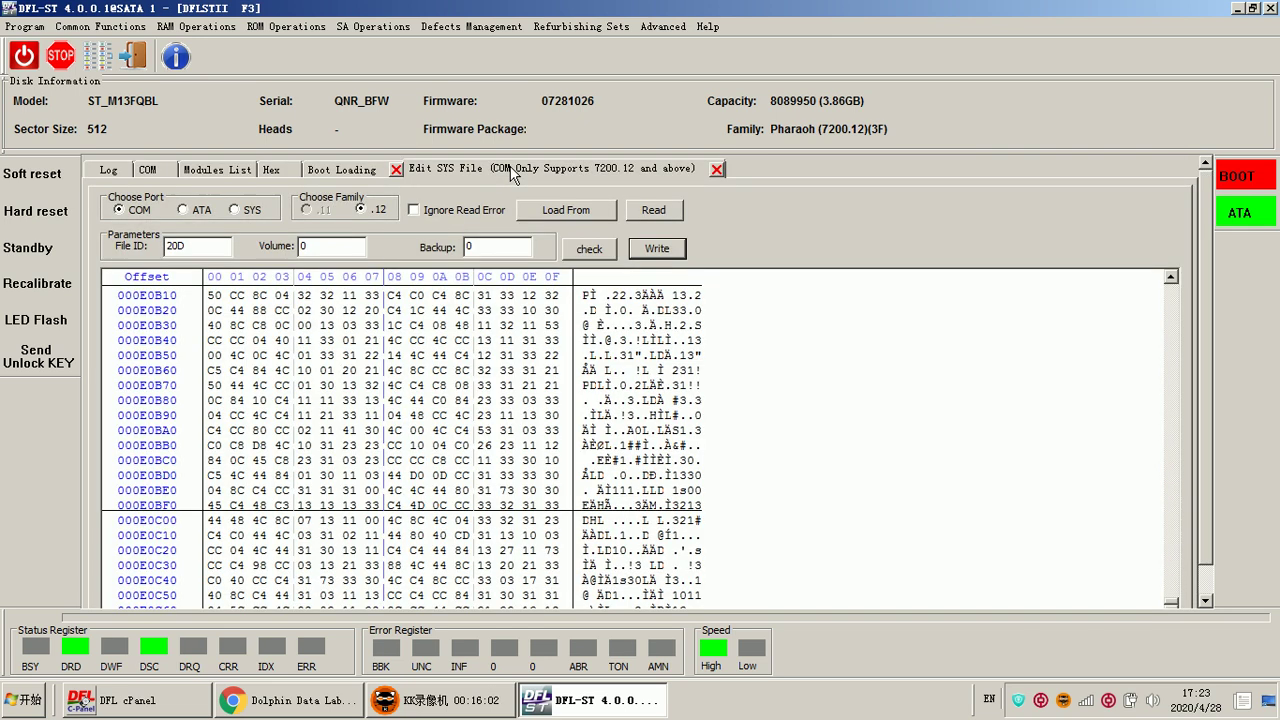
{"action": "scroll", "coordinate": [334, 477], "scroll_direction": "down", "scroll_amount": 1}
- Check the log entries for the SYS file 20D write and return to the SYS file editor
{"action": "left_click", "coordinate": [108, 170]}
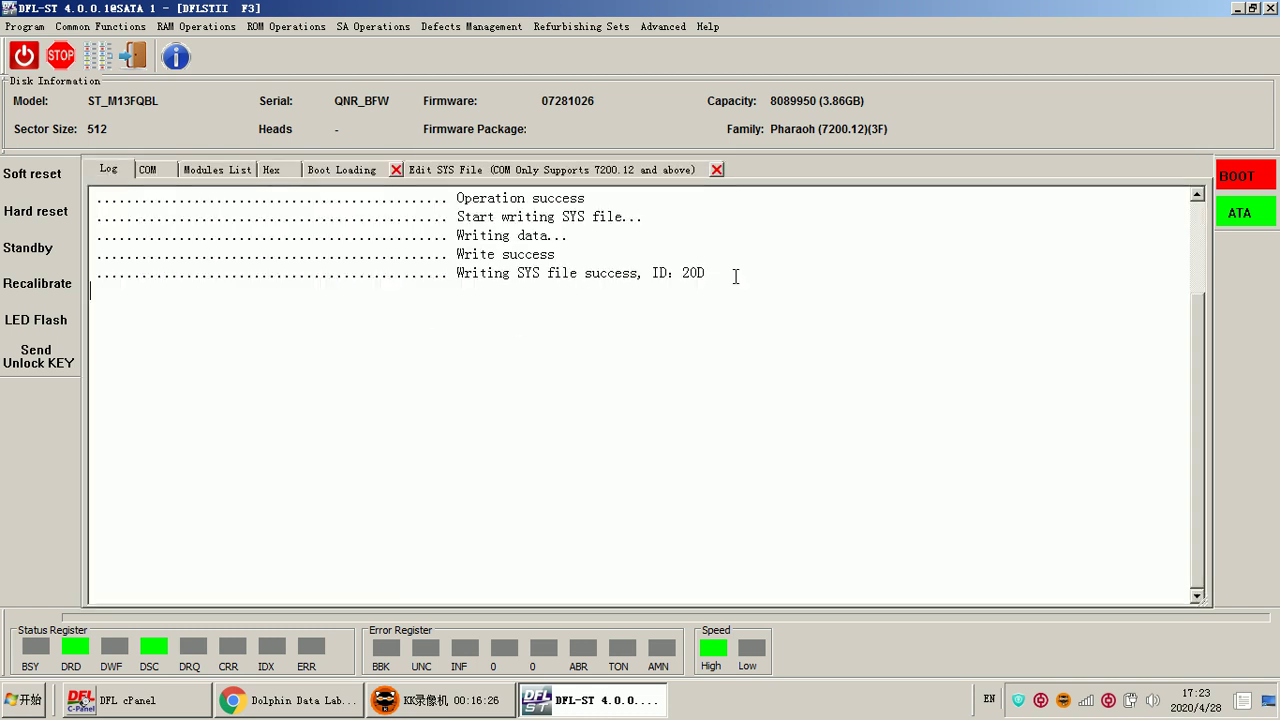
{"action": "left_click_drag", "start_coordinate": [734, 274], "coordinate": [400, 255]}
{"action": "left_click", "coordinate": [457, 311]}
{"action": "left_click", "coordinate": [500, 170]}
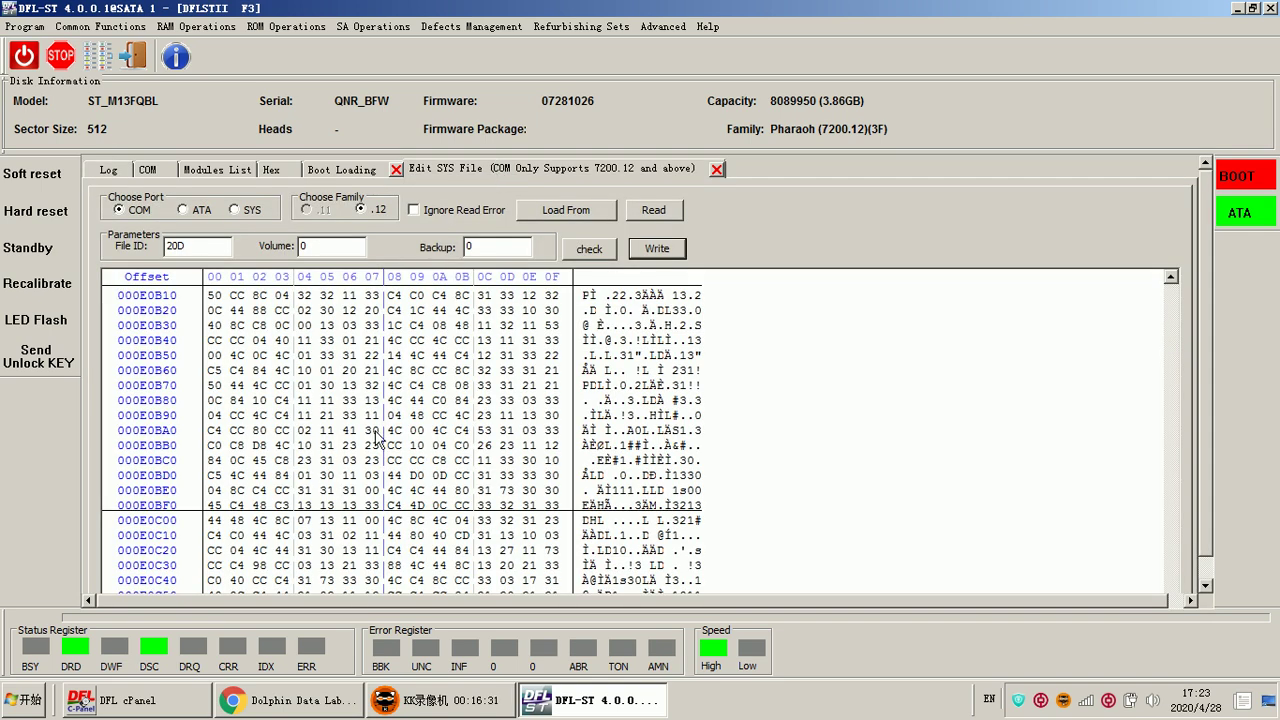
- Enter ASCII Diag mode in the COM terminal and list the drive's reassigned sectors with V4
{"action": "left_click", "coordinate": [160, 169]}
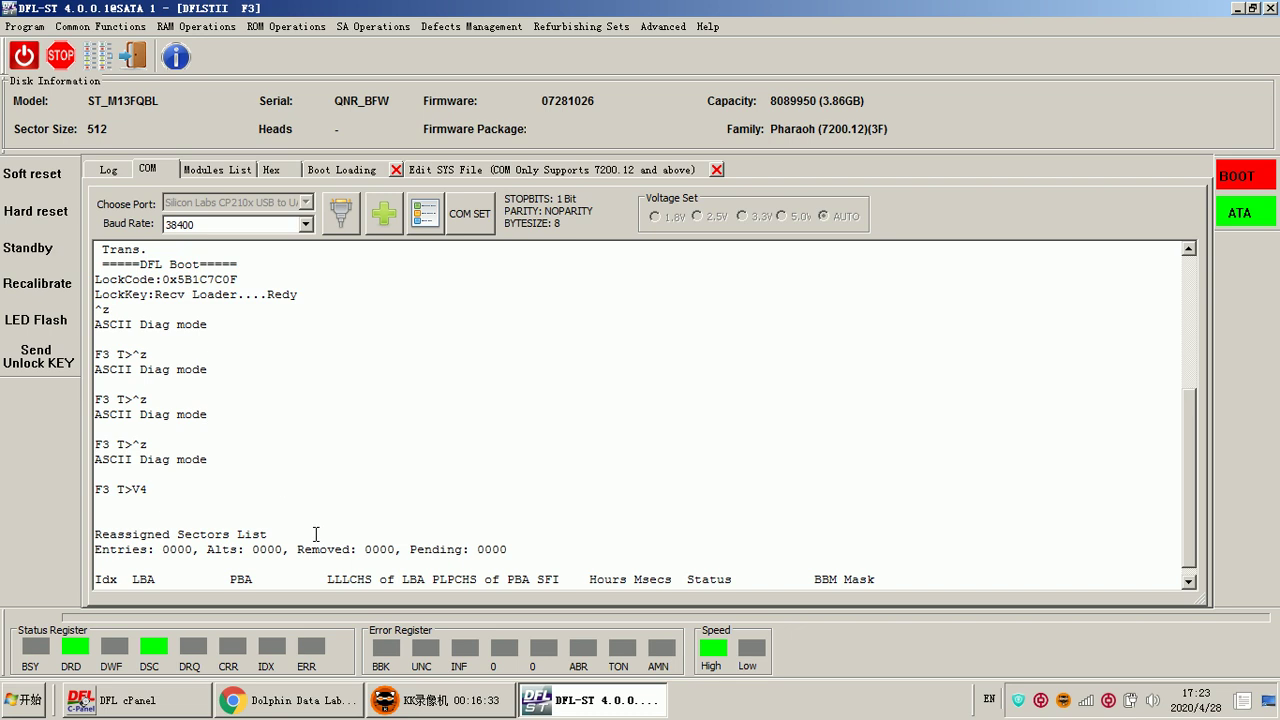
{"action": "scroll", "coordinate": [333, 520], "scroll_direction": "down", "scroll_amount": 1}
{"action": "left_click", "coordinate": [182, 578]}
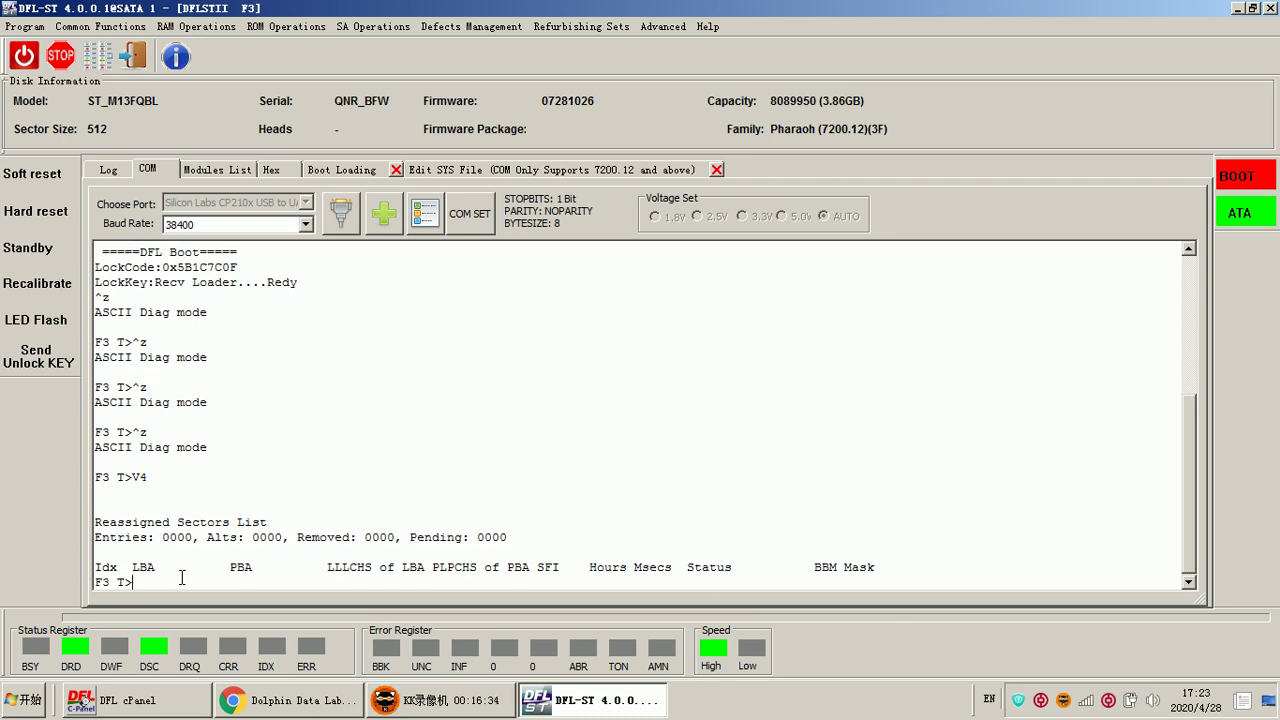
{"action": "key", "text": "ctrl+z"}
{"action": "key", "text": "ctrl+z"}
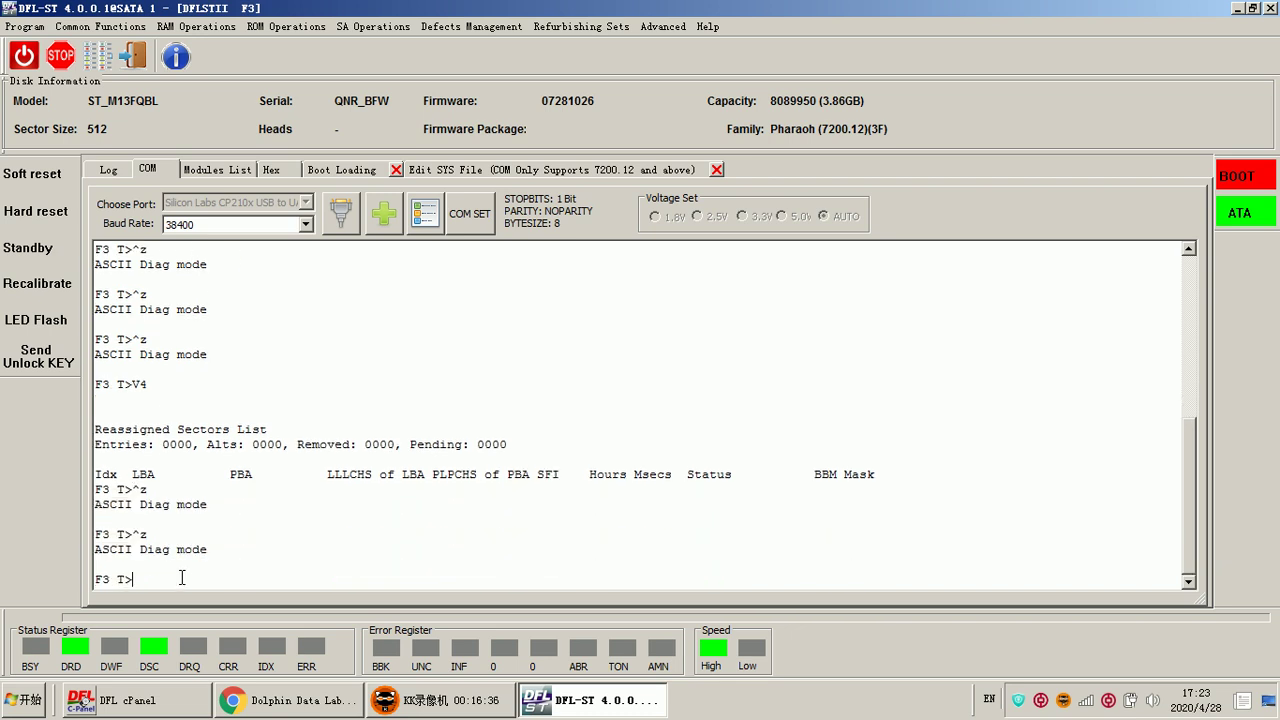
{"action": "type", "text": "V4"}
{"action": "key", "text": "Return"}
- Run m0,6,3,,,,,22 at the F3 T> prompt and switch the drive to ESLIP mode
{"action": "type", "text": "m0,6,"}
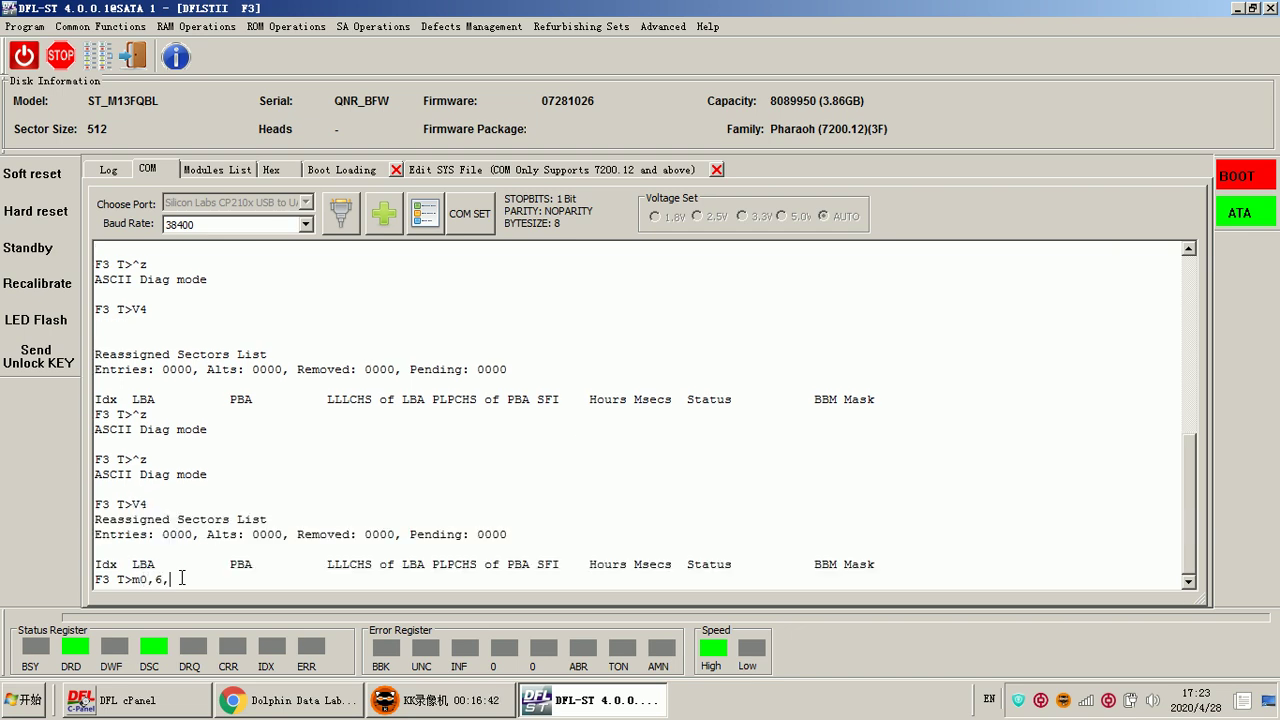
{"action": "type", "text": "3,,,,,22"}
{"action": "key", "text": "Return"}
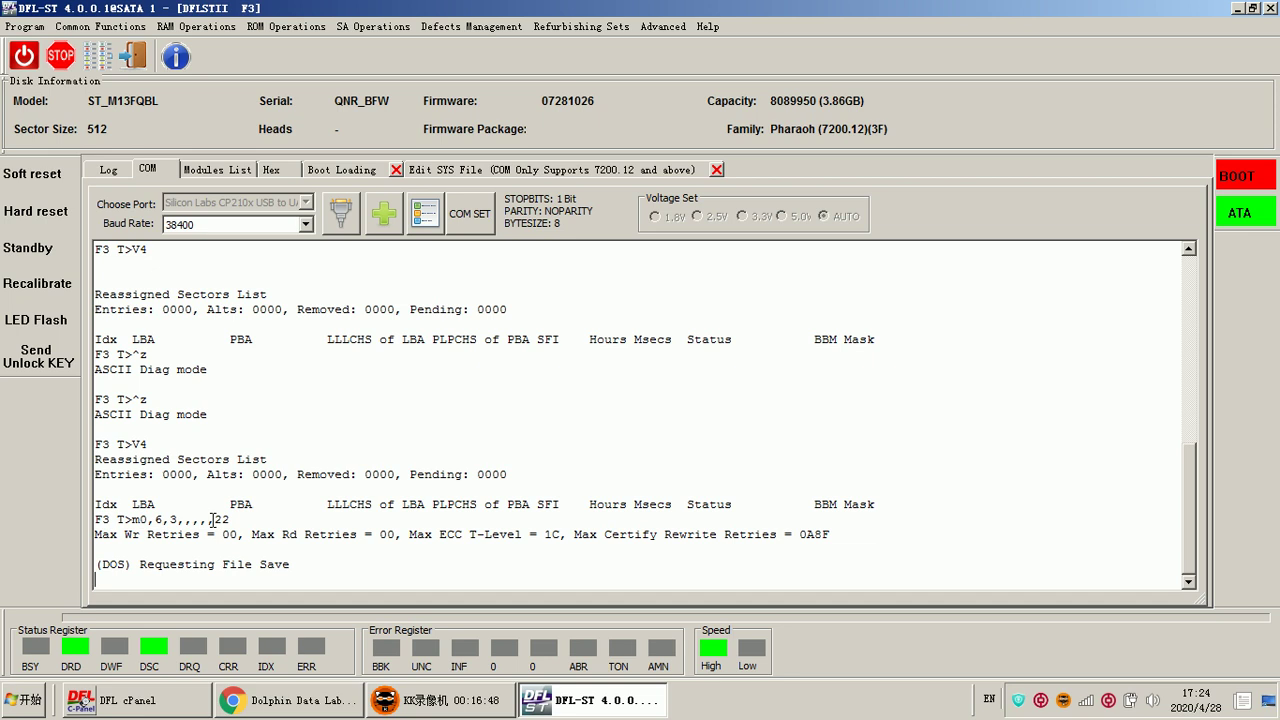
{"action": "key", "text": "ctrl+t"}
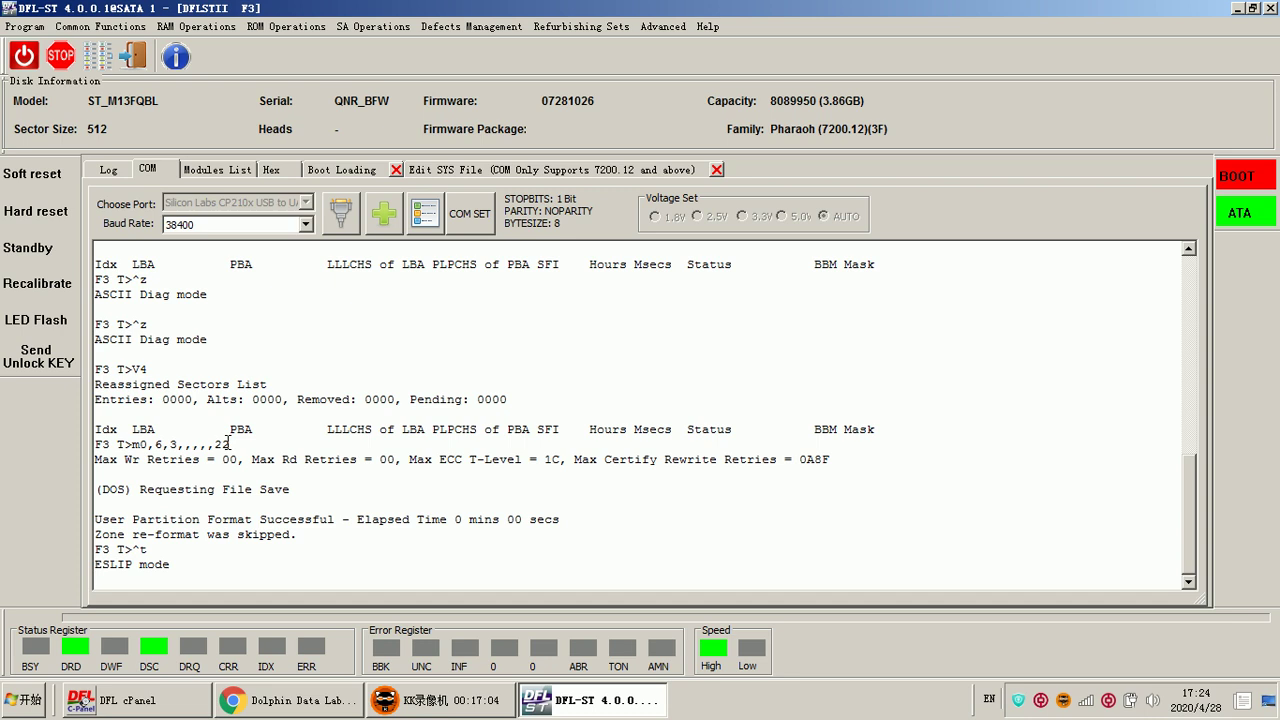
- Power-cycle the drive and review its startup output in the COM terminal
{"action": "left_click", "coordinate": [22, 59]}
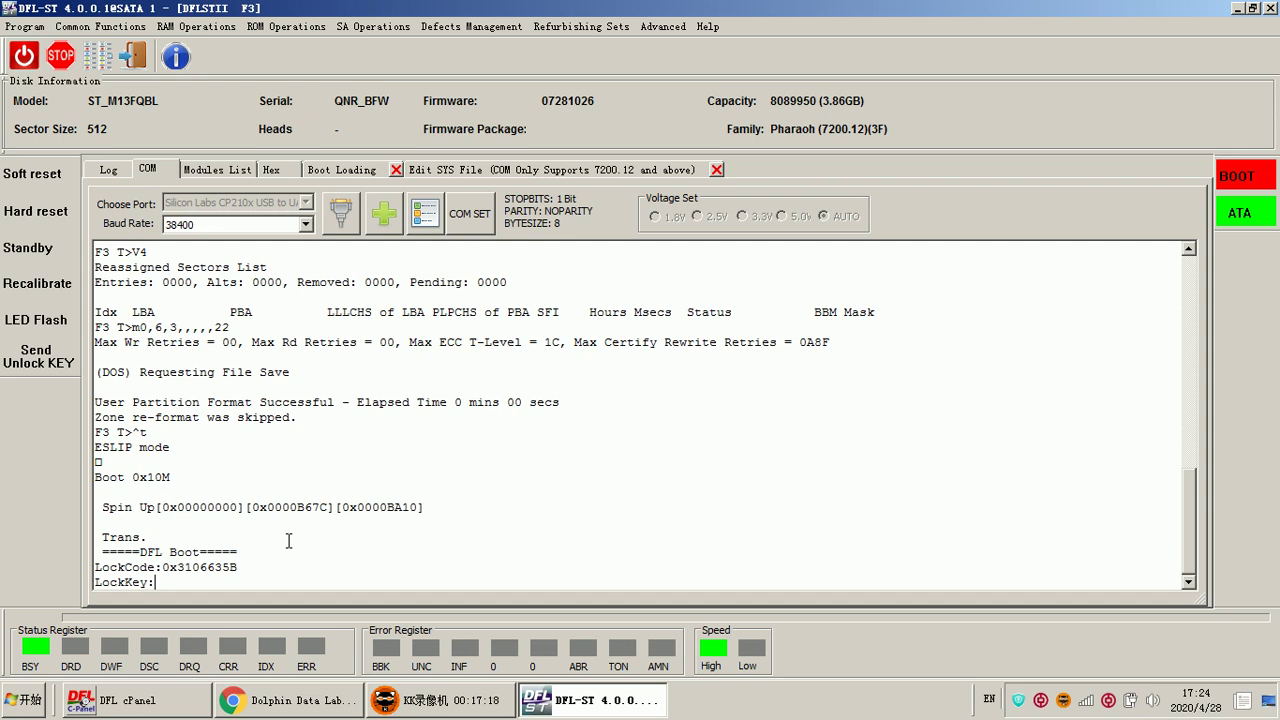
{"action": "scroll", "coordinate": [294, 530], "scroll_direction": "up", "scroll_amount": 2}
{"action": "scroll", "coordinate": [260, 470], "scroll_direction": "down", "scroll_amount": 3}
{"action": "left_click", "coordinate": [246, 449]}
{"action": "left_click_drag", "start_coordinate": [176, 580], "coordinate": [291, 477]}
{"action": "left_click", "coordinate": [204, 581]}
{"action": "key", "text": "ctrl+c"}
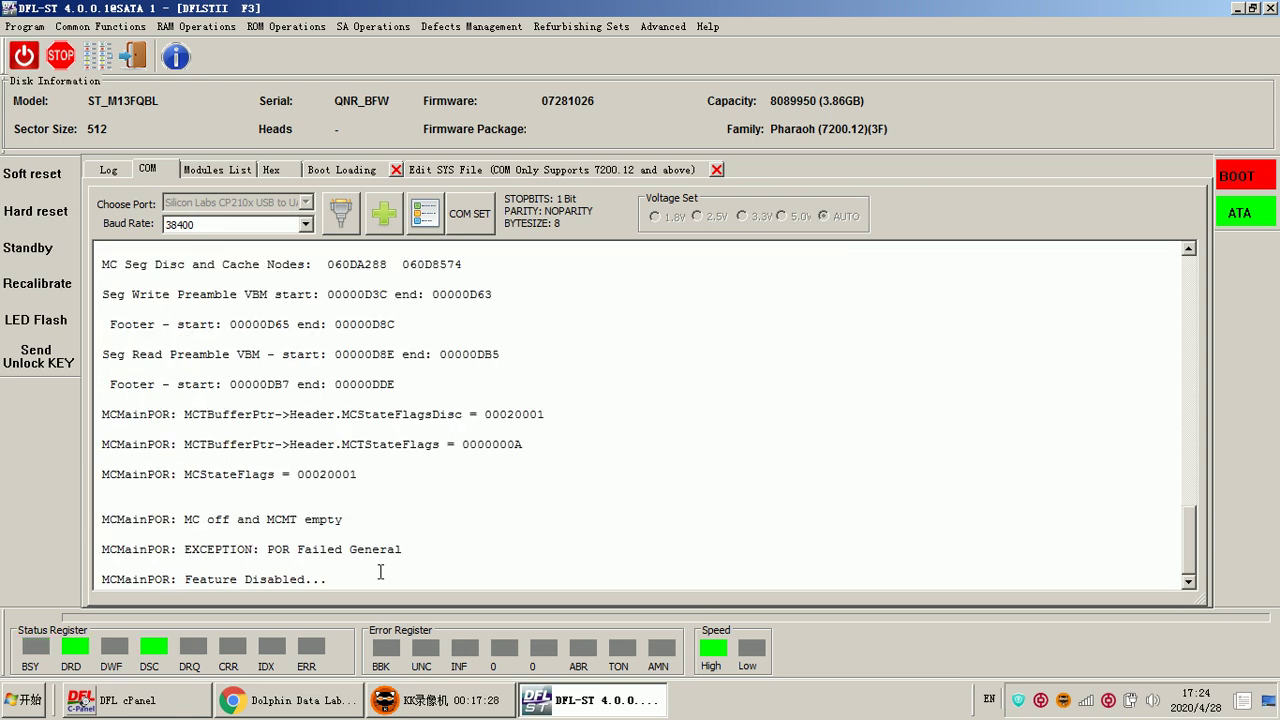
- Exit the current session, obtain the drive info again as Barracuda F3, check model and capacity, and open the drive
{"action": "left_click", "coordinate": [143, 68]}
{"action": "left_click", "coordinate": [62, 57]}
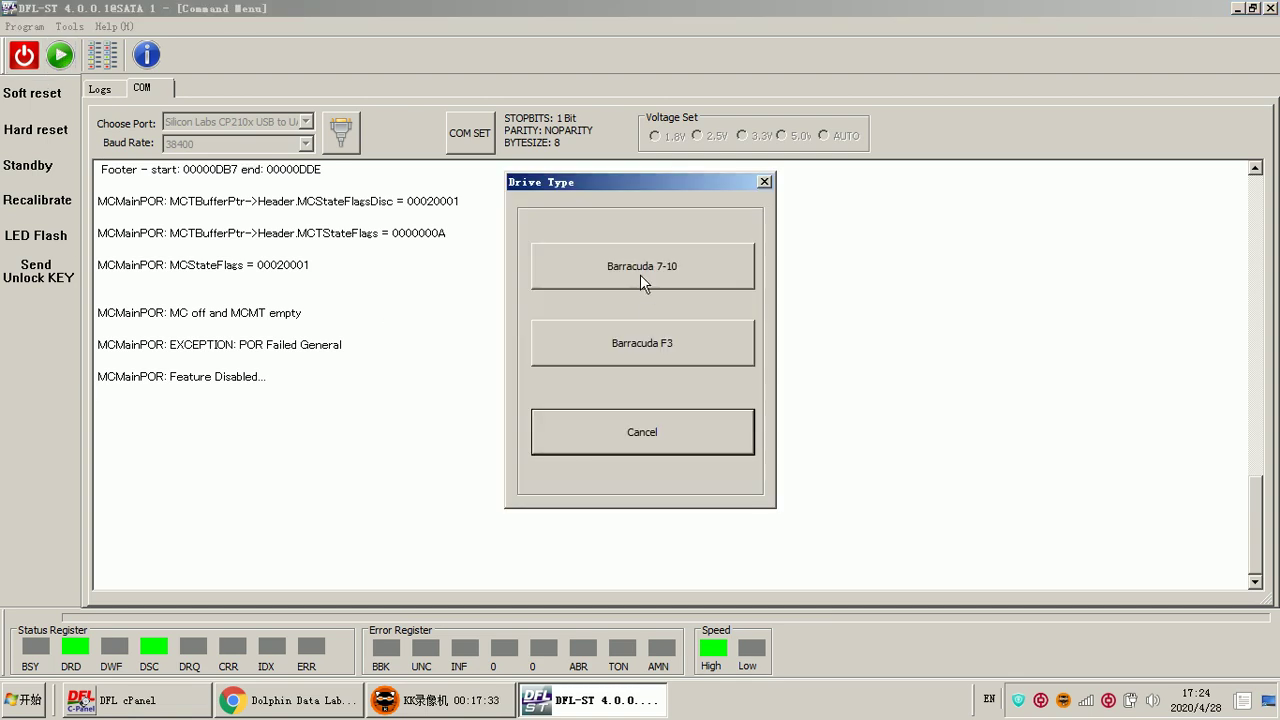
{"action": "left_click", "coordinate": [651, 349]}
{"action": "left_click", "coordinate": [592, 598]}
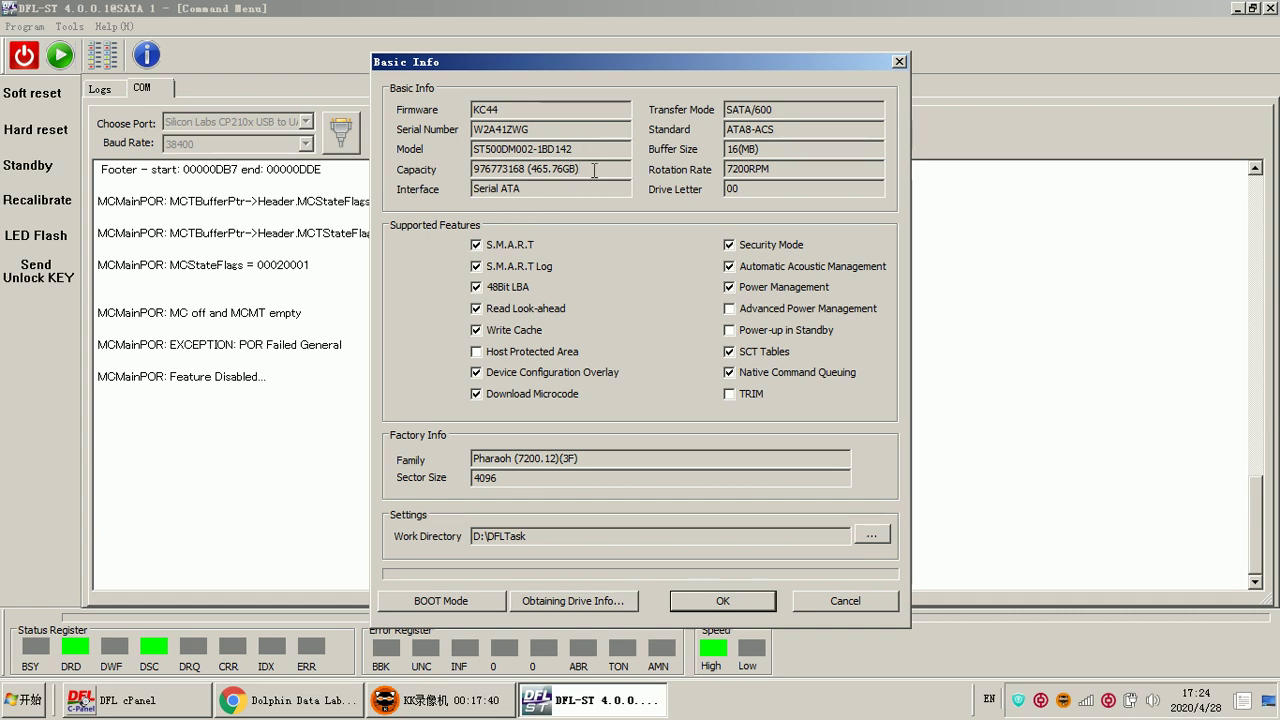
{"action": "left_click_drag", "start_coordinate": [594, 170], "coordinate": [472, 169]}
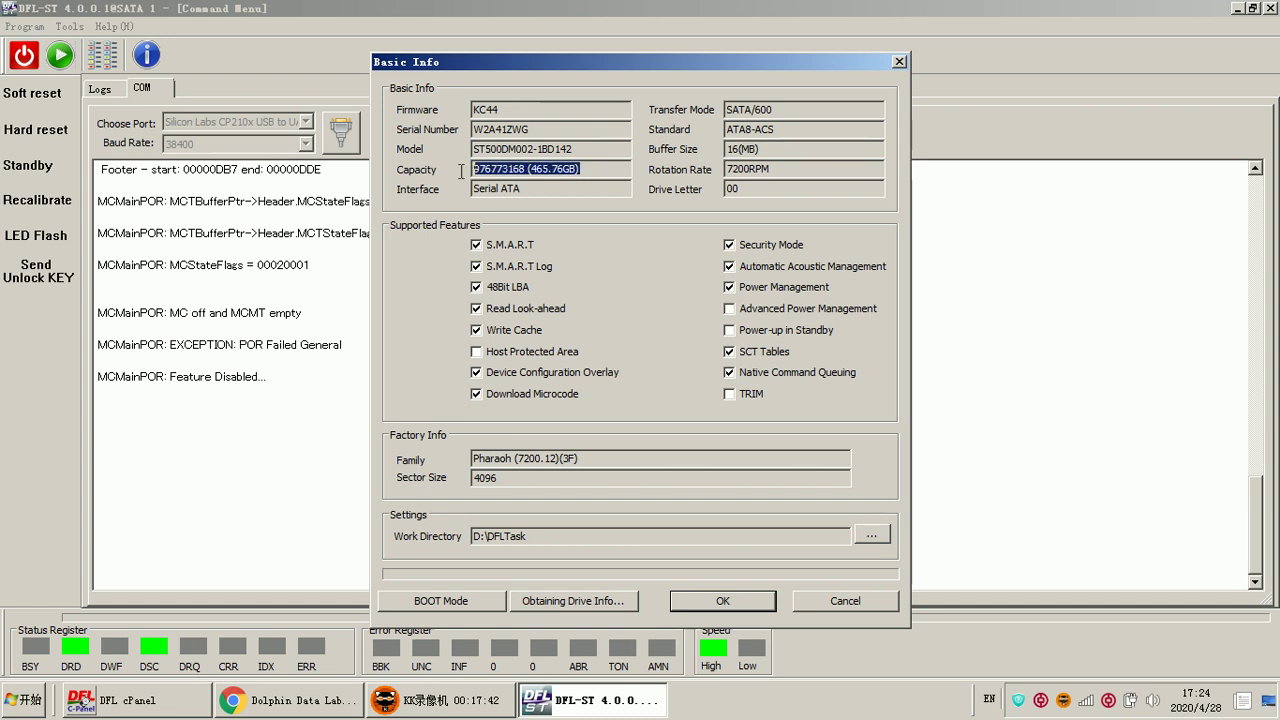
{"action": "left_click_drag", "start_coordinate": [578, 149], "coordinate": [464, 145]}
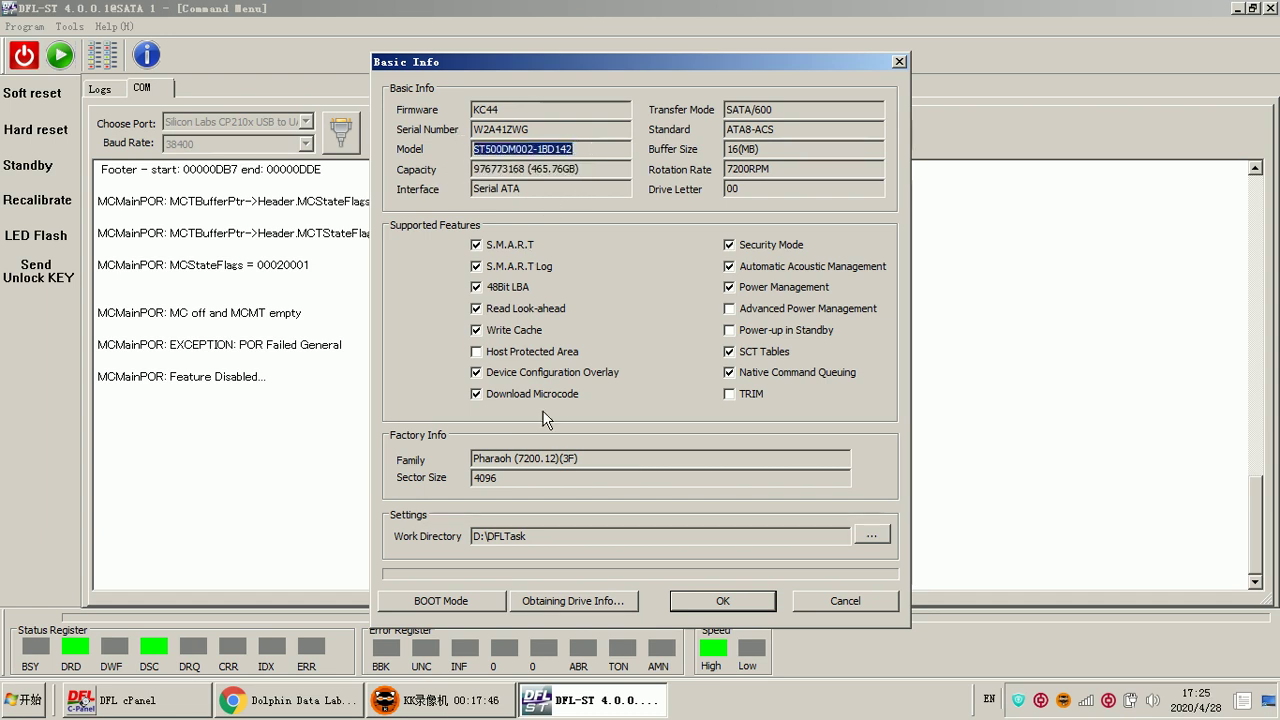
{"action": "left_click", "coordinate": [718, 600]}
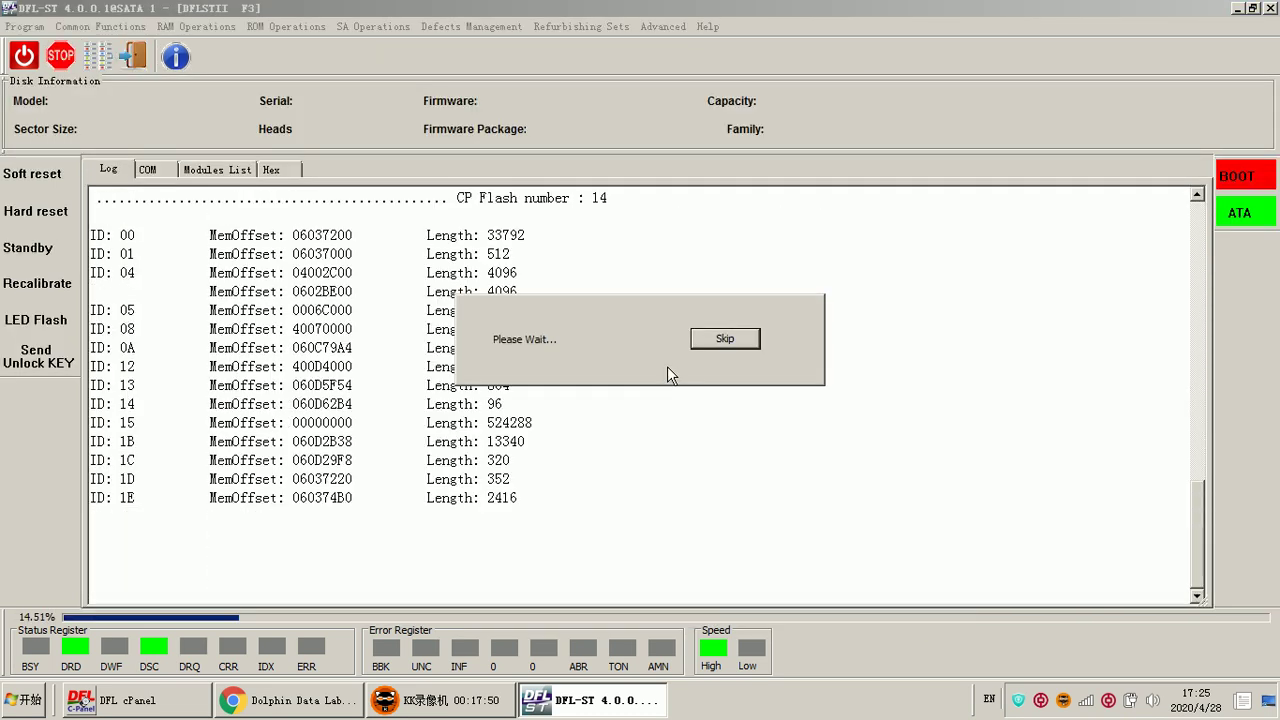
- Examine the drive's modules list and the format and startup messages in the COM terminal
{"action": "left_click", "coordinate": [226, 170]}
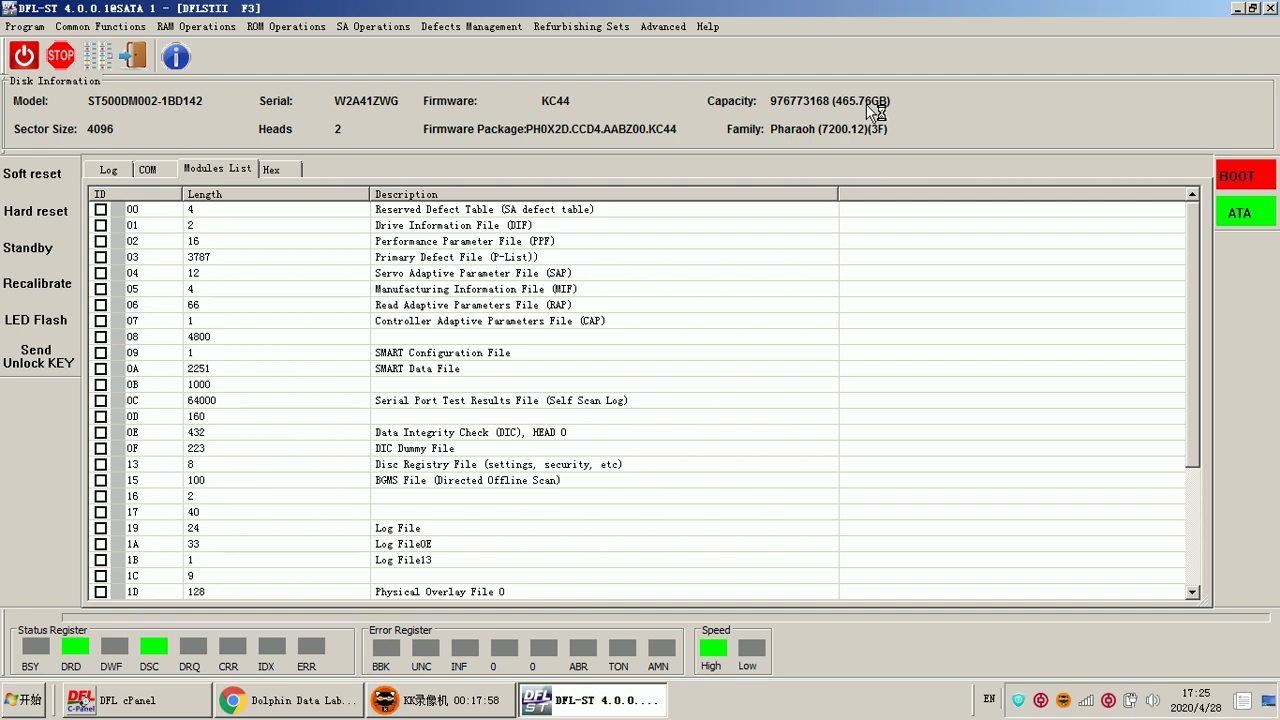
{"action": "scroll", "coordinate": [160, 368], "scroll_direction": "down", "scroll_amount": 4}
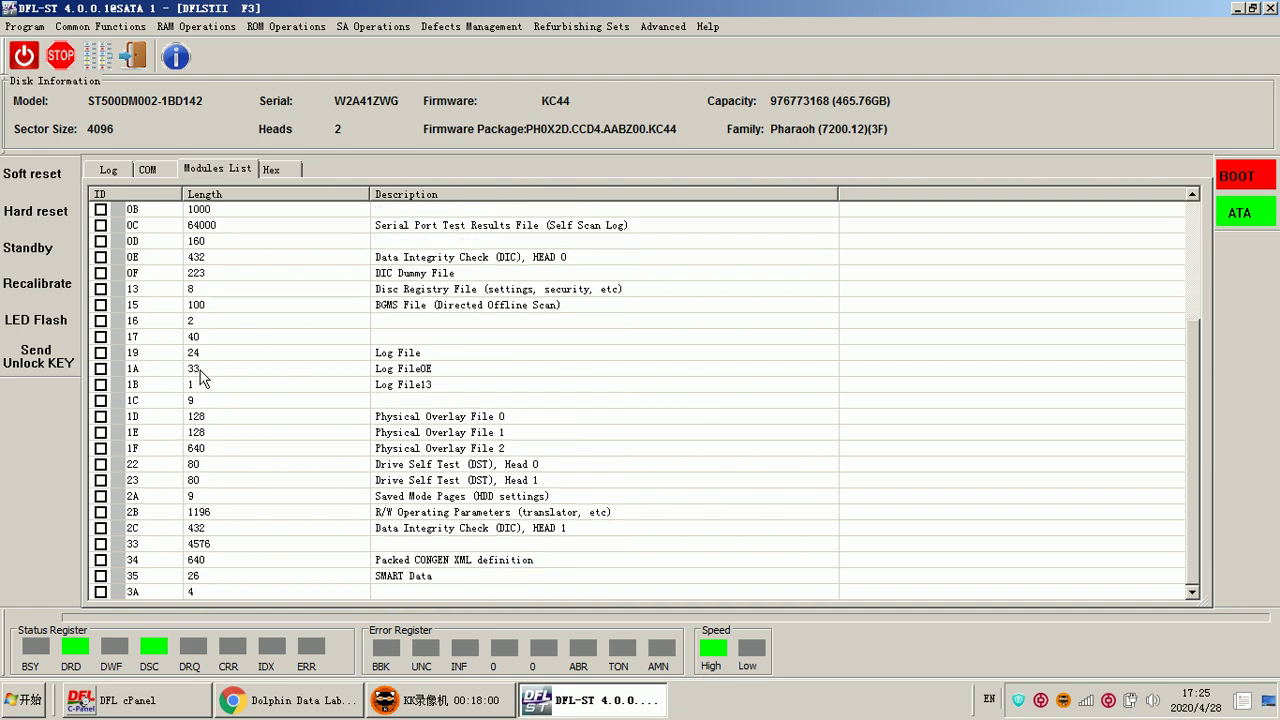
{"action": "scroll", "coordinate": [200, 370], "scroll_direction": "up", "scroll_amount": 5}
{"action": "left_click", "coordinate": [146, 168]}
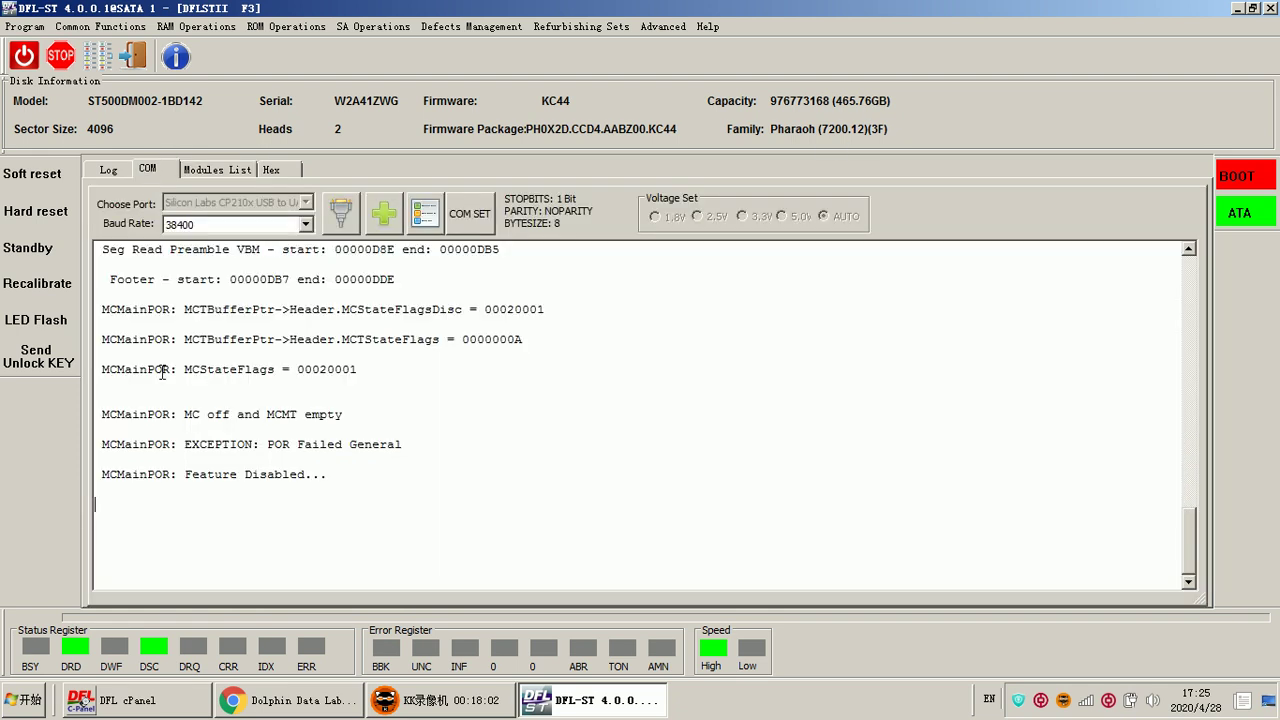
{"action": "scroll", "coordinate": [163, 370], "scroll_direction": "up", "scroll_amount": 4}
{"action": "scroll", "coordinate": [243, 437], "scroll_direction": "down", "scroll_amount": 3}
{"action": "scroll", "coordinate": [243, 437], "scroll_direction": "up", "scroll_amount": 10}
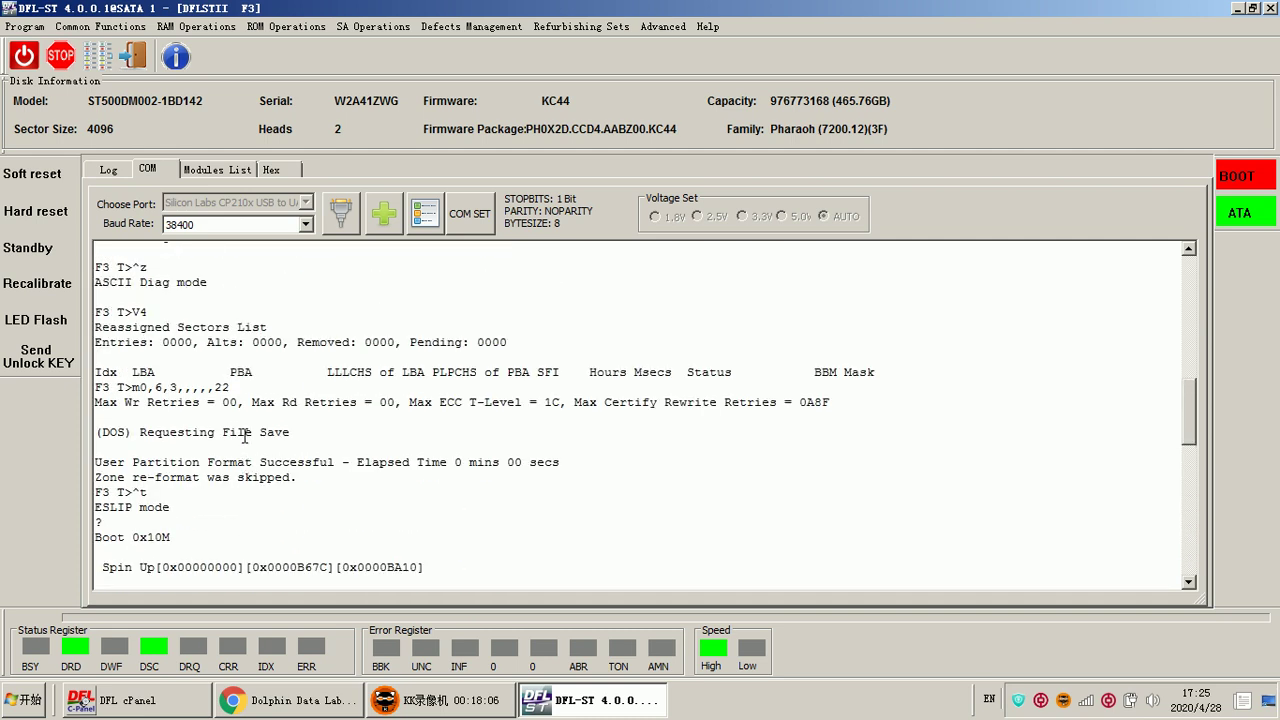
{"action": "scroll", "coordinate": [245, 437], "scroll_direction": "down", "scroll_amount": 10}
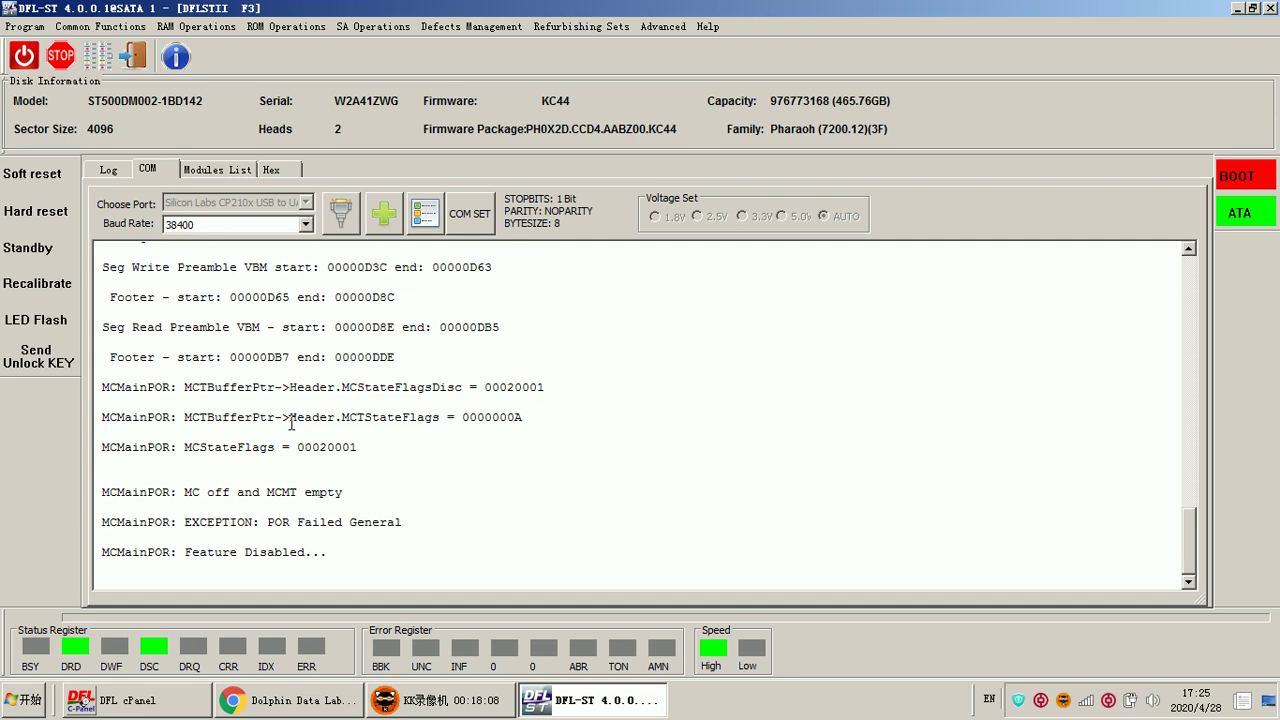
- Start a Write ROM operation in the drive's work directory and load the ROM file W2A41ZWG.bin
{"action": "left_click", "coordinate": [286, 26]}
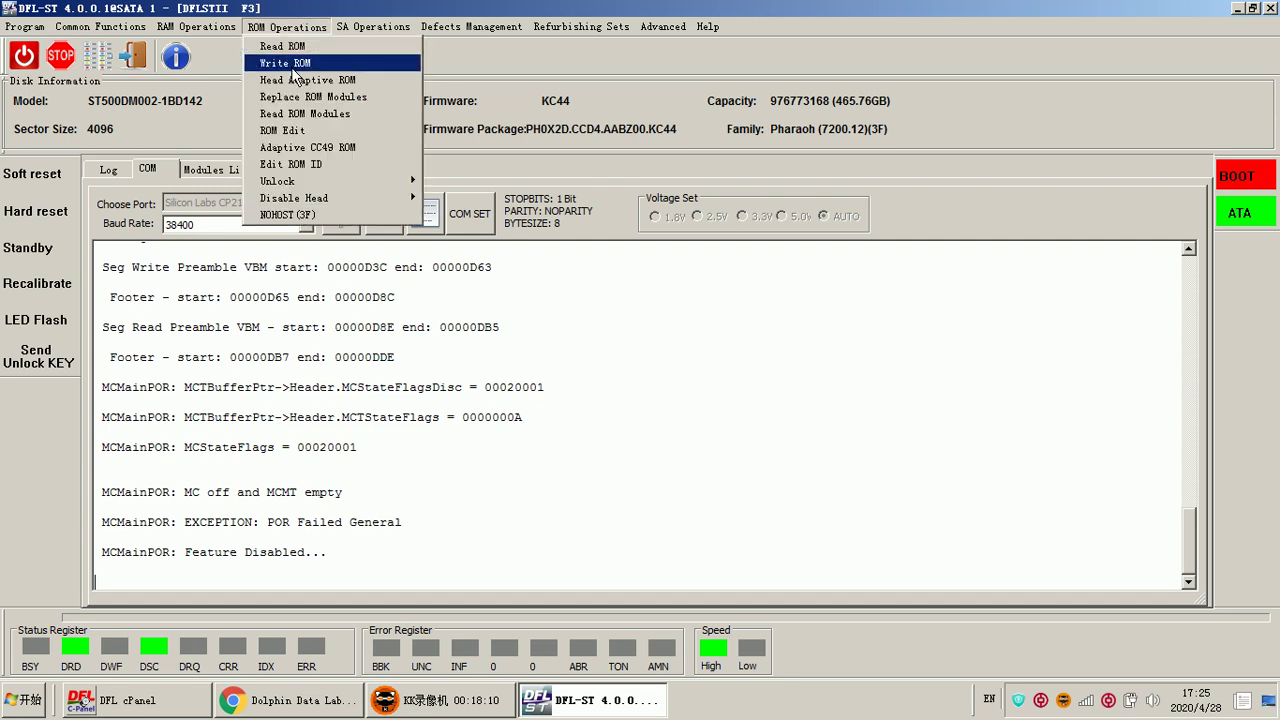
{"action": "left_click", "coordinate": [292, 63]}
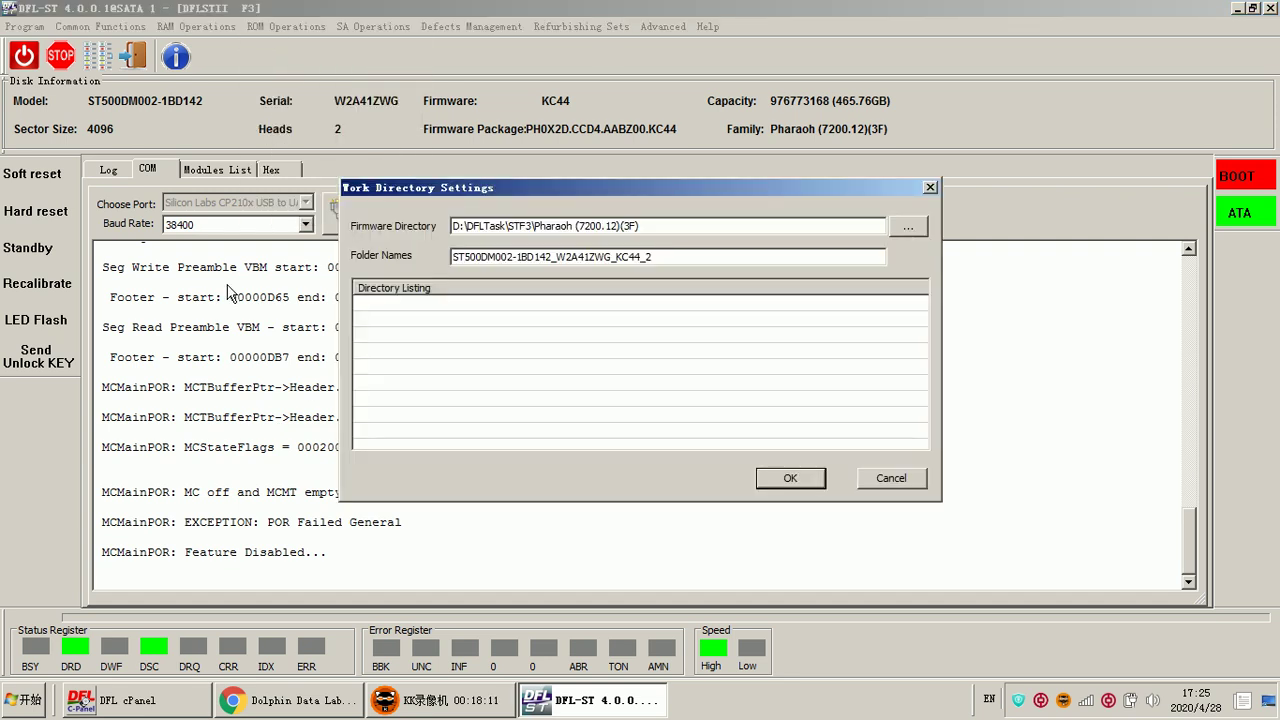
{"action": "left_click", "coordinate": [785, 480]}
{"action": "left_click", "coordinate": [632, 384]}
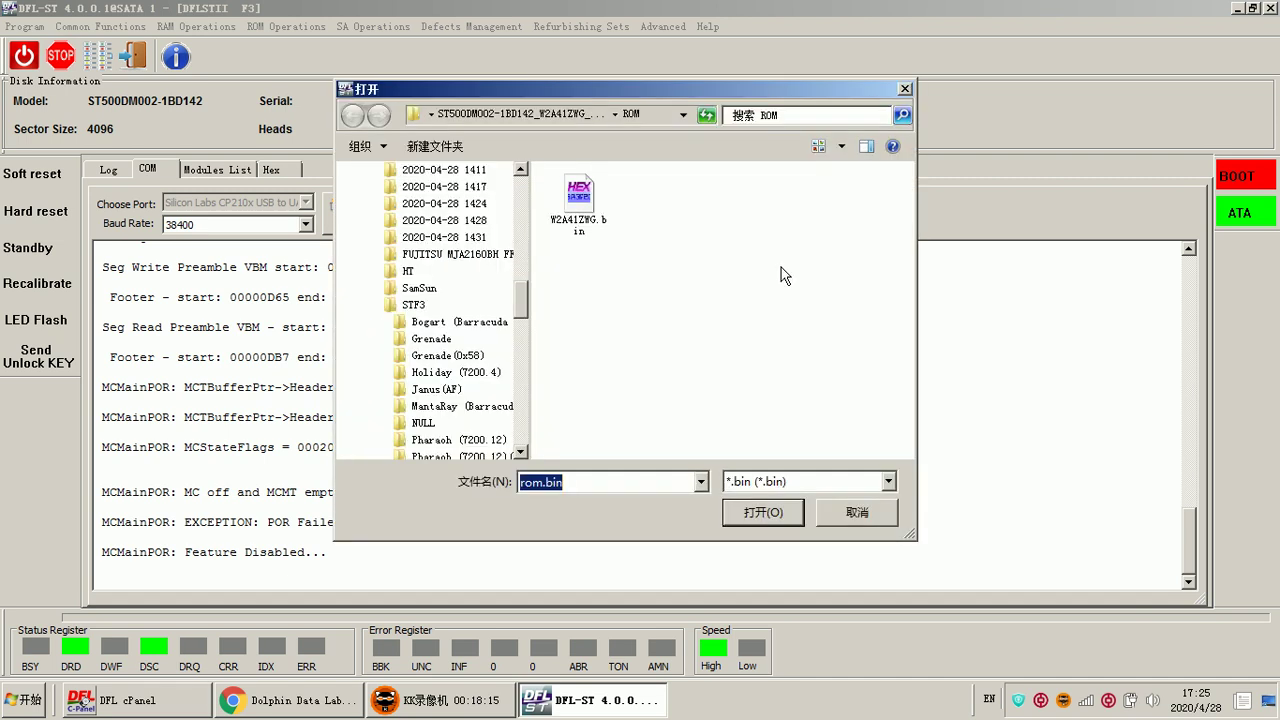
{"action": "left_click", "coordinate": [590, 206]}
{"action": "double_click", "coordinate": [590, 206]}
- Write the ROM by COM with boot mode Without Short and a baud rate of 921600
{"action": "left_click", "coordinate": [546, 392]}
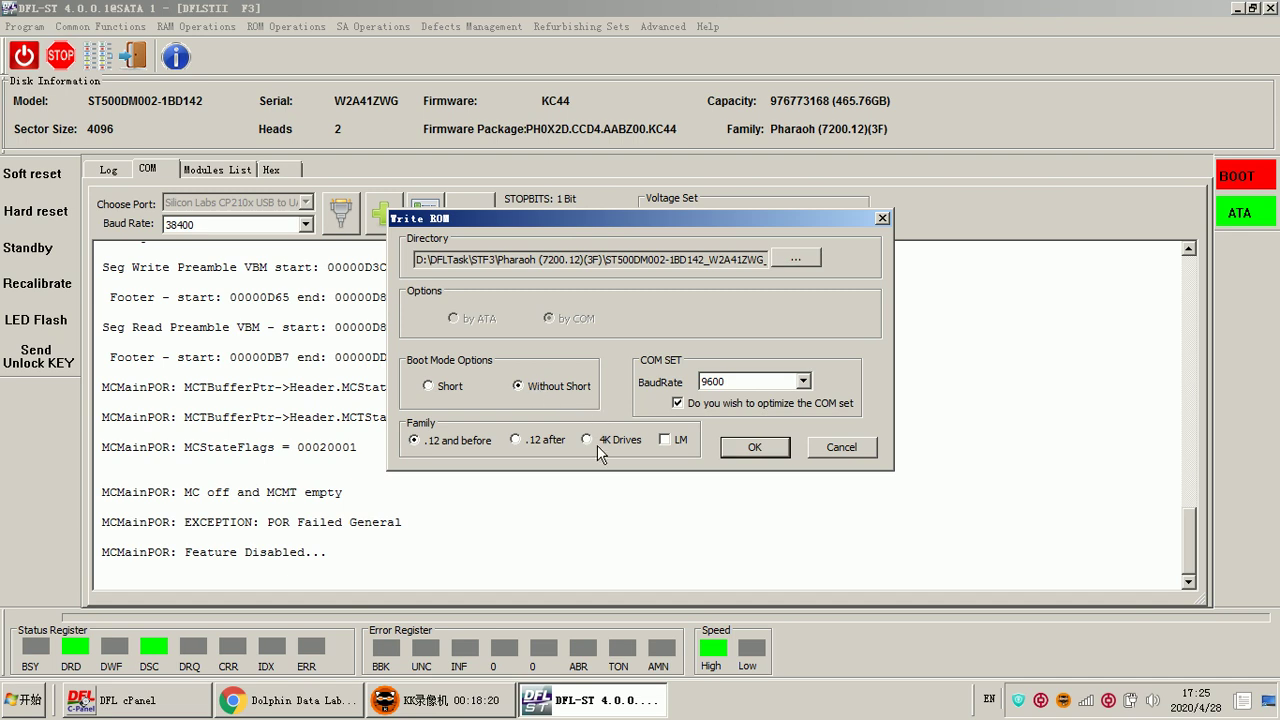
{"action": "left_click", "coordinate": [779, 380]}
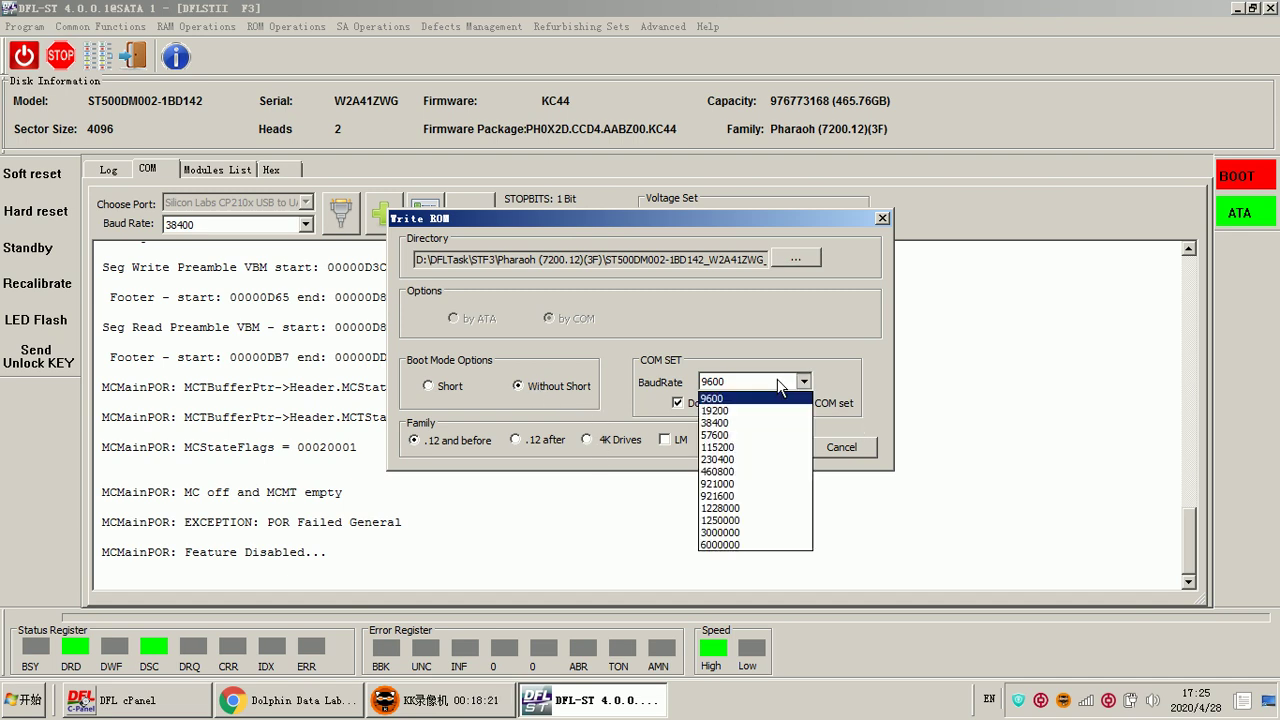
{"action": "left_click", "coordinate": [745, 496]}
{"action": "left_click", "coordinate": [757, 448]}
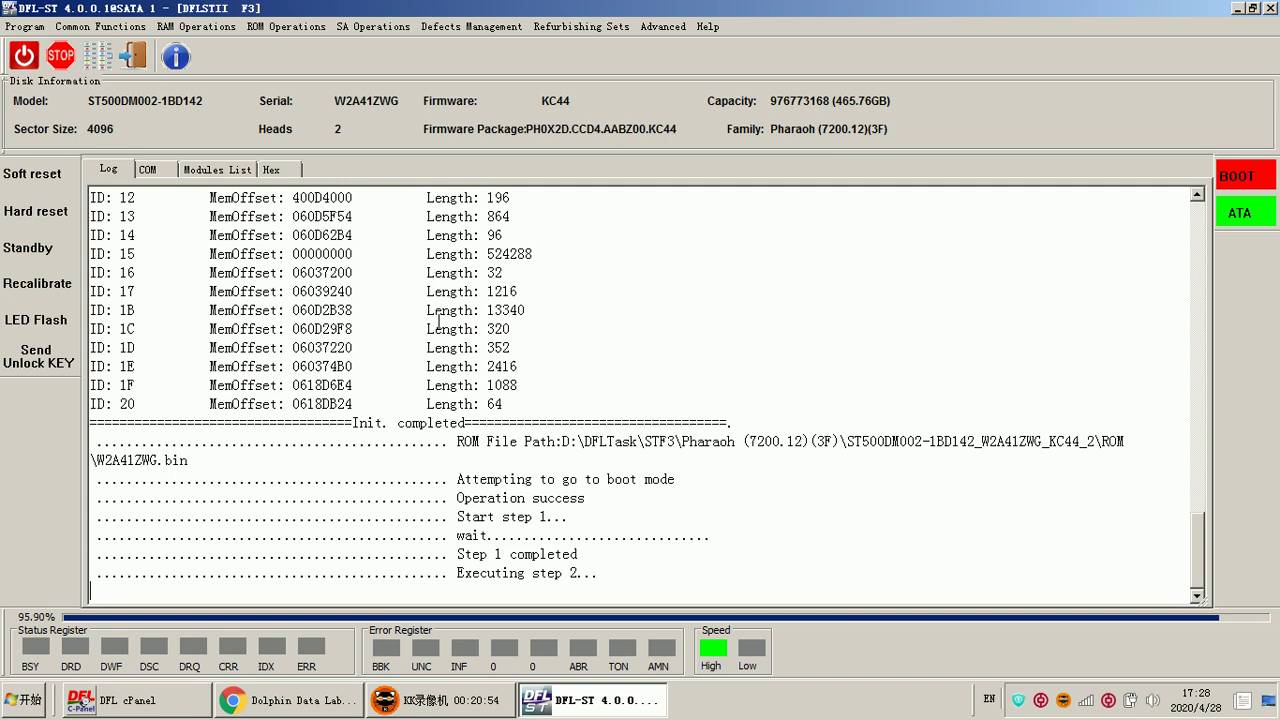
- Check the COM terminal and the log entries for the ROM write
{"action": "left_click", "coordinate": [147, 169]}
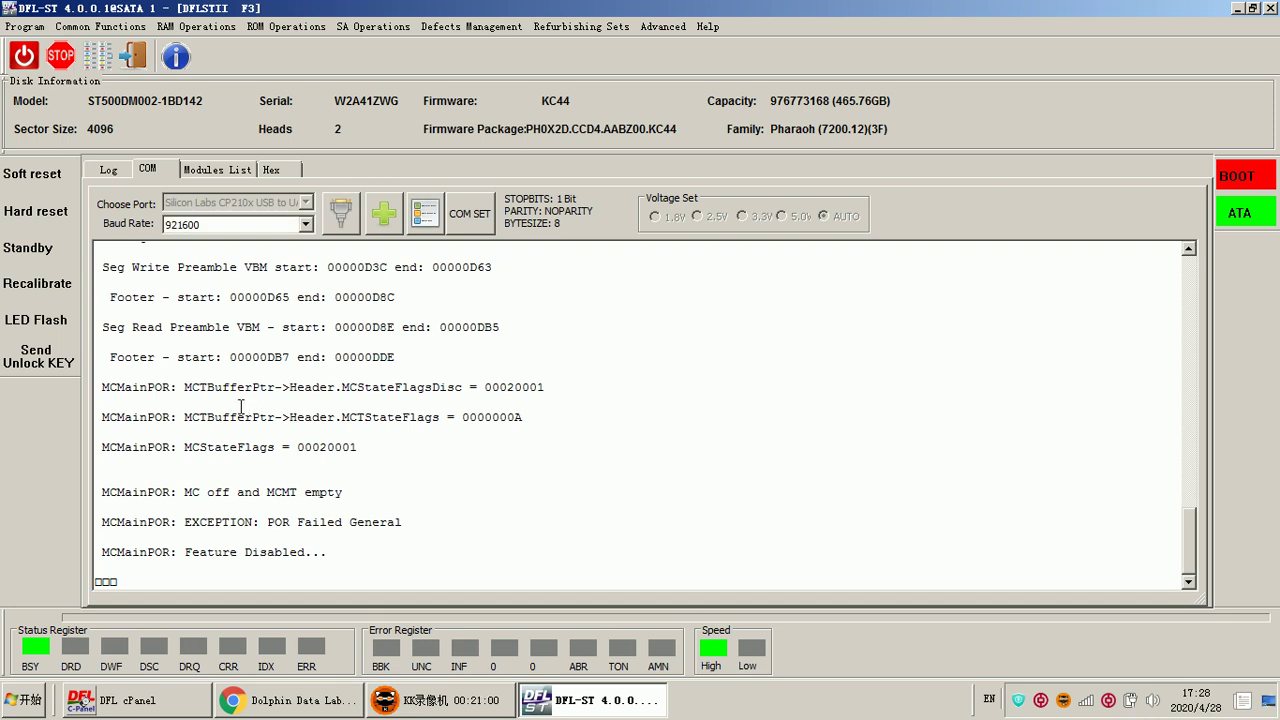
{"action": "left_click", "coordinate": [110, 172]}
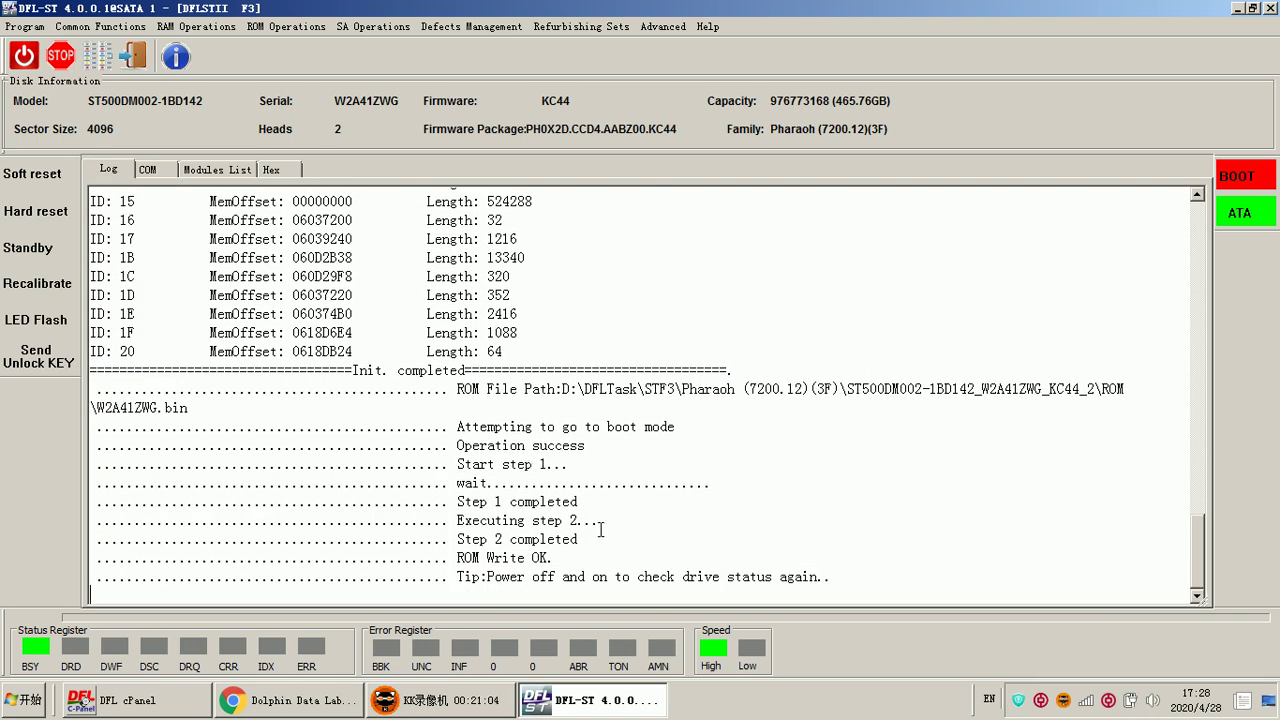
{"action": "left_click", "coordinate": [148, 168]}
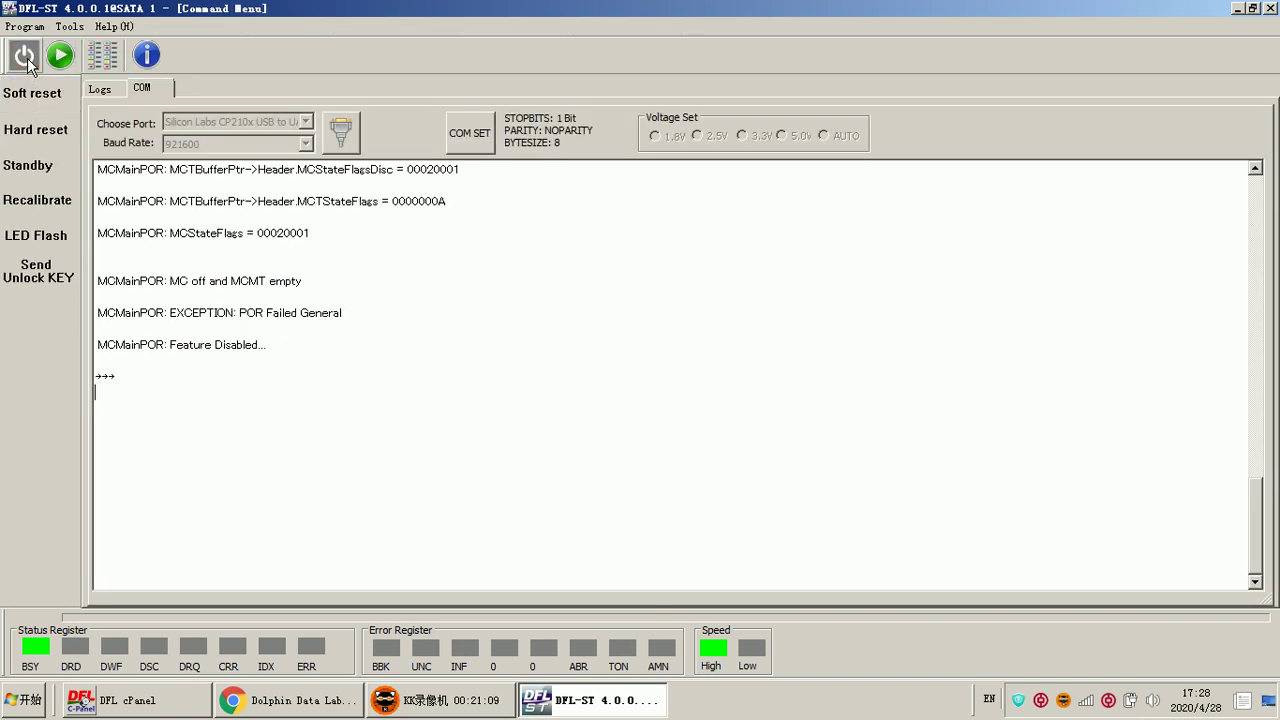
- Clear the COM terminal output and power the drive back on
{"action": "right_click", "coordinate": [179, 247]}
{"action": "left_click", "coordinate": [233, 257]}
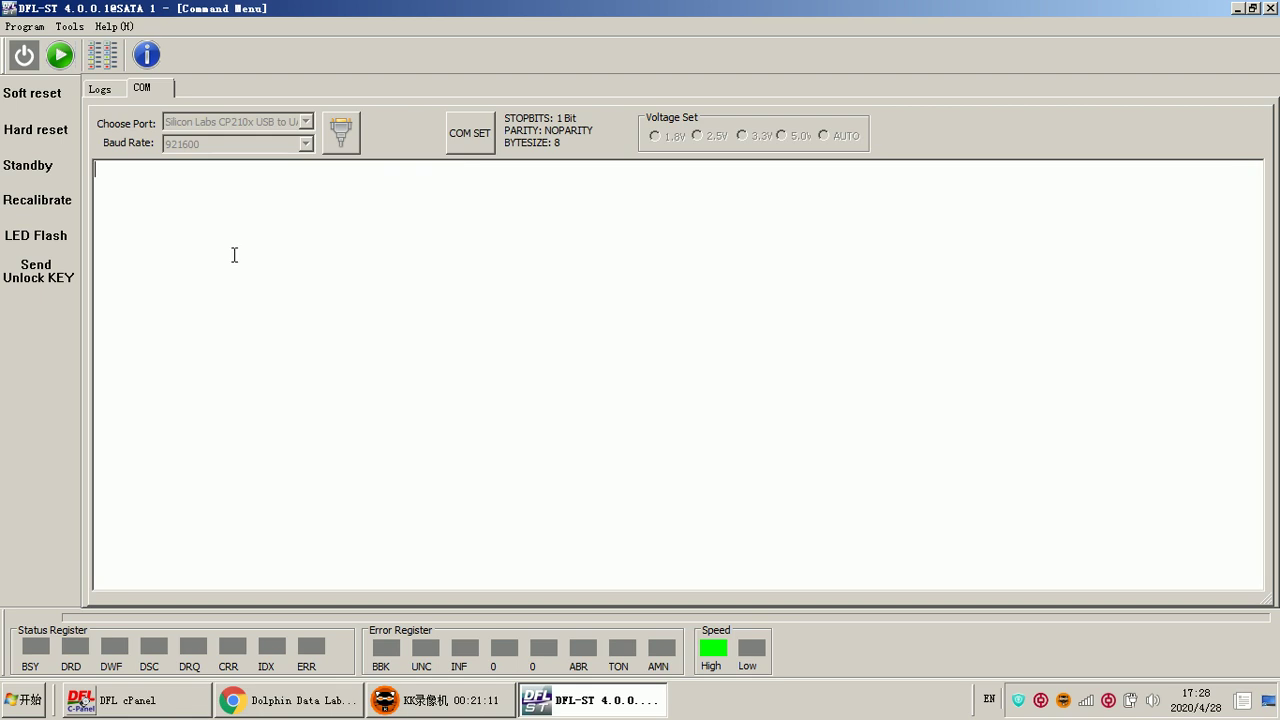
{"action": "left_click", "coordinate": [25, 56]}
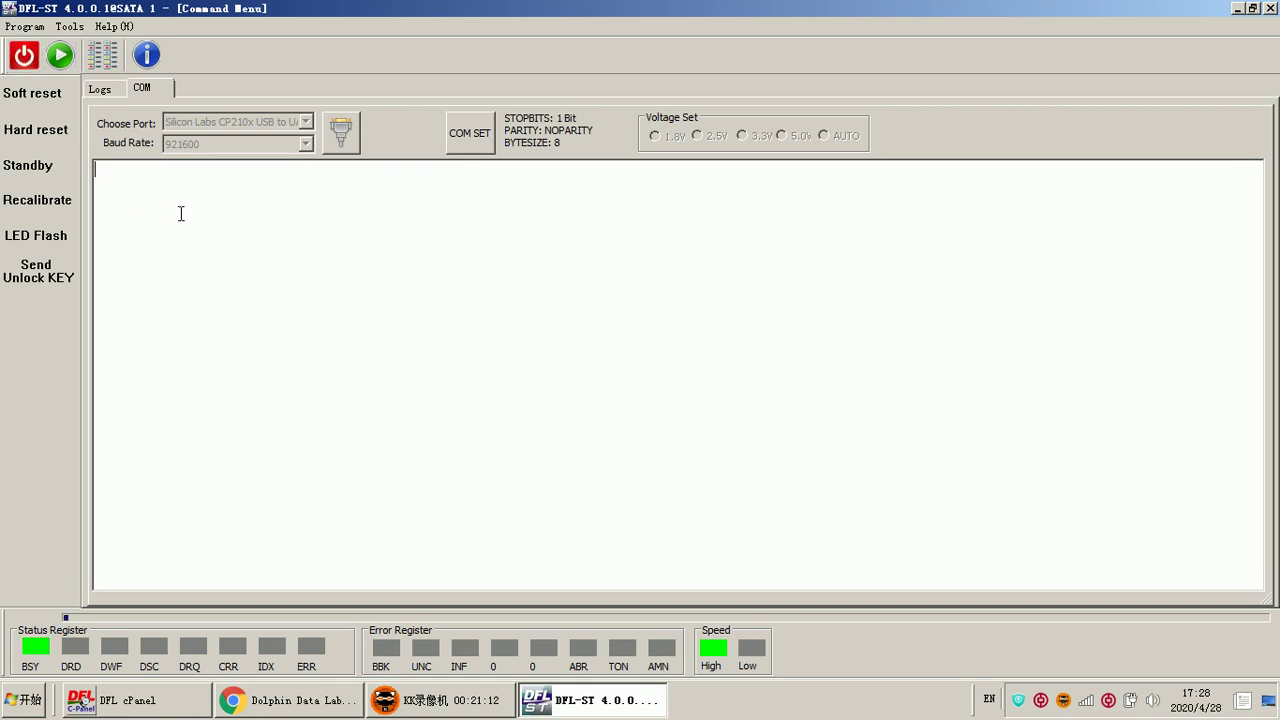
- Disconnect the COM port, set its baud rate to 38400 and reconnect it
{"action": "left_click", "coordinate": [340, 140]}
{"action": "left_click", "coordinate": [305, 144]}
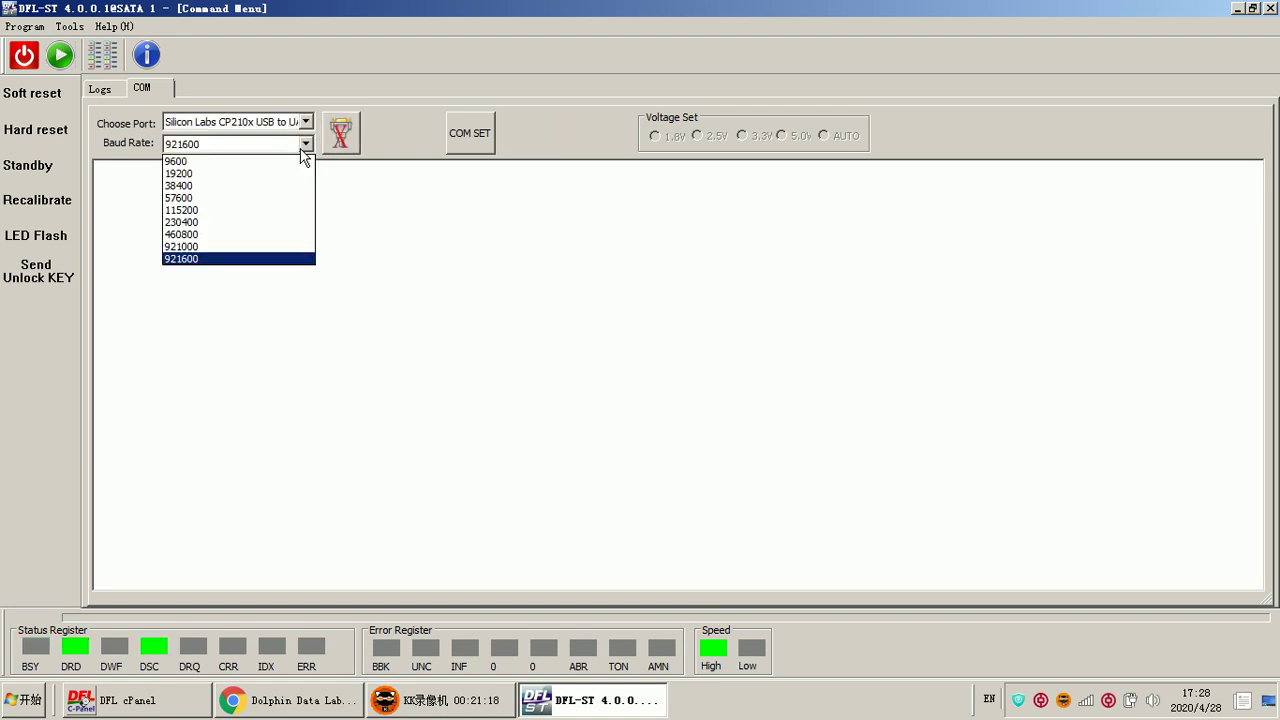
{"action": "left_click", "coordinate": [198, 186]}
{"action": "left_click", "coordinate": [340, 136]}
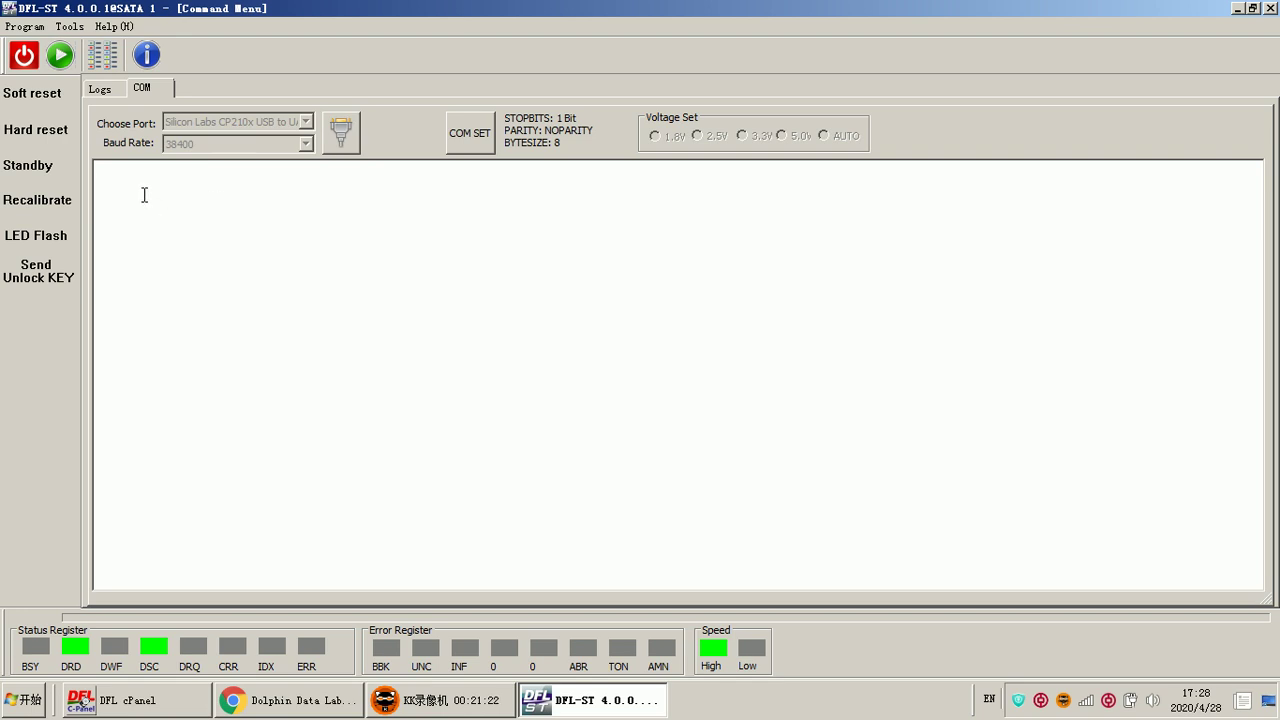
- Enter ASCII Diag mode and display the drive's firmware and feature information in the COM terminal
{"action": "key", "text": "ctrl+z"}
{"action": "key", "text": "ctrl+z"}
{"action": "key", "text": "ctrl+z"}
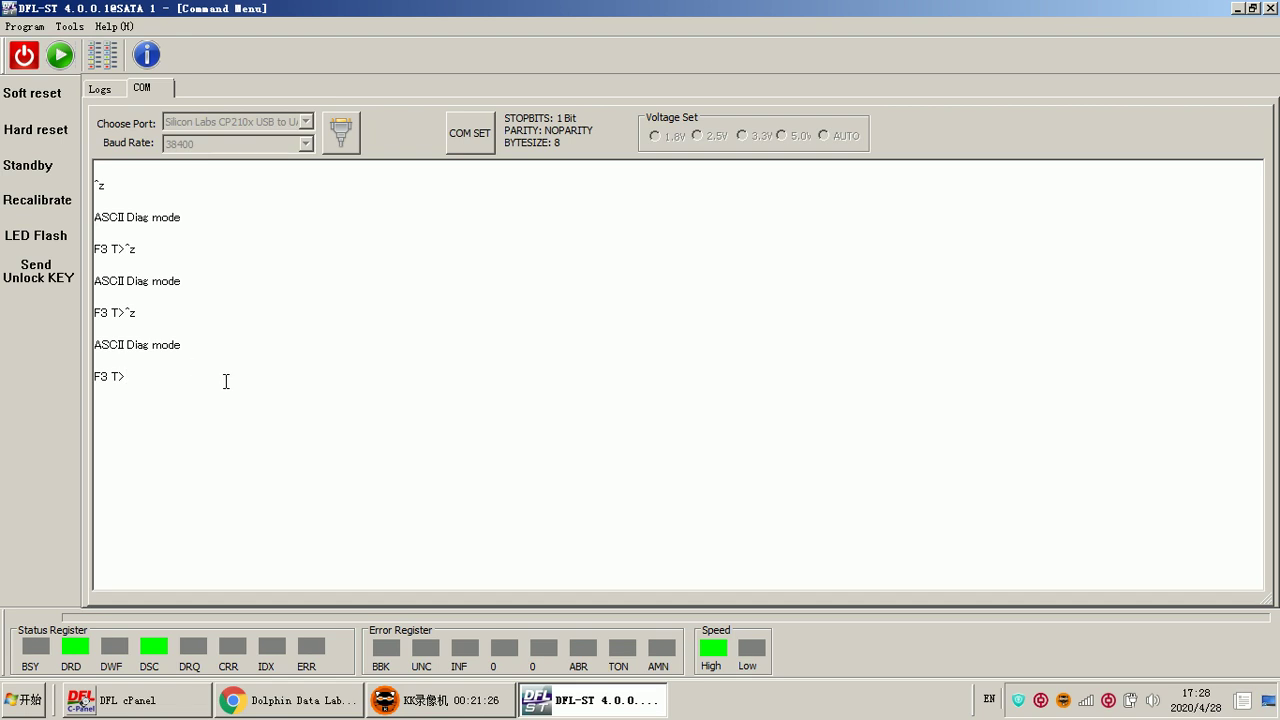
{"action": "key", "text": "ctrl+l"}
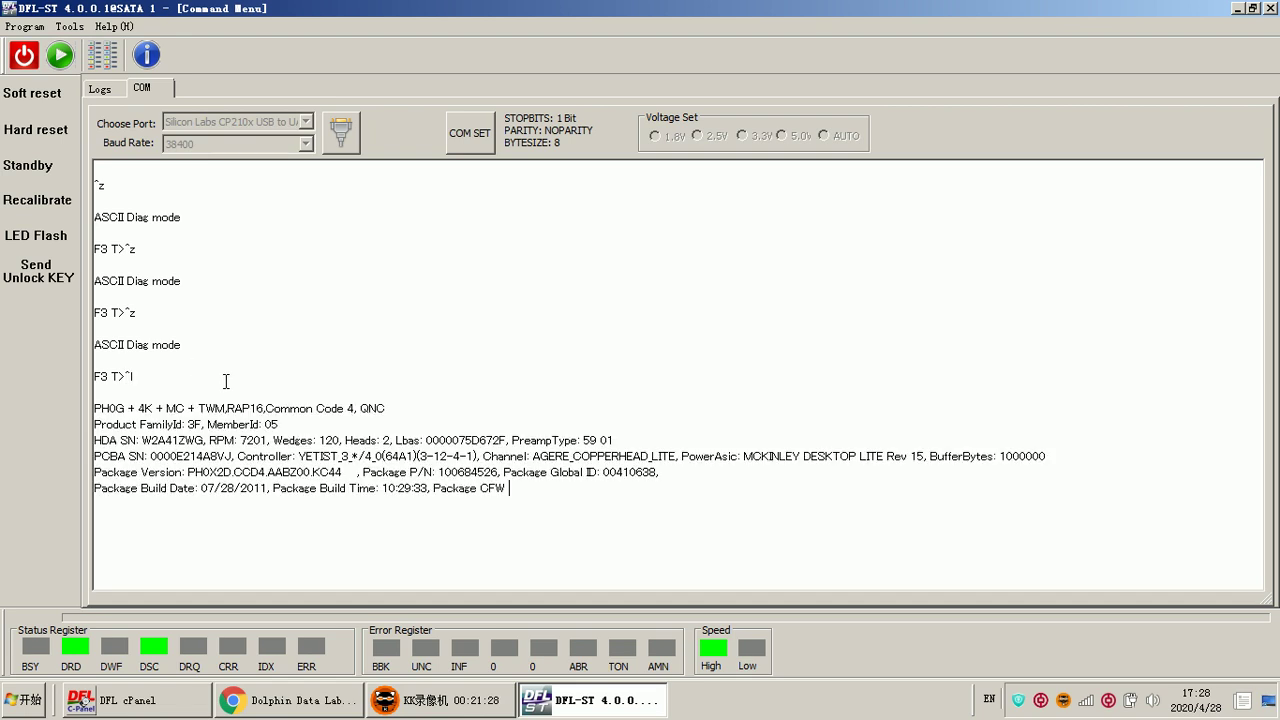
{"action": "scroll", "coordinate": [330, 408], "scroll_direction": "up", "scroll_amount": 1}
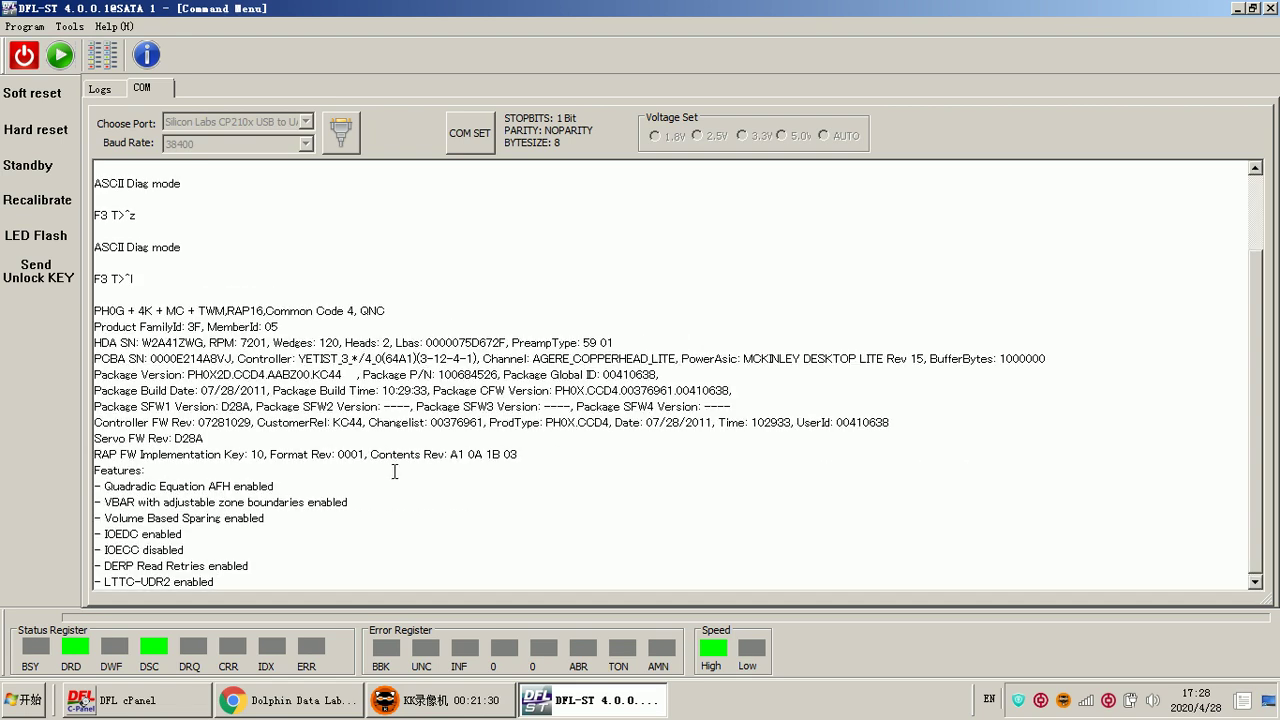
- Cancel the drive ID reading and switch the drive from ASCII Diag mode back to ESLIP mode
{"action": "left_click", "coordinate": [102, 58]}
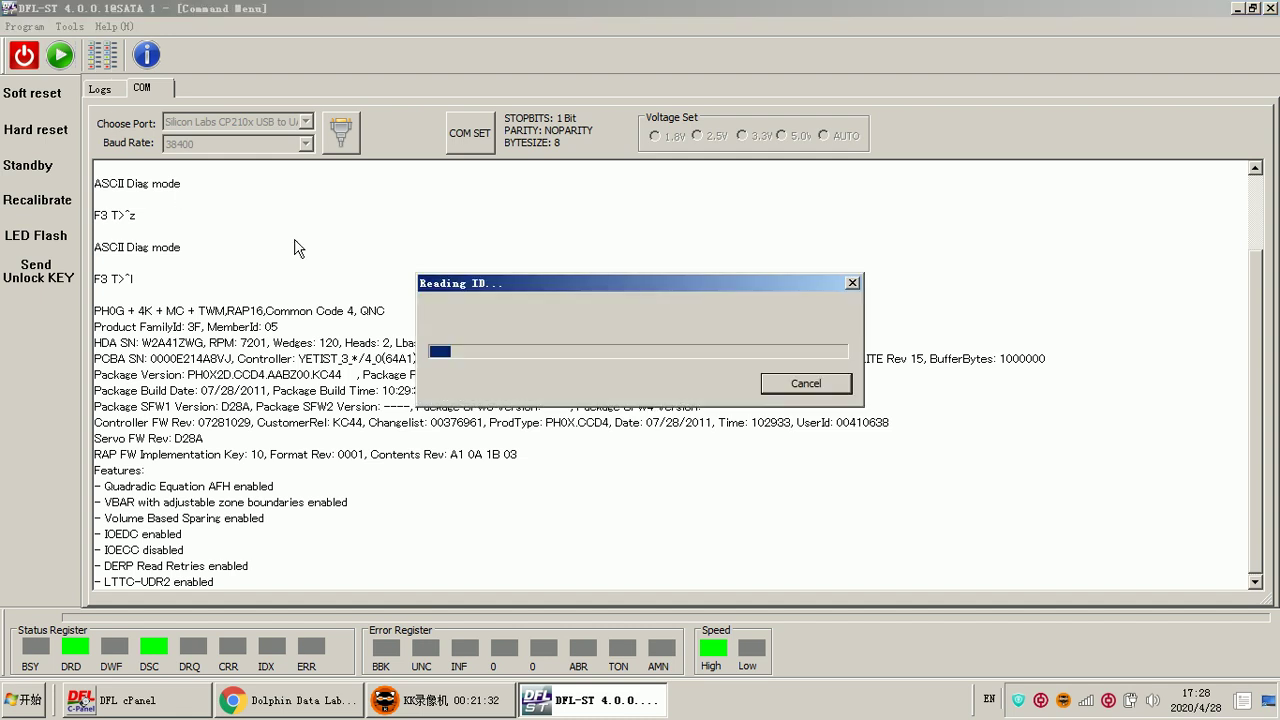
{"action": "left_click", "coordinate": [800, 394]}
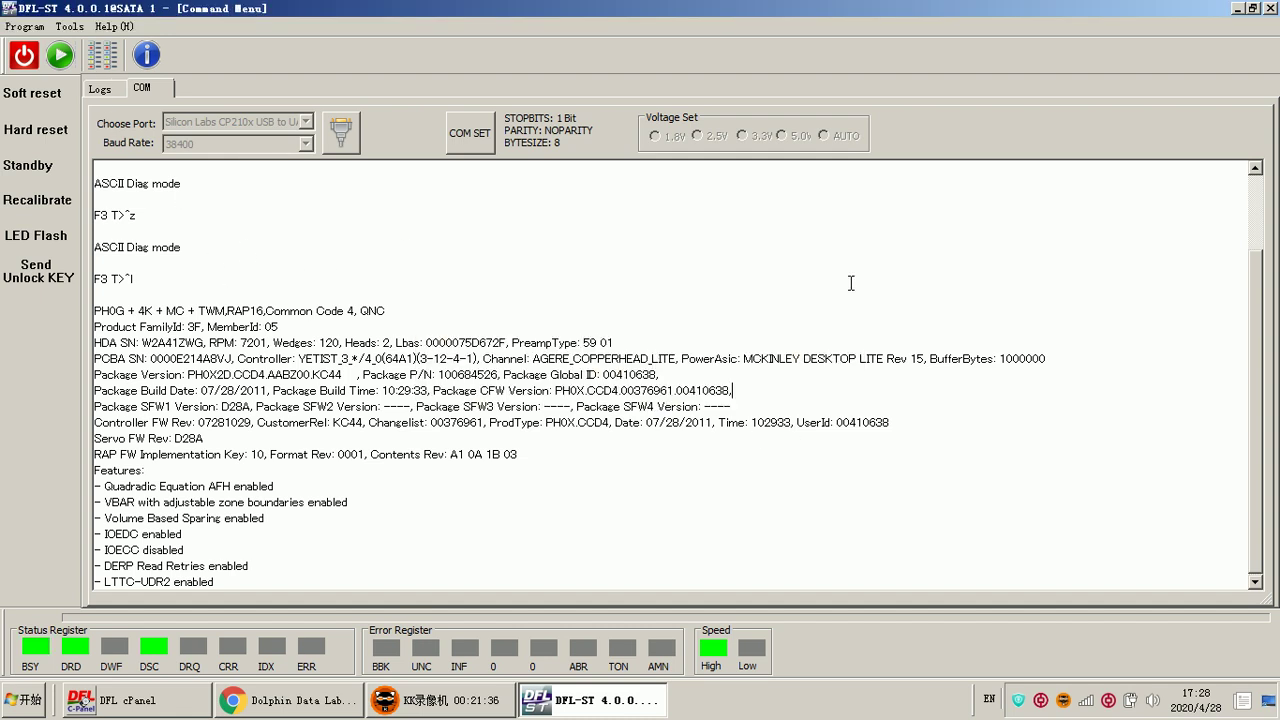
{"action": "left_click", "coordinate": [311, 569]}
{"action": "key", "text": "ctrl+z"}
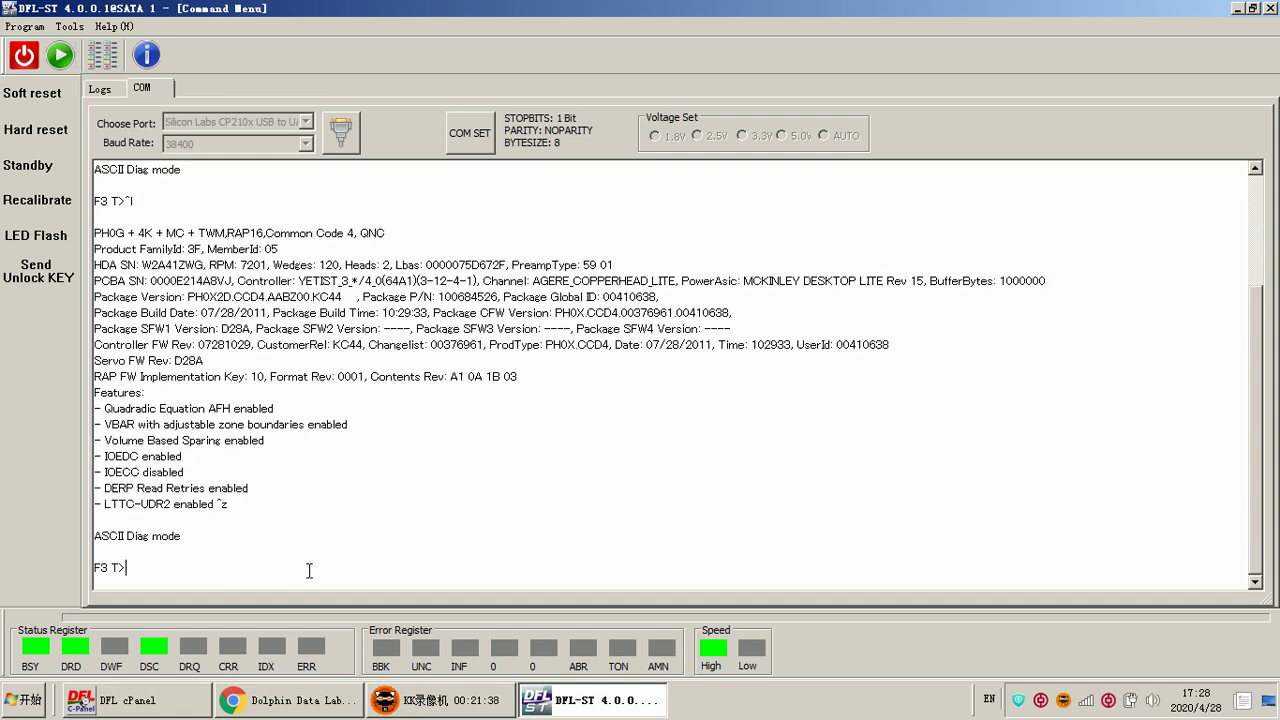
{"action": "key", "text": "ctrl+z"}
{"action": "key", "text": "ctrl+t"}
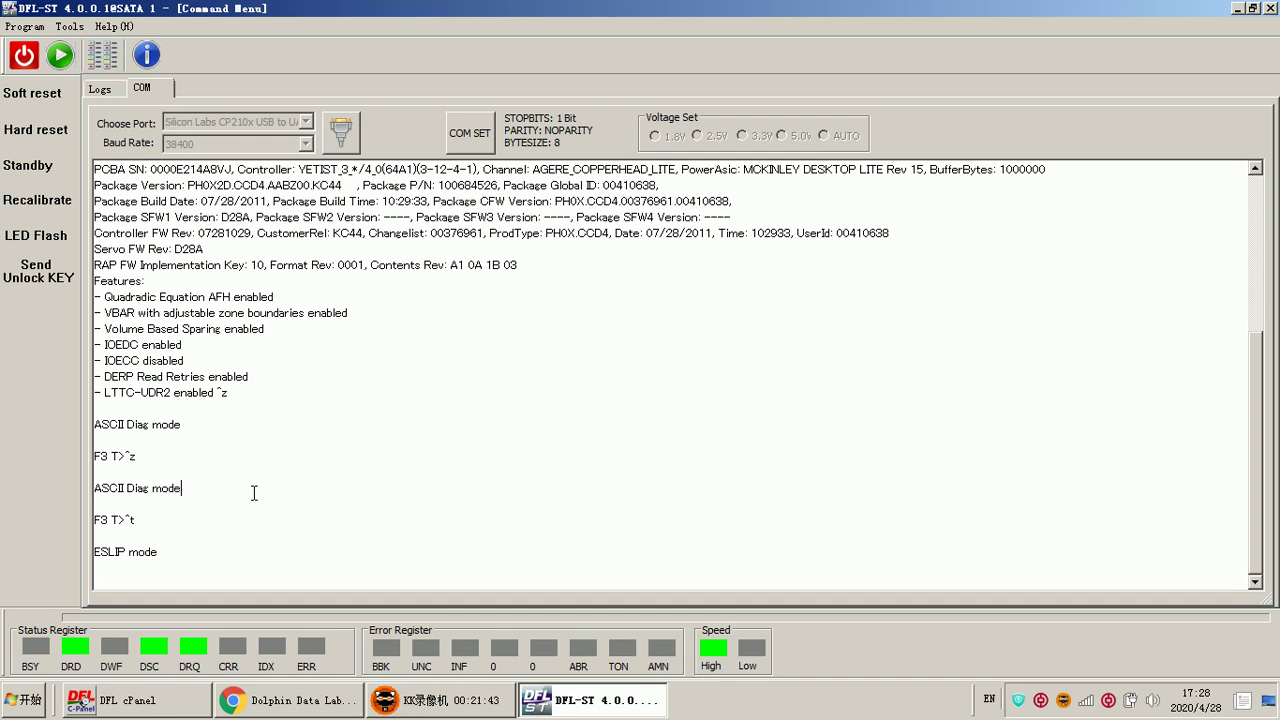
- Open the disk scan for the drive and start a Read Verify scan with block size 256
{"action": "left_click", "coordinate": [282, 412]}
{"action": "left_click", "coordinate": [102, 55]}
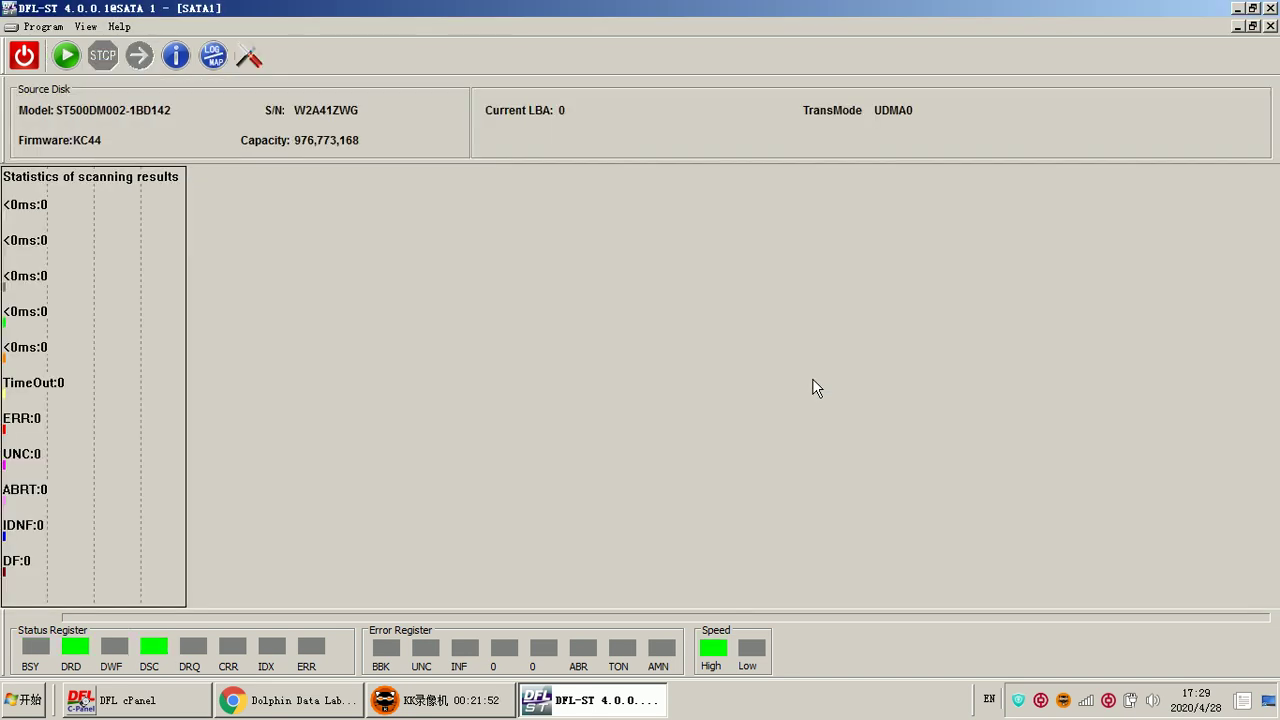
{"action": "left_click", "coordinate": [66, 55]}
{"action": "left_click", "coordinate": [710, 585]}
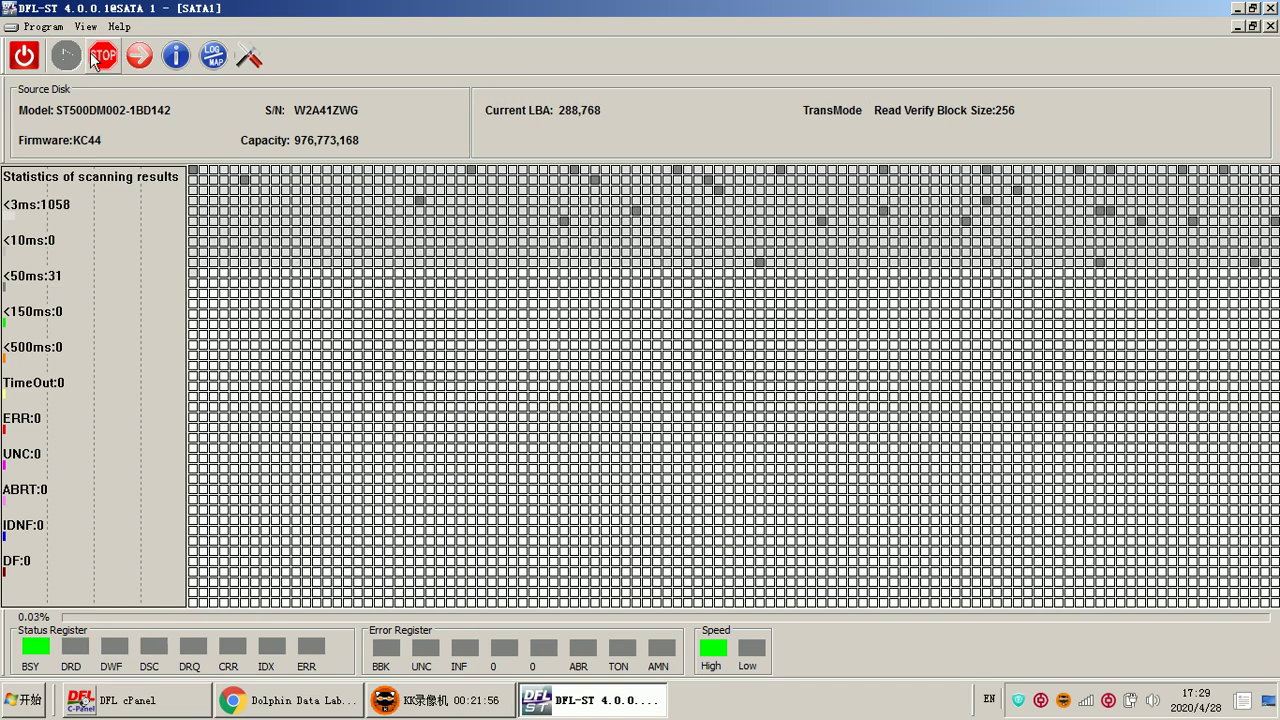